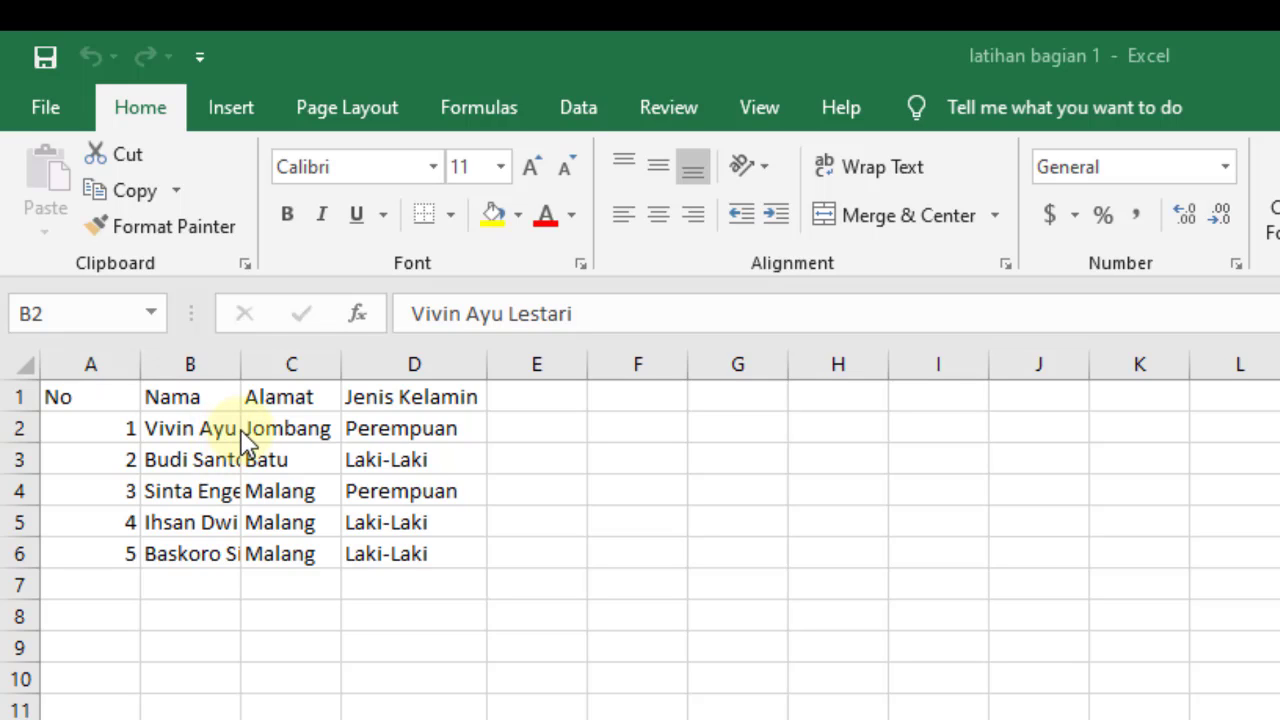
- Widen column B enough to show the full names, and undo the last width change
{"action": "left_click", "coordinate": [241, 369]}
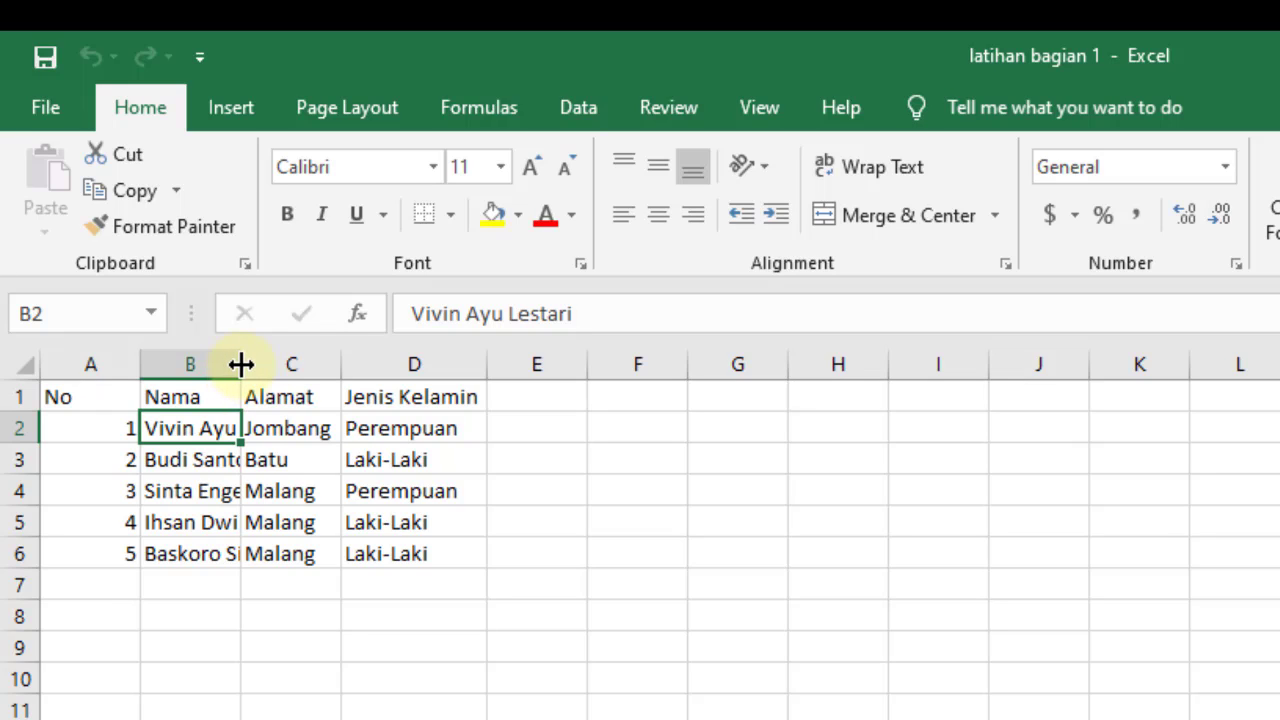
{"action": "left_click_drag", "start_coordinate": [241, 364], "coordinate": [241, 364]}
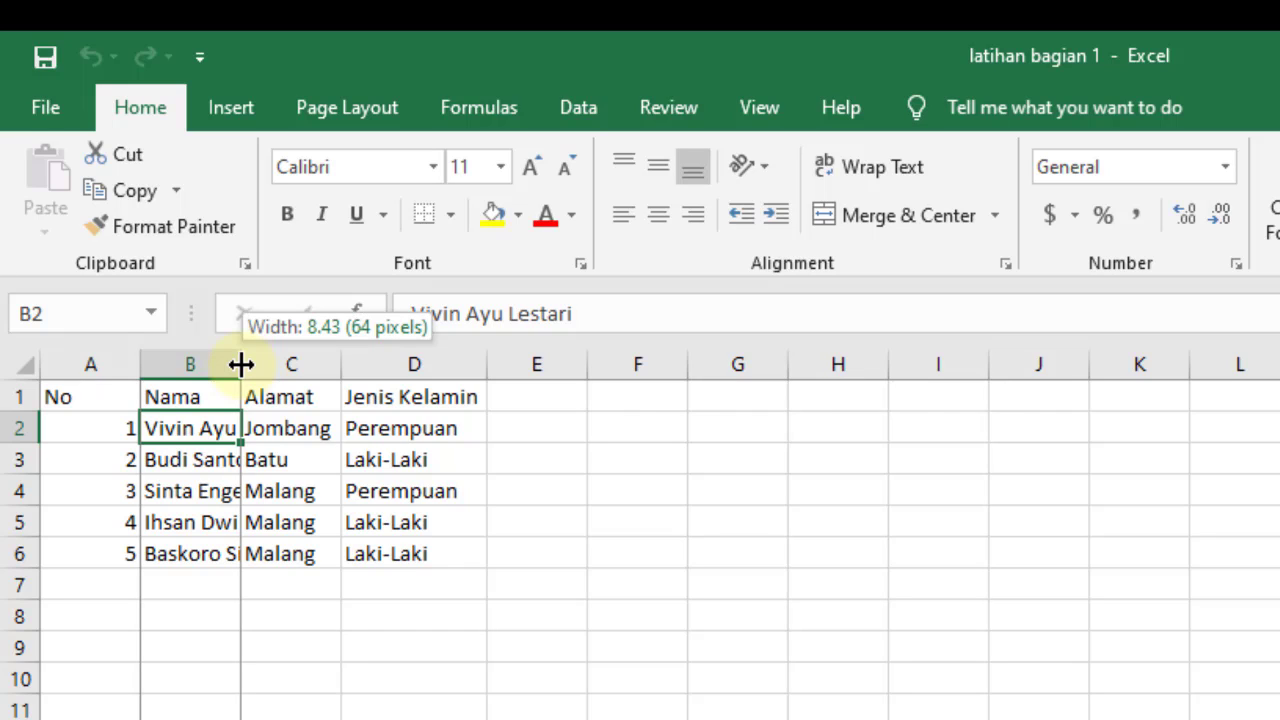
{"action": "left_click_drag", "start_coordinate": [241, 364], "coordinate": [415, 363]}
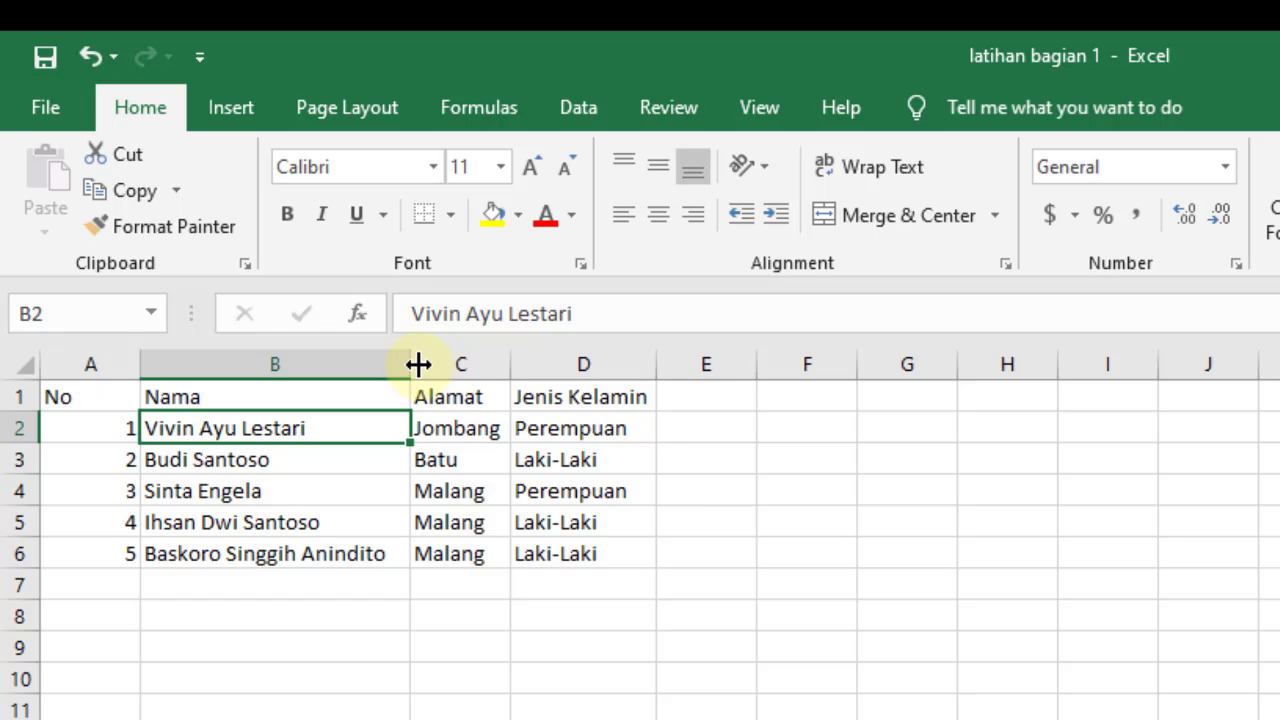
{"action": "key", "text": "ctrl+z"}
{"action": "key", "text": "ctrl+z"}
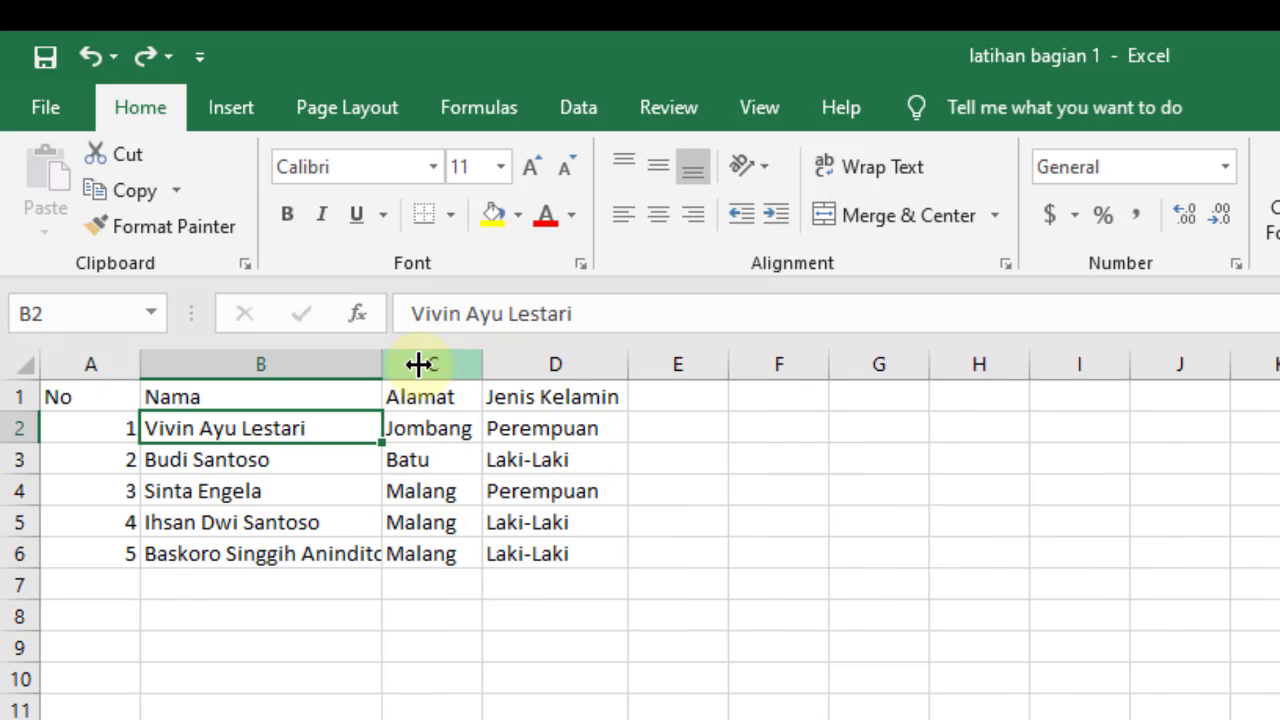
- Narrow column B with cells B1:B6 selected, and apply AutoFit Column Width to it
{"action": "left_click", "coordinate": [294, 396]}
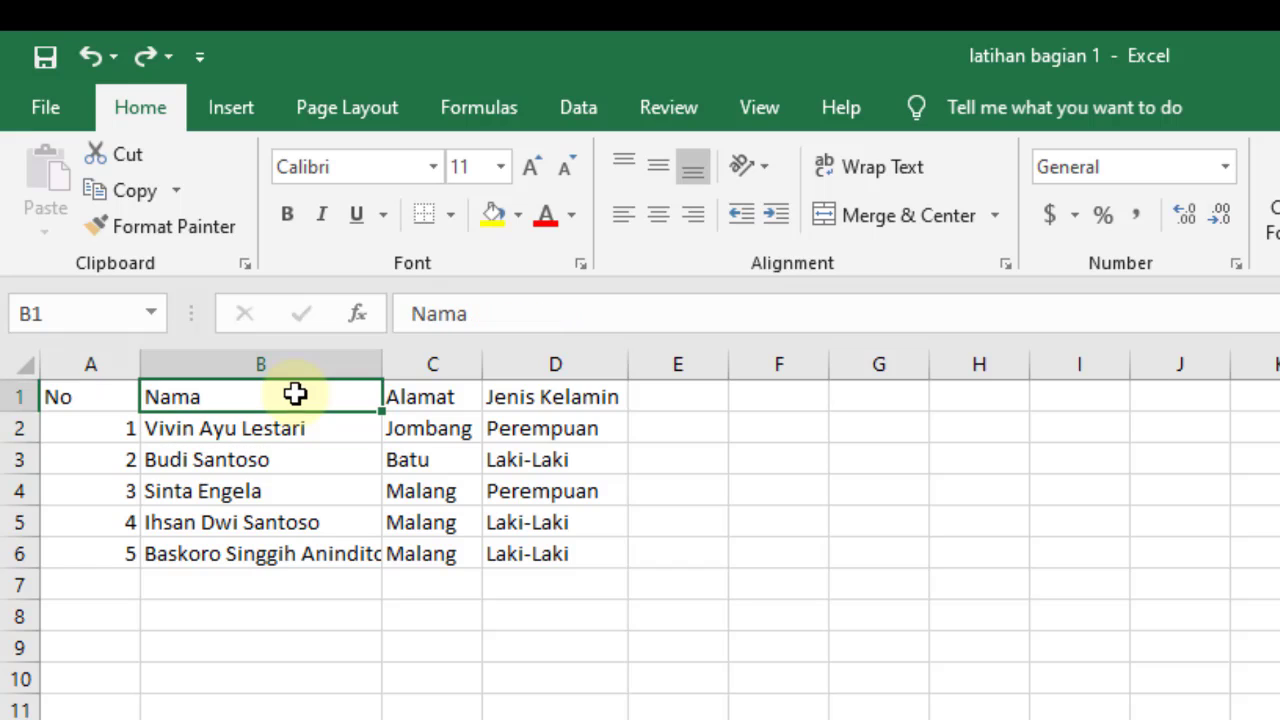
{"action": "left_click_drag", "start_coordinate": [294, 402], "coordinate": [279, 548]}
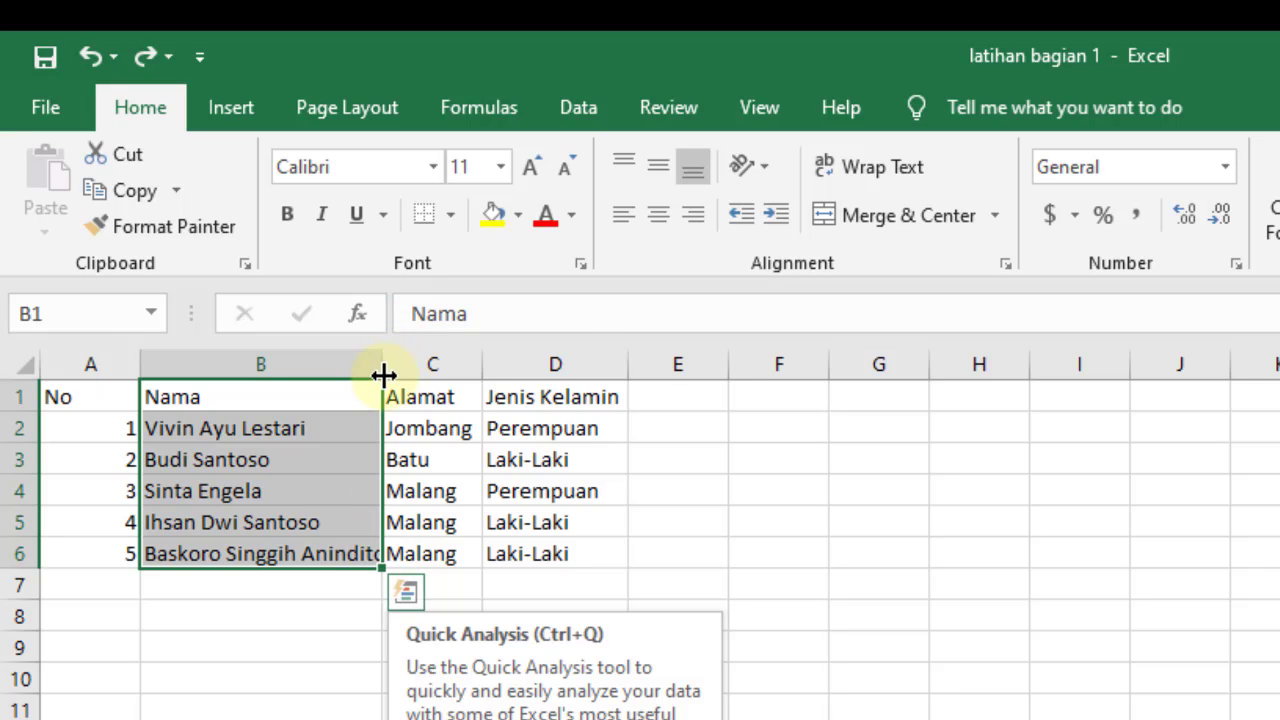
{"action": "left_click_drag", "start_coordinate": [383, 375], "coordinate": [287, 378]}
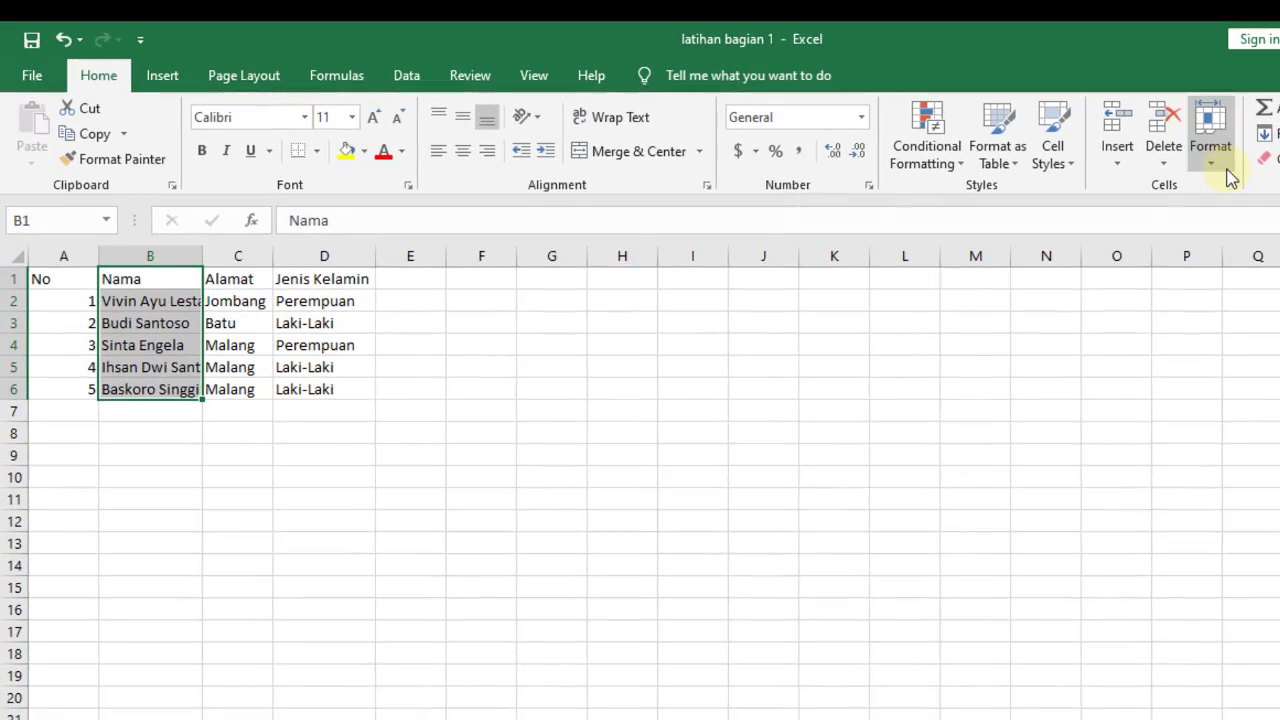
{"action": "left_click", "coordinate": [1218, 168]}
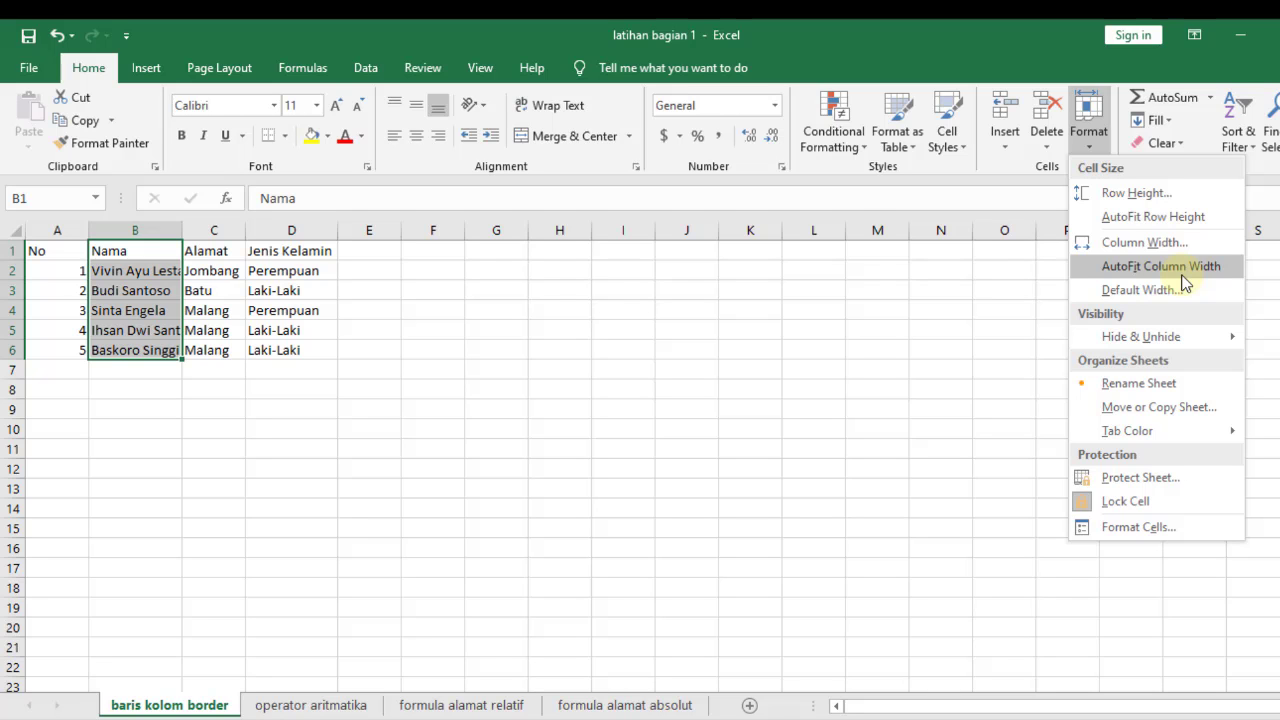
{"action": "left_click", "coordinate": [1183, 280]}
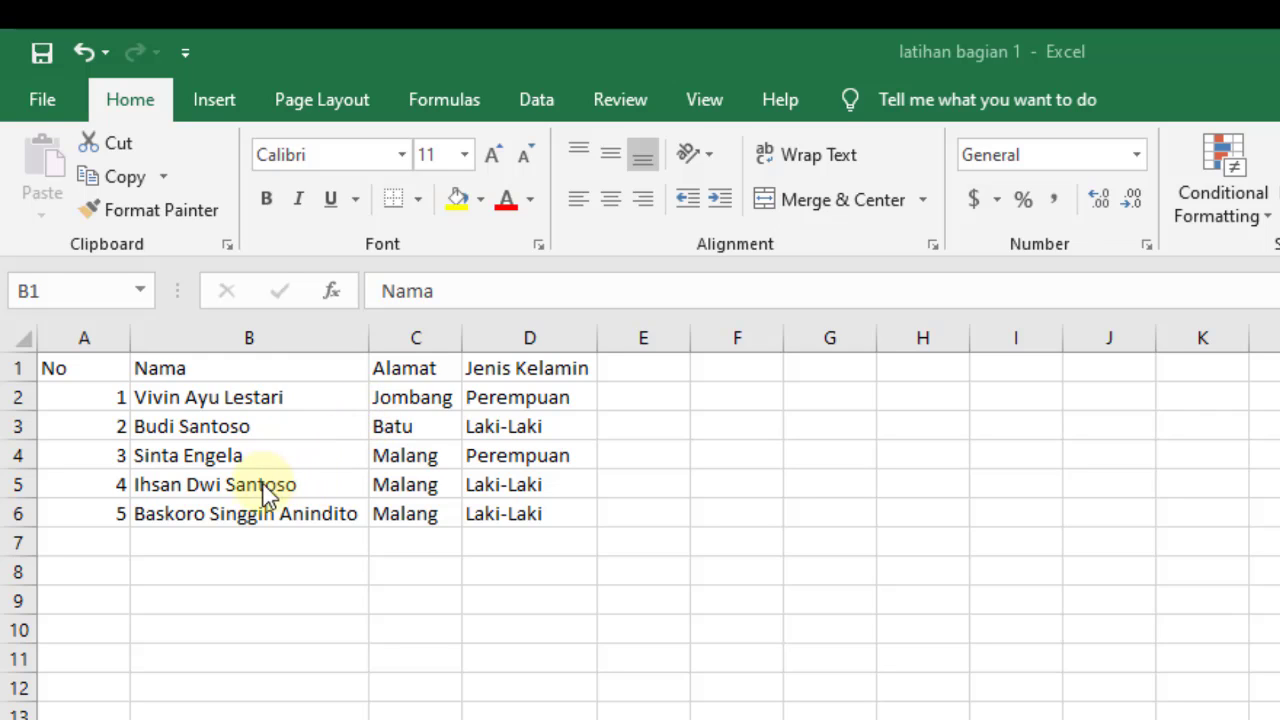
- Insert a row of blank cells above the last record in A6:D6, and undo the insertion
{"action": "key", "text": "ctrl+shift+Down"}
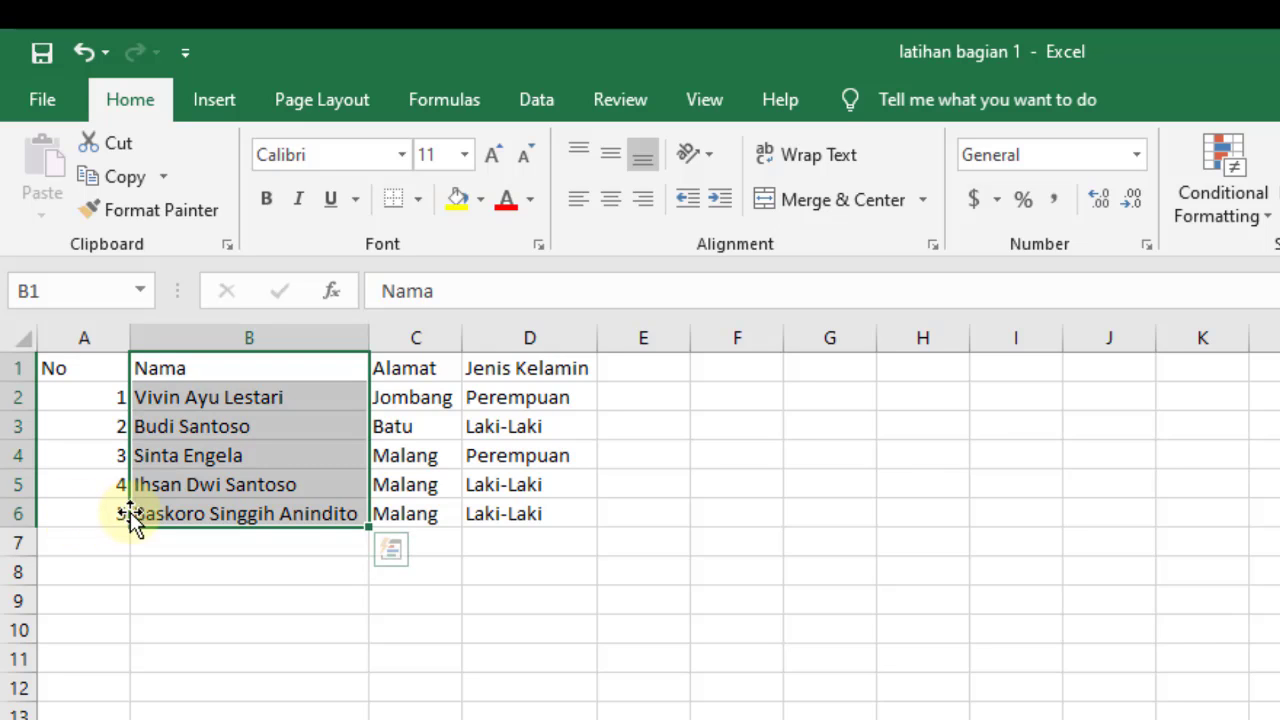
{"action": "left_click", "coordinate": [115, 512]}
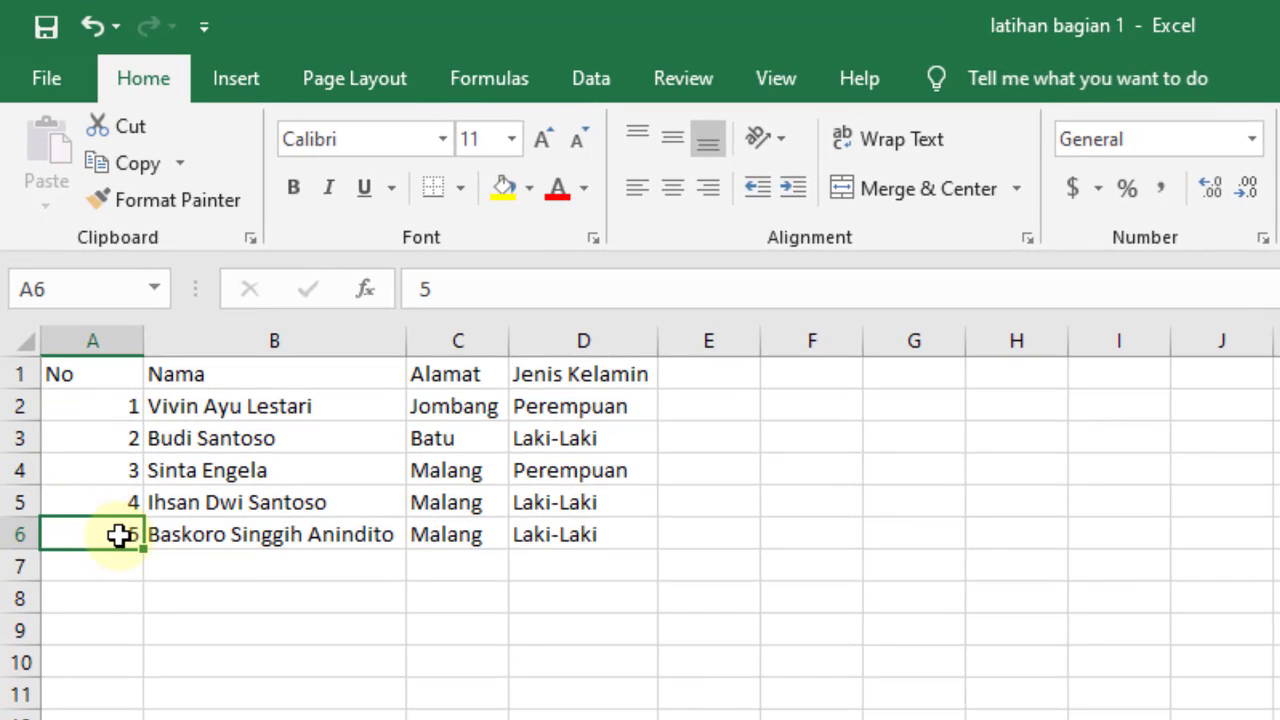
{"action": "left_click_drag", "start_coordinate": [117, 531], "coordinate": [551, 560]}
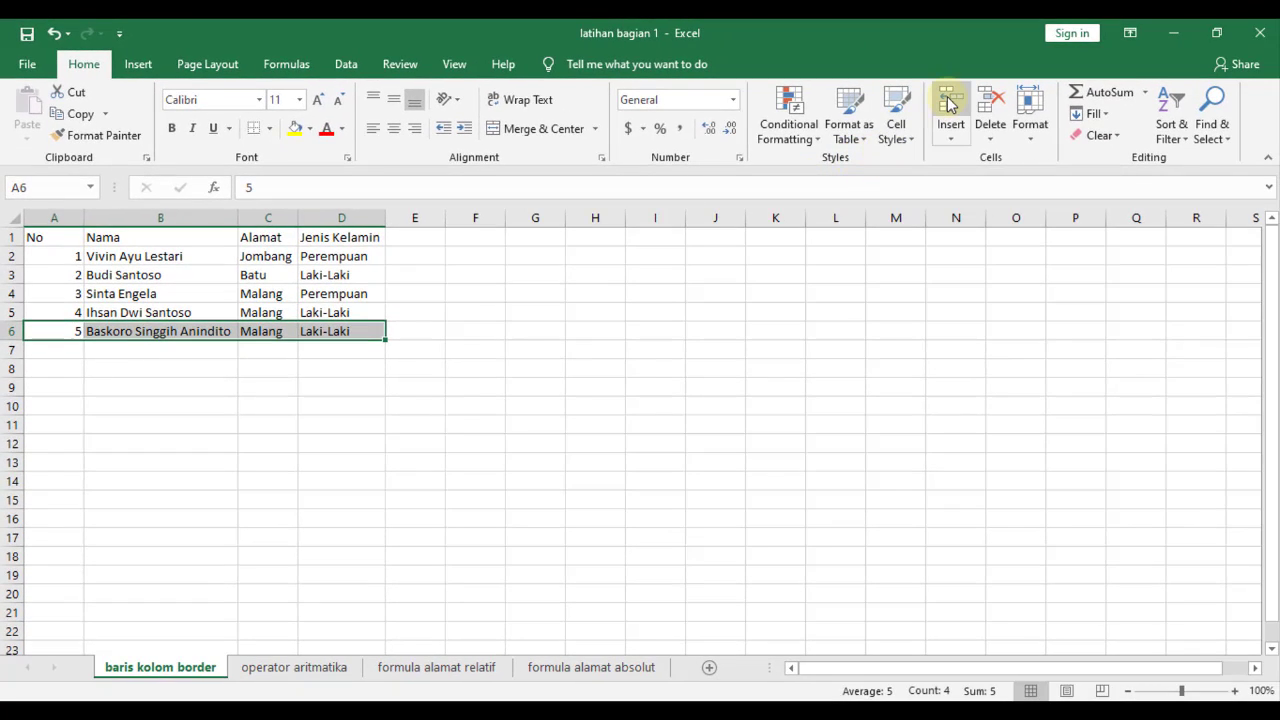
{"action": "left_click", "coordinate": [950, 101]}
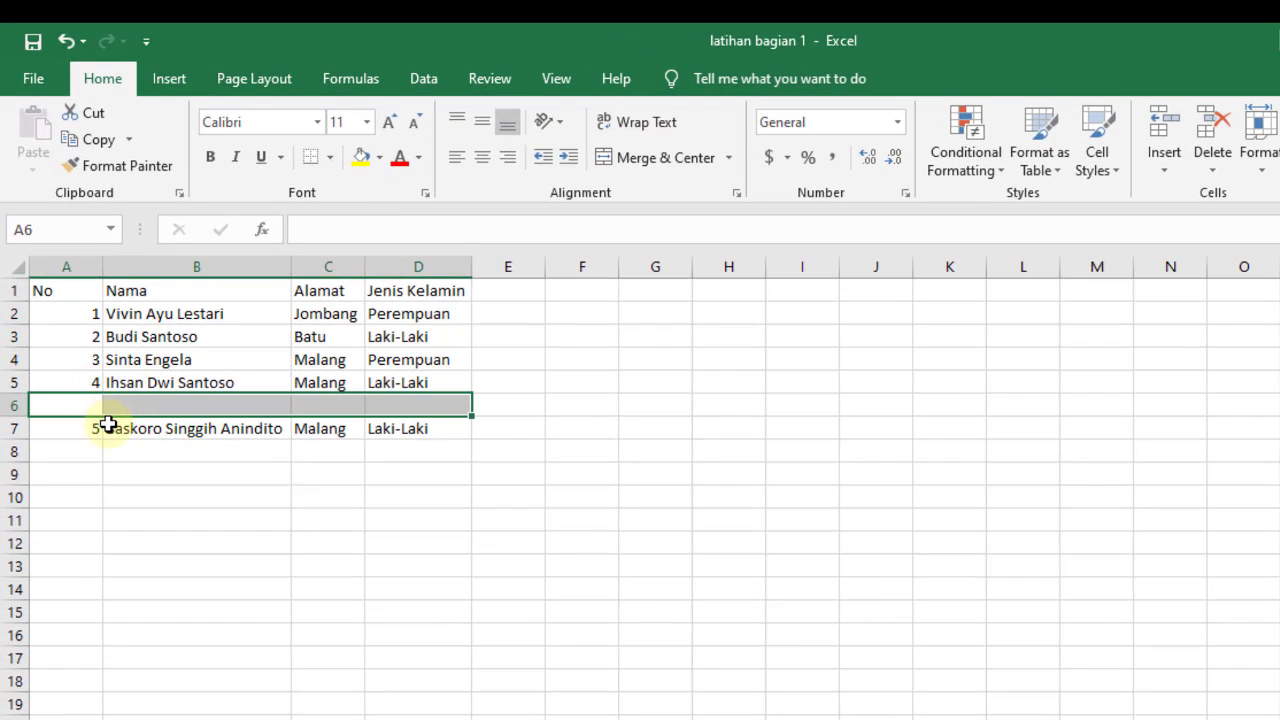
{"action": "key", "text": "ctrl+z"}
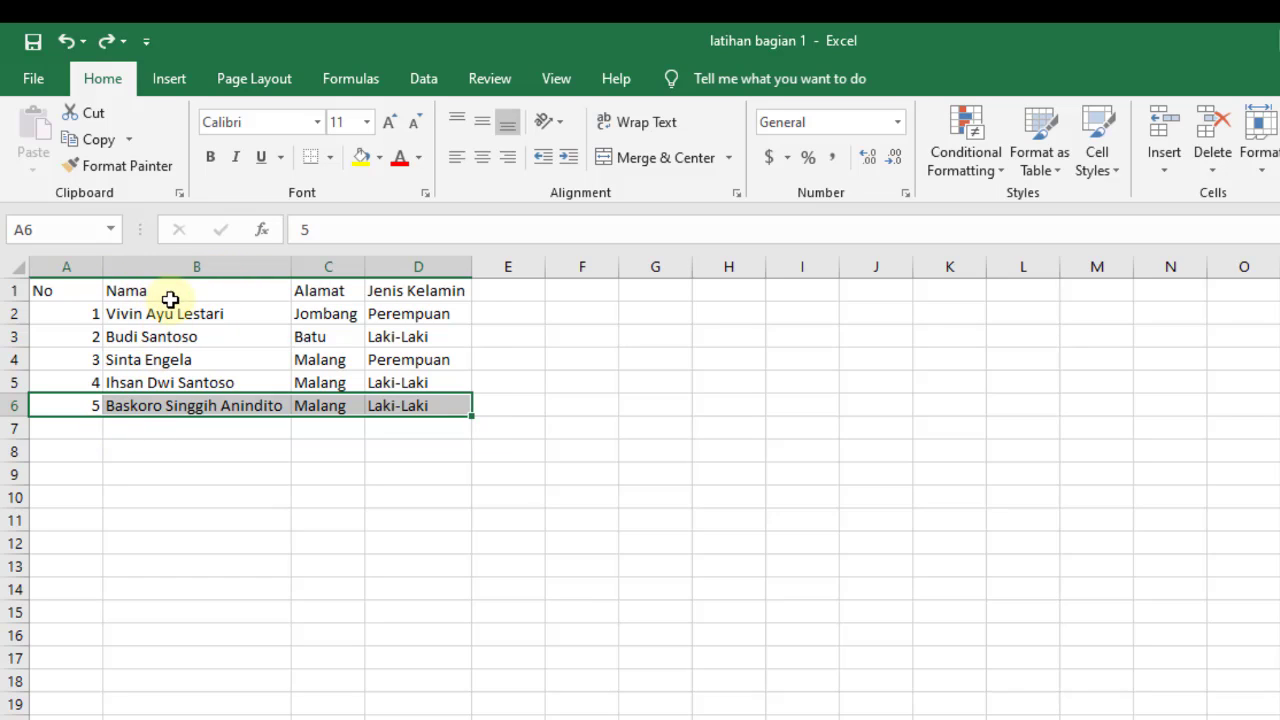
- Insert a column of blank cells before the Nama data in B1:B6, and undo the insertion
{"action": "key", "text": "alt+Tab"}
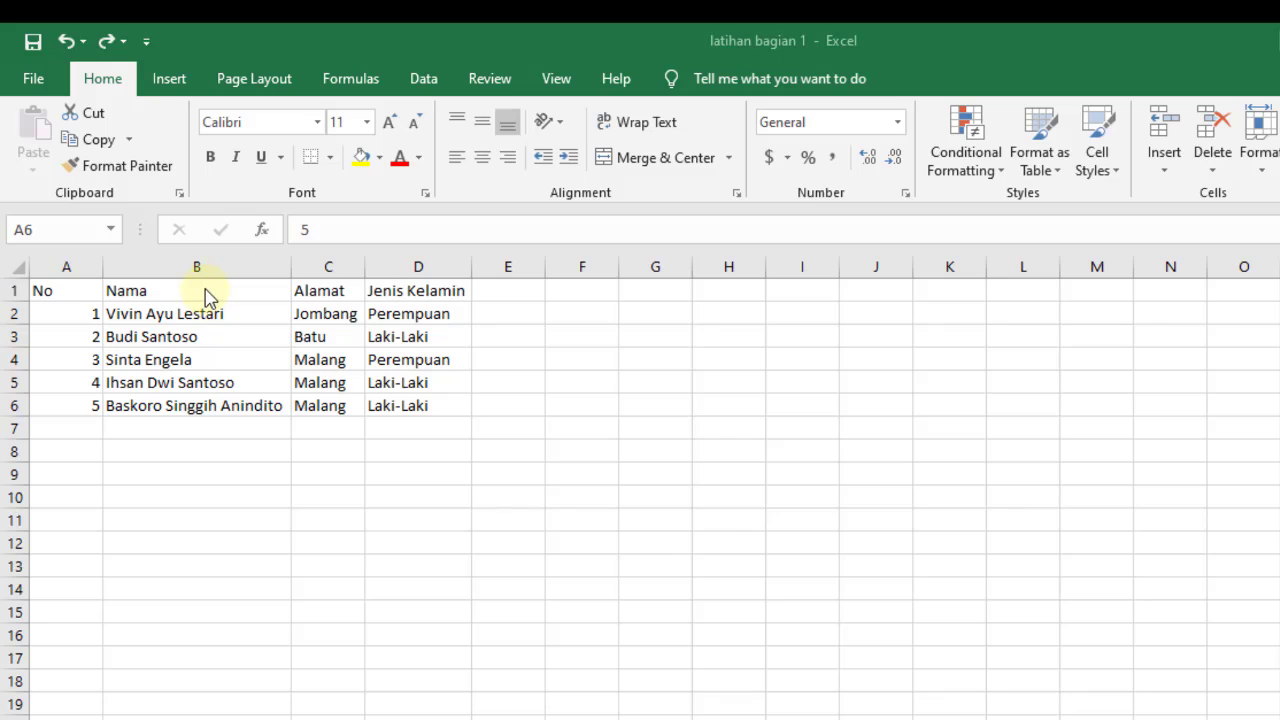
{"action": "key", "text": "alt+Tab"}
{"action": "left_click_drag", "start_coordinate": [201, 300], "coordinate": [200, 406]}
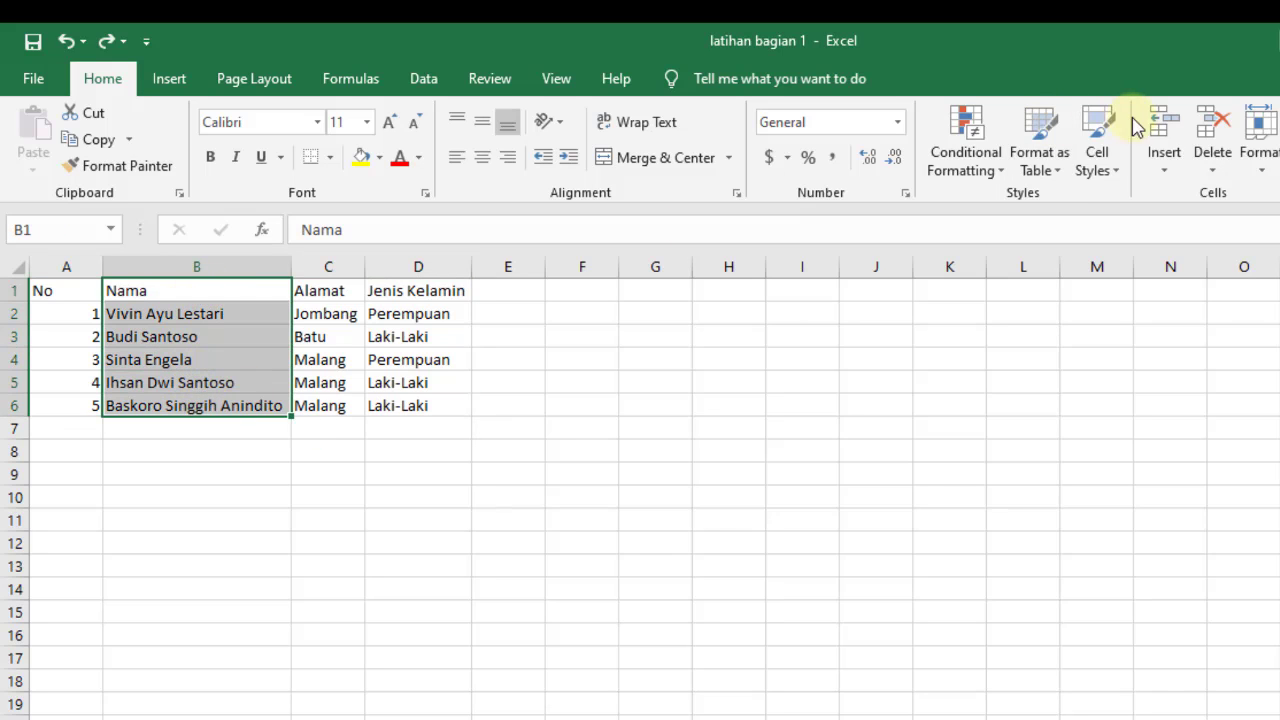
{"action": "left_click", "coordinate": [1166, 124]}
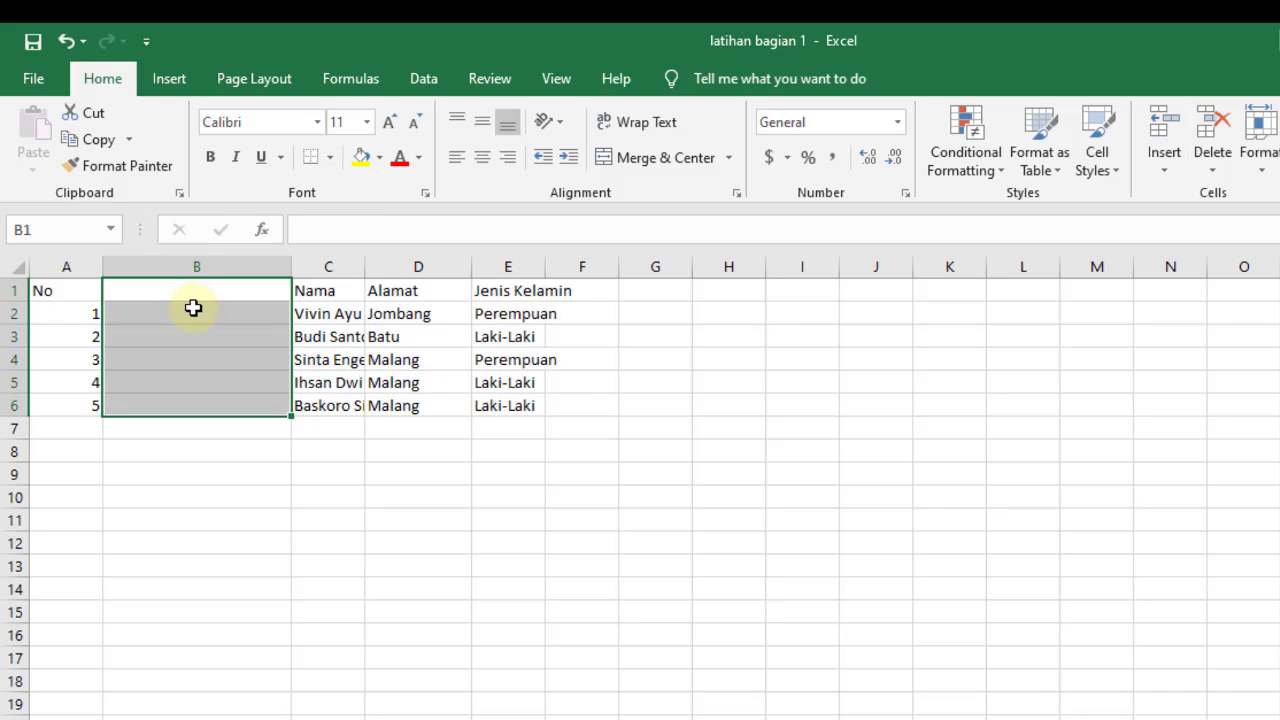
{"action": "key", "text": "alt+Tab"}
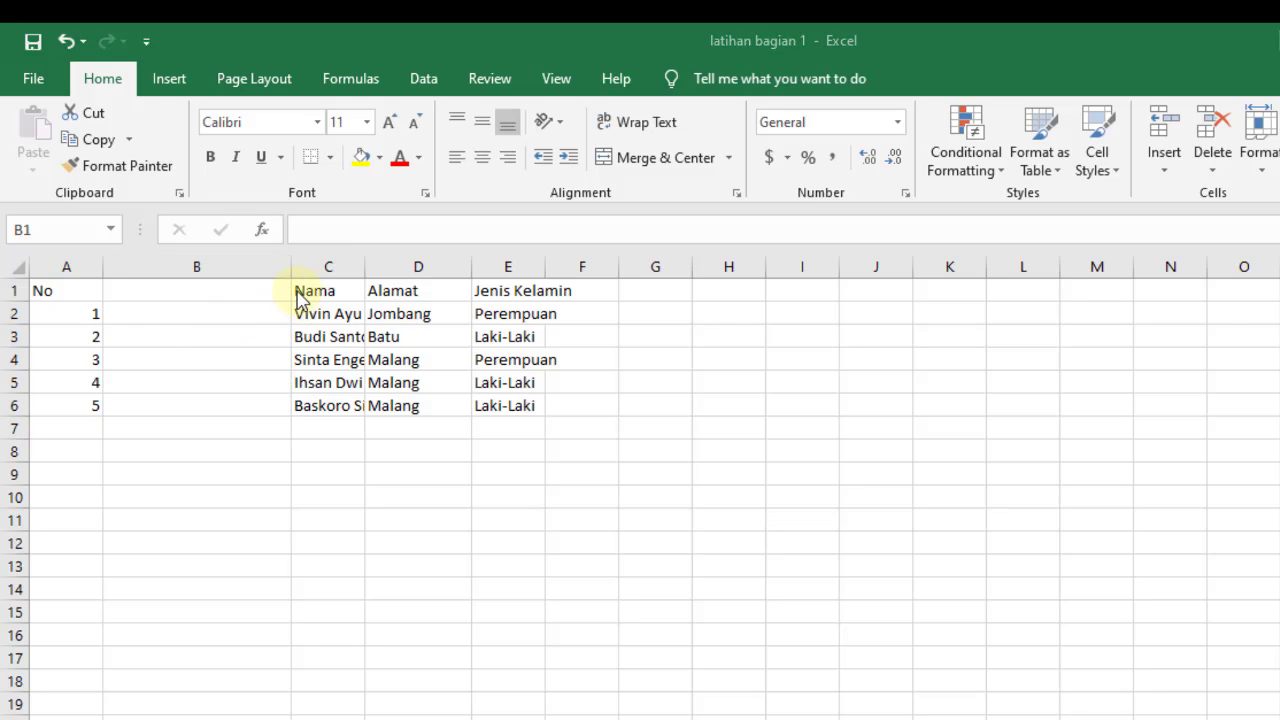
{"action": "right_click", "coordinate": [249, 376]}
{"action": "left_click", "coordinate": [233, 400]}
{"action": "key", "text": "ctrl+z"}
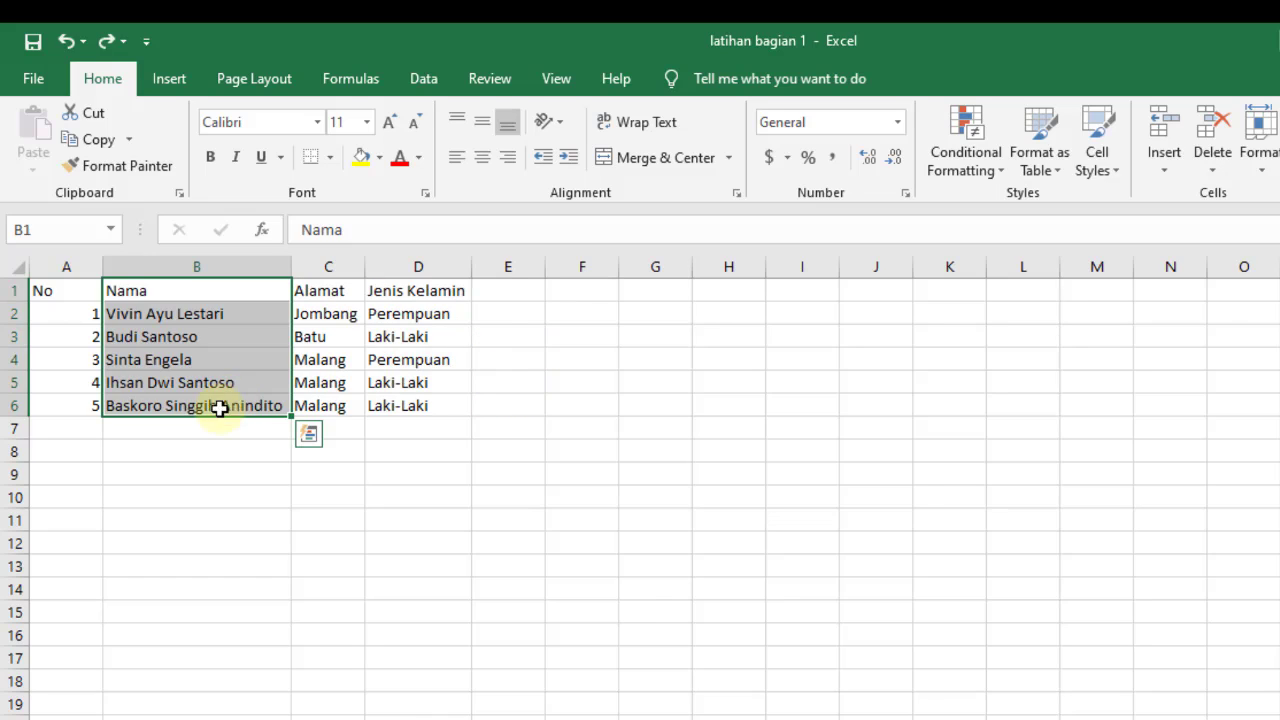
{"action": "left_click", "coordinate": [171, 472]}
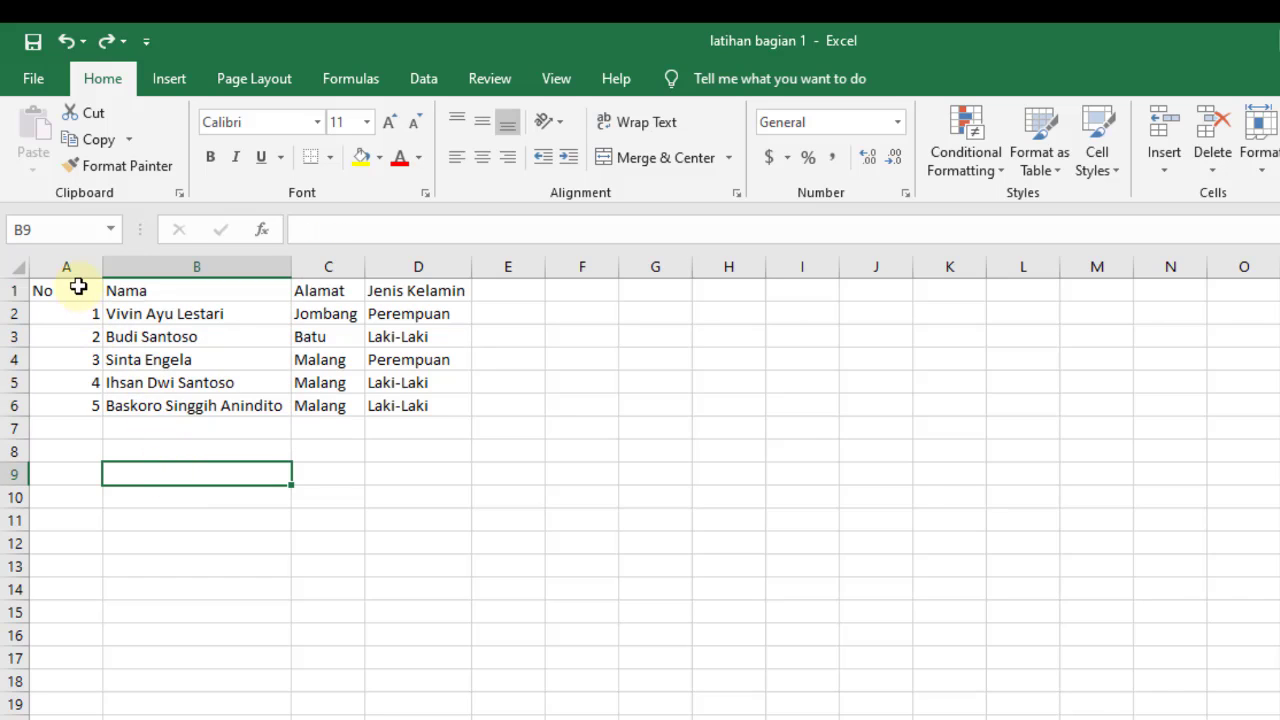
- Apply All Borders to the whole data table in A1:D6
{"action": "left_click_drag", "start_coordinate": [80, 289], "coordinate": [391, 402]}
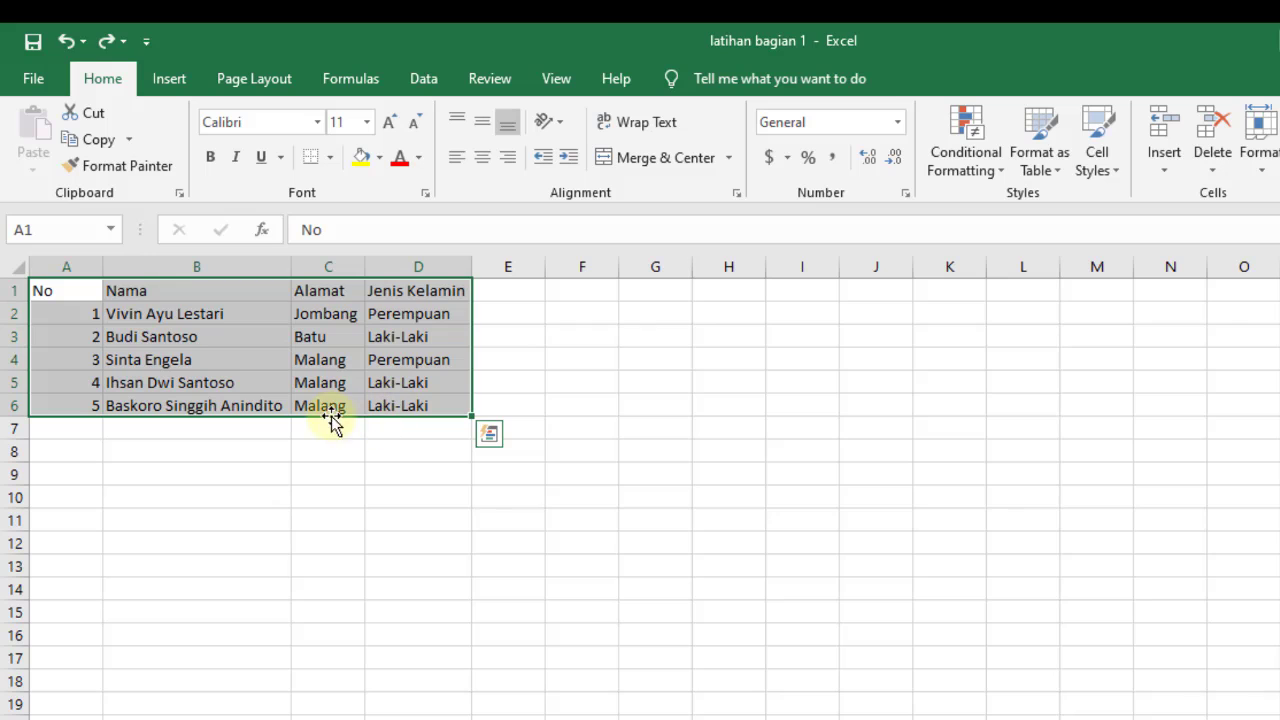
{"action": "left_click", "coordinate": [82, 289]}
{"action": "left_click_drag", "start_coordinate": [82, 289], "coordinate": [345, 360]}
{"action": "key", "text": "ctrl+n"}
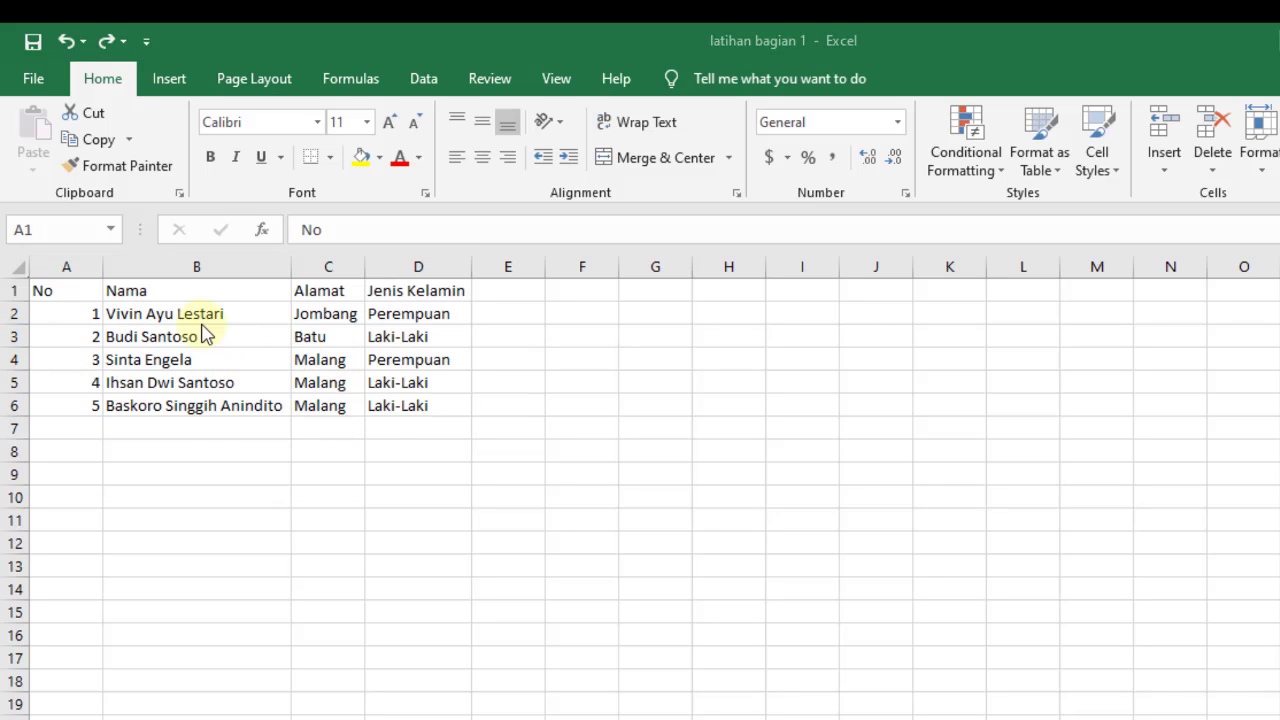
{"action": "left_click", "coordinate": [97, 290]}
{"action": "left_click_drag", "start_coordinate": [97, 290], "coordinate": [446, 418]}
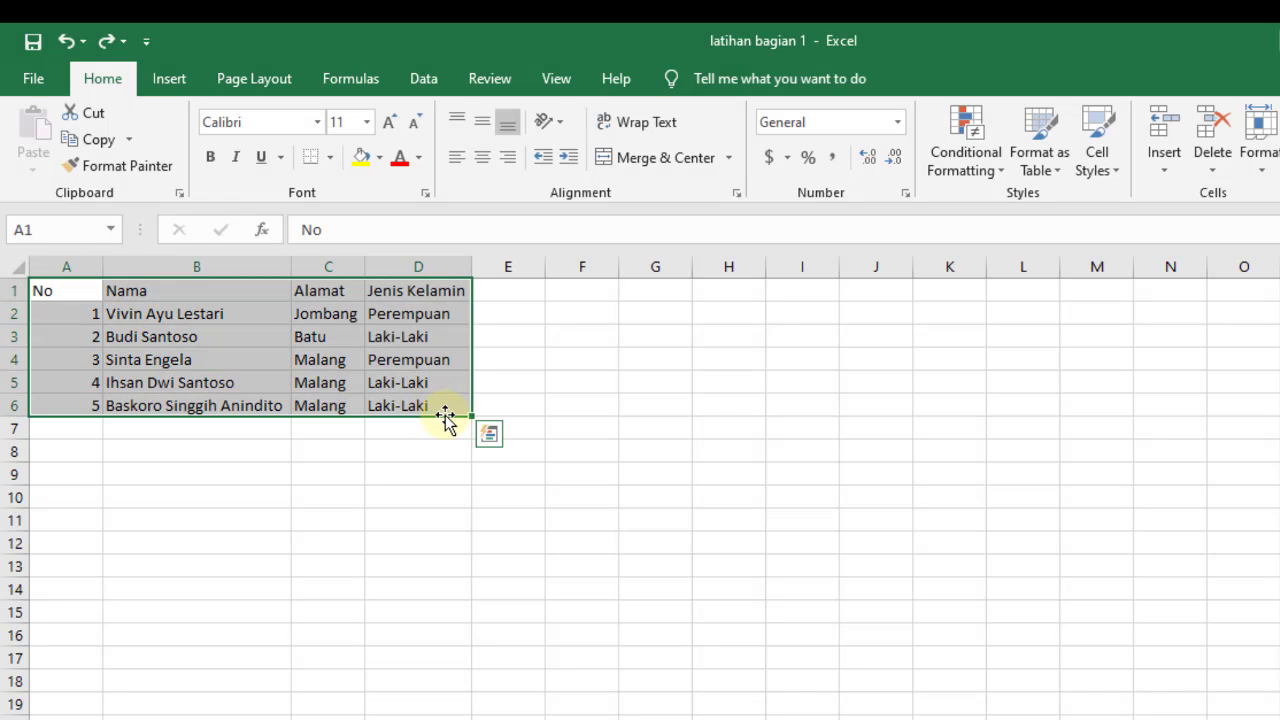
{"action": "key", "text": "ctrl+t"}
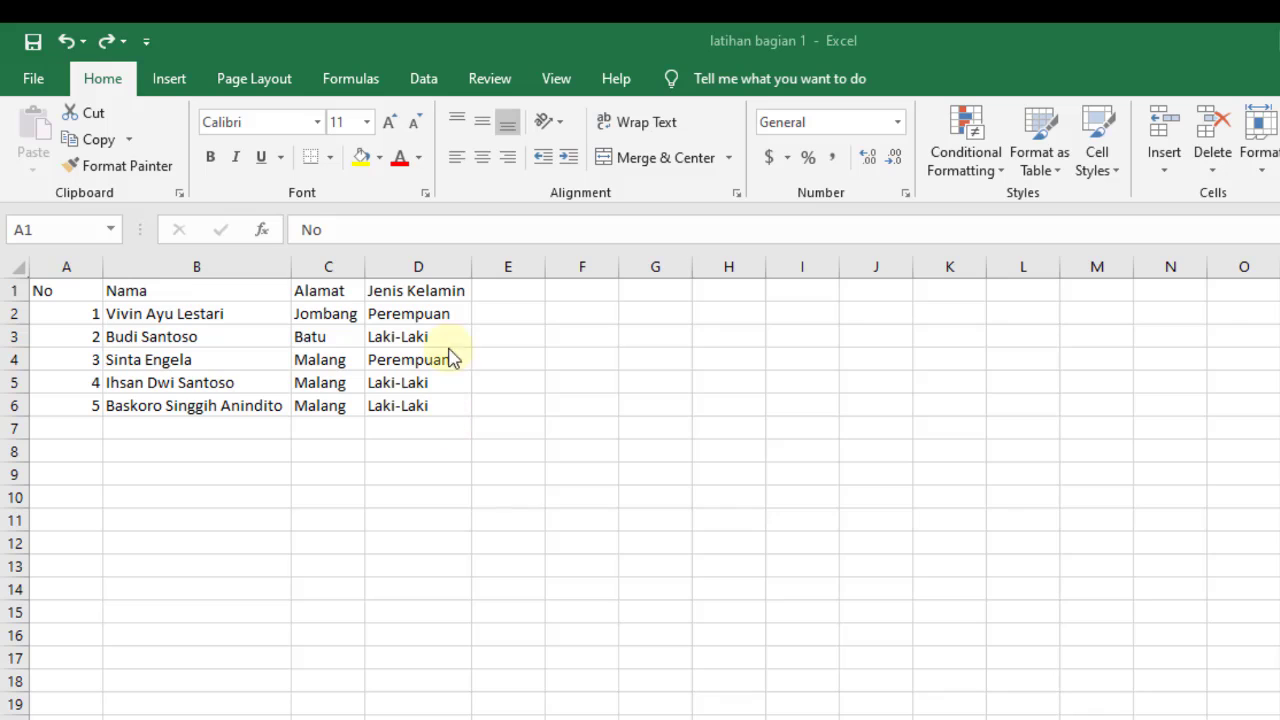
{"action": "left_click", "coordinate": [332, 160]}
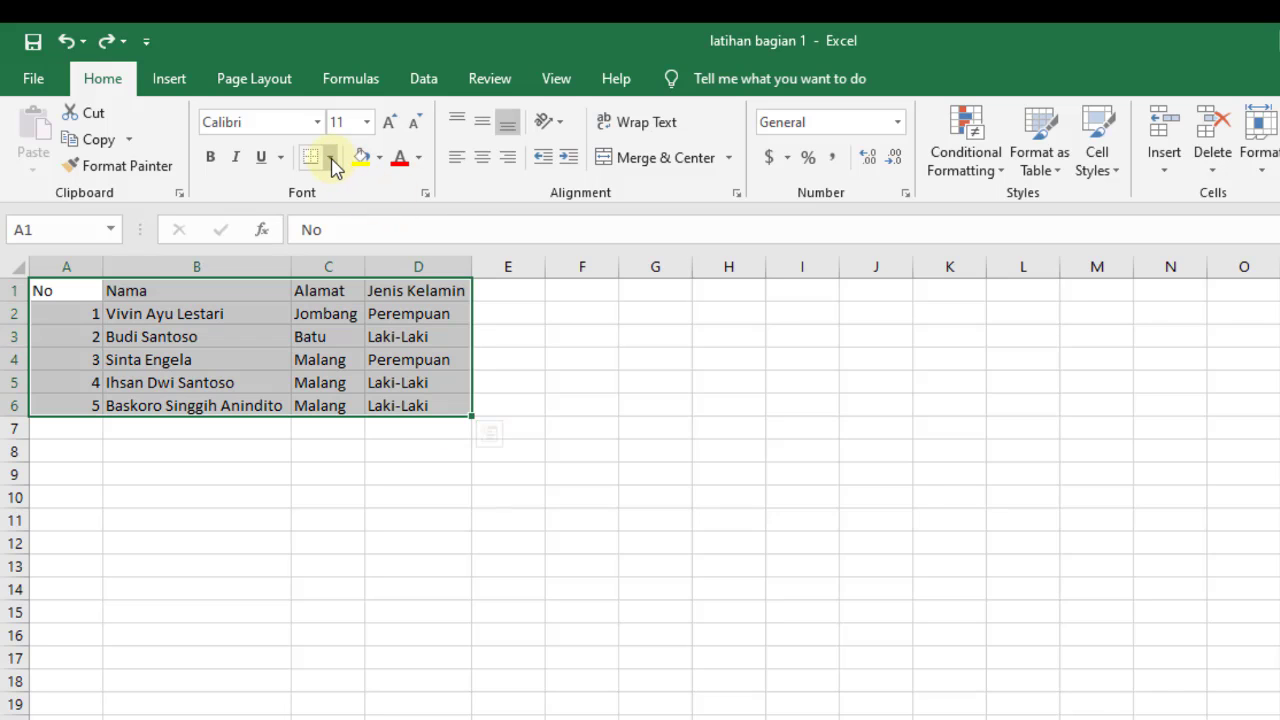
{"action": "left_click", "coordinate": [333, 160]}
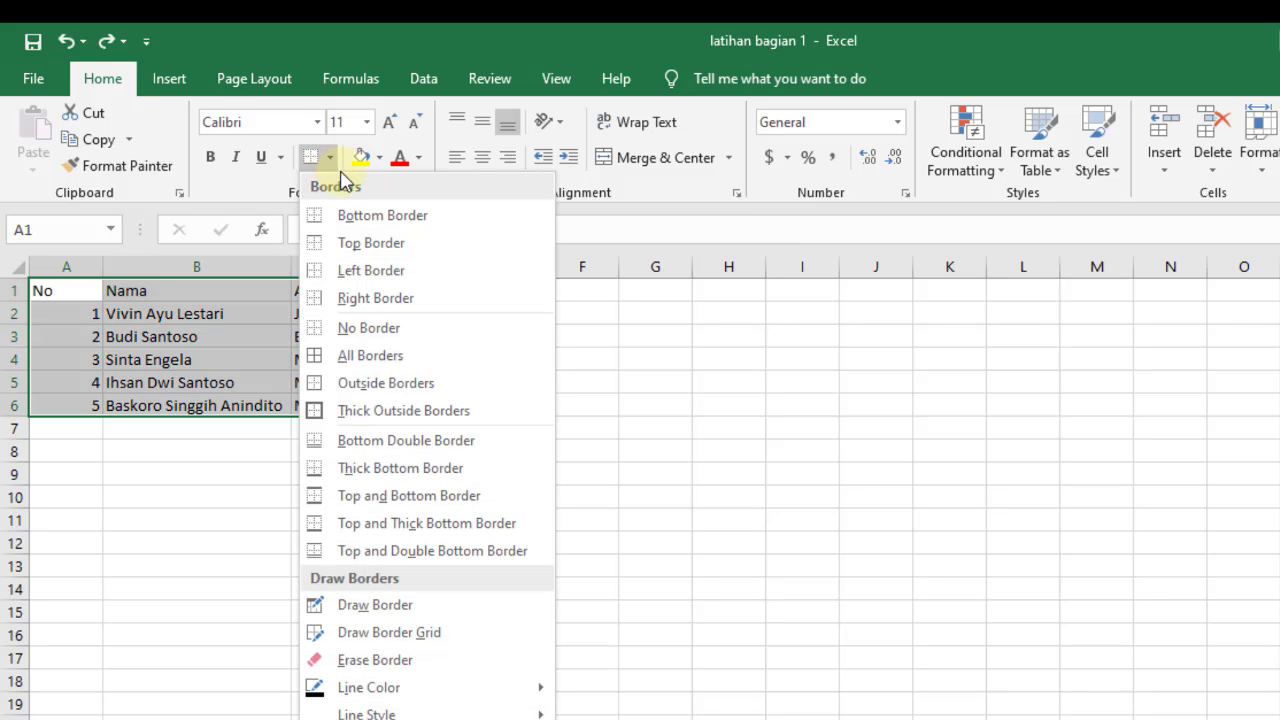
{"action": "left_click", "coordinate": [463, 356]}
{"action": "left_click", "coordinate": [527, 452]}
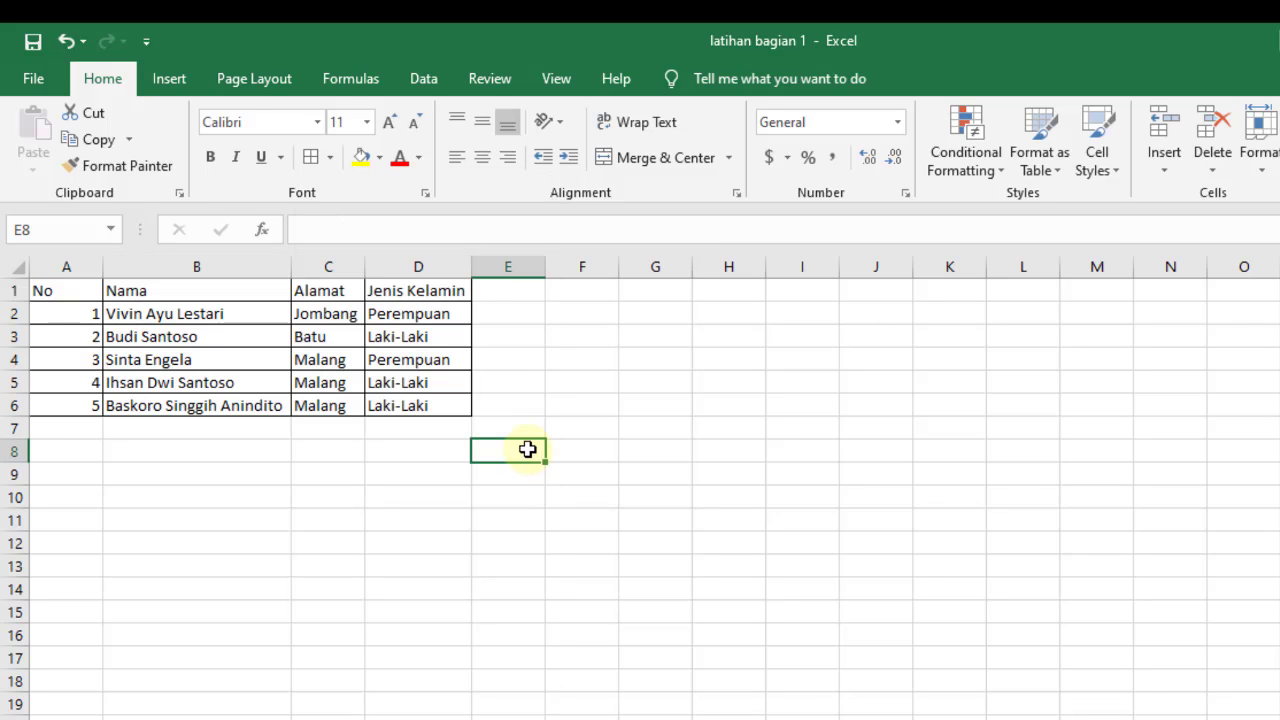
{"action": "left_click", "coordinate": [519, 398]}
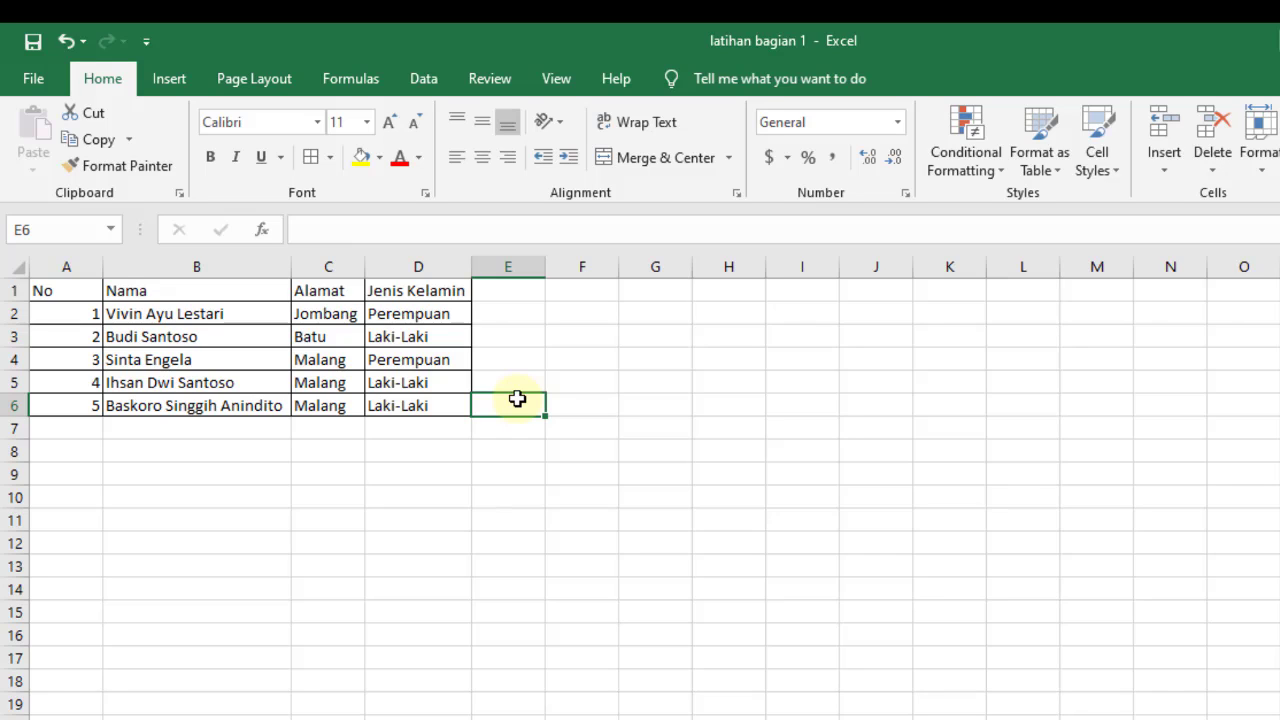
- Delete the cells of record number 3 in A4:D4, and undo the deletion
{"action": "key", "text": "alt+Tab"}
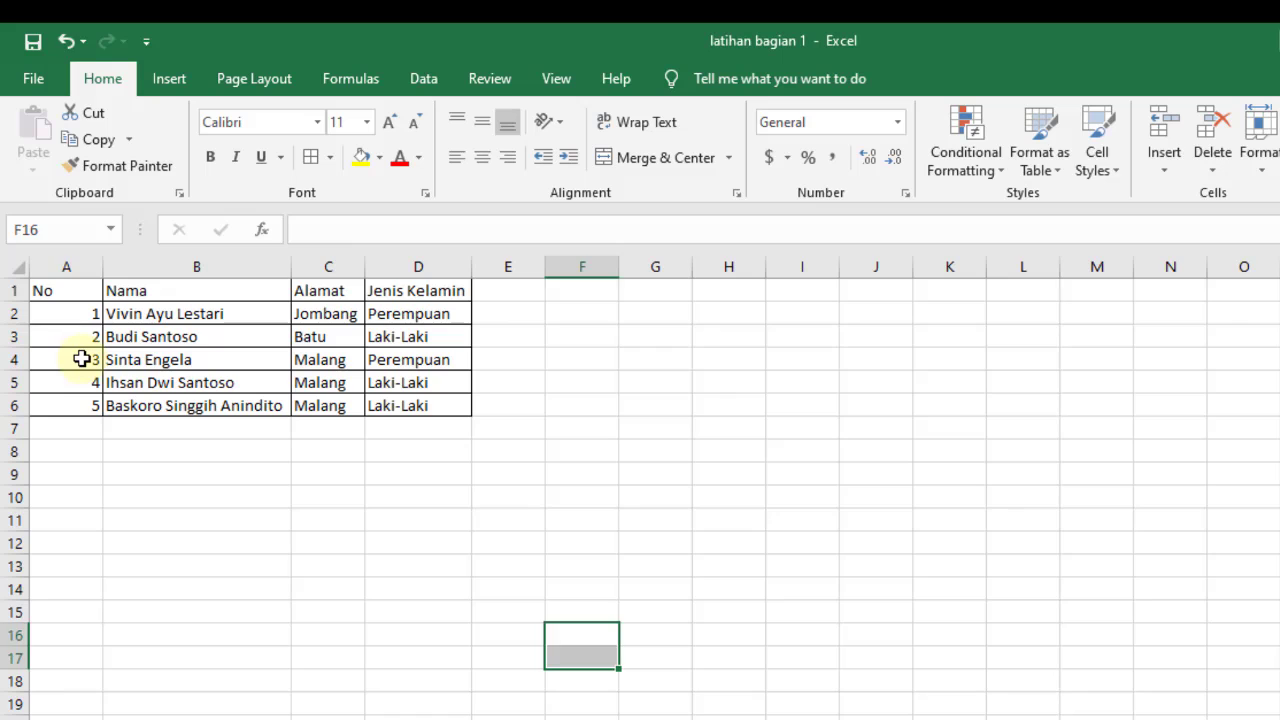
{"action": "left_click_drag", "start_coordinate": [80, 360], "coordinate": [394, 368]}
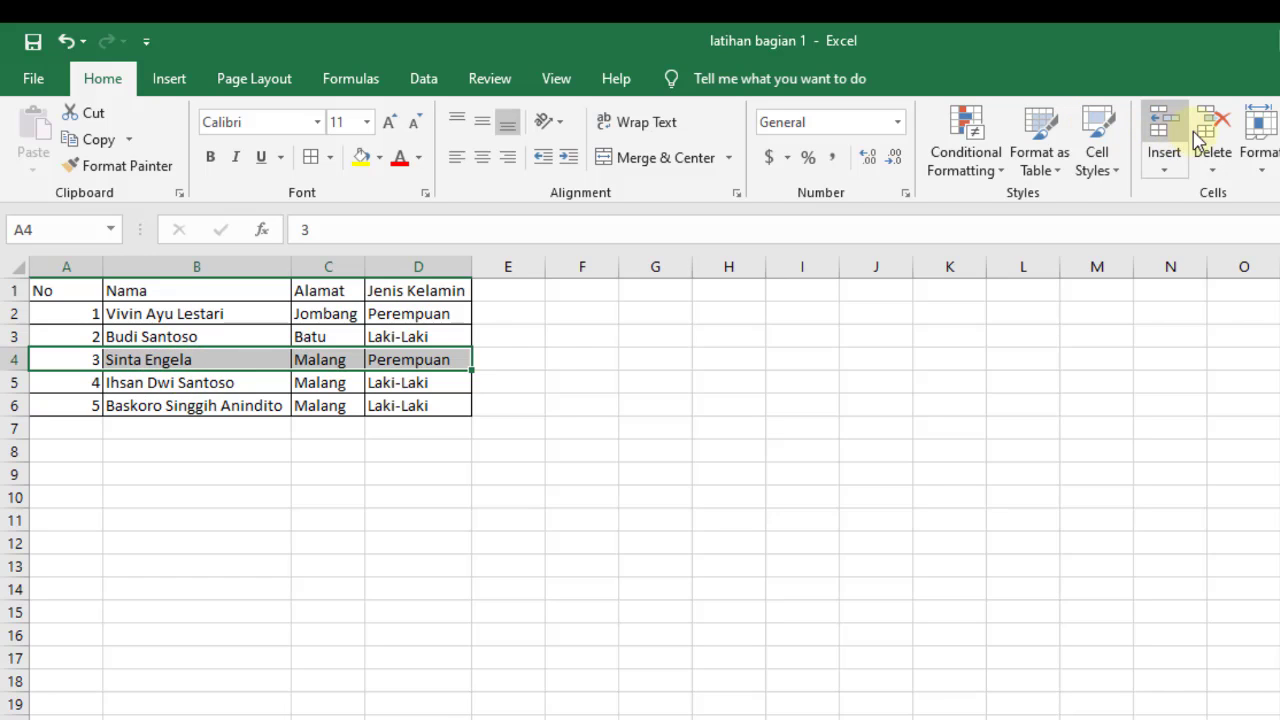
{"action": "left_click", "coordinate": [1222, 124]}
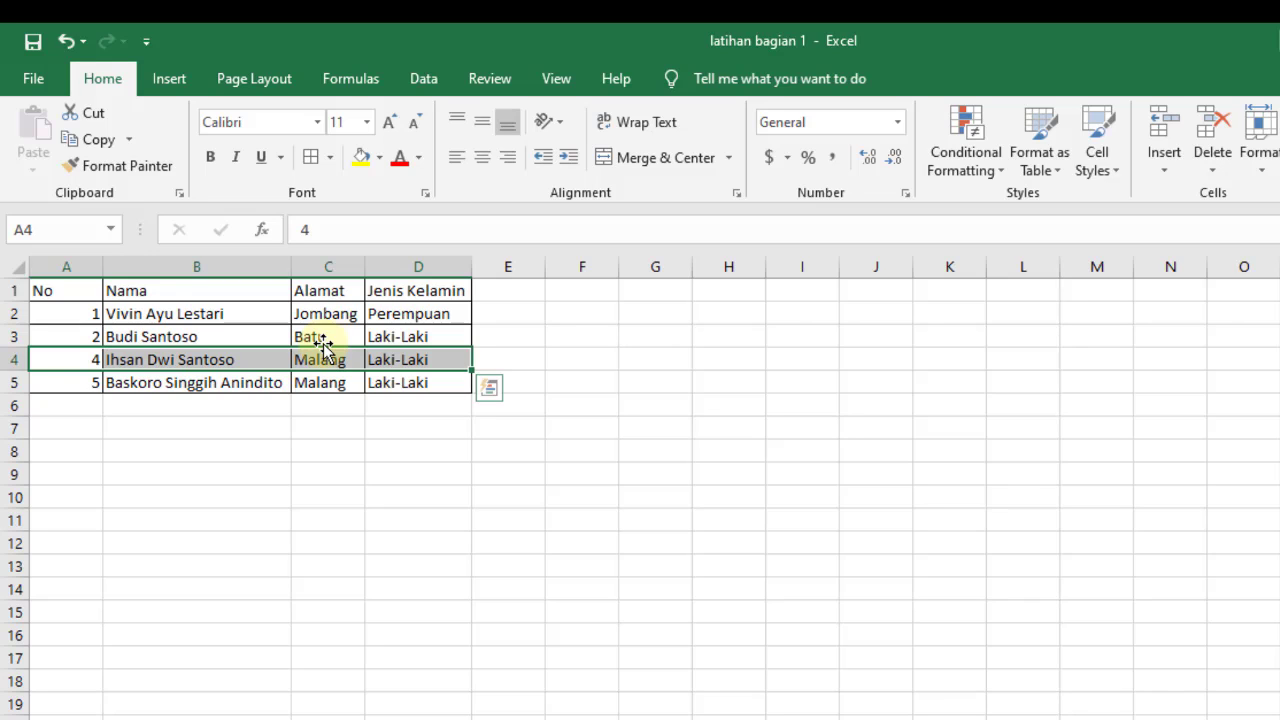
{"action": "key", "text": "ctrl+z"}
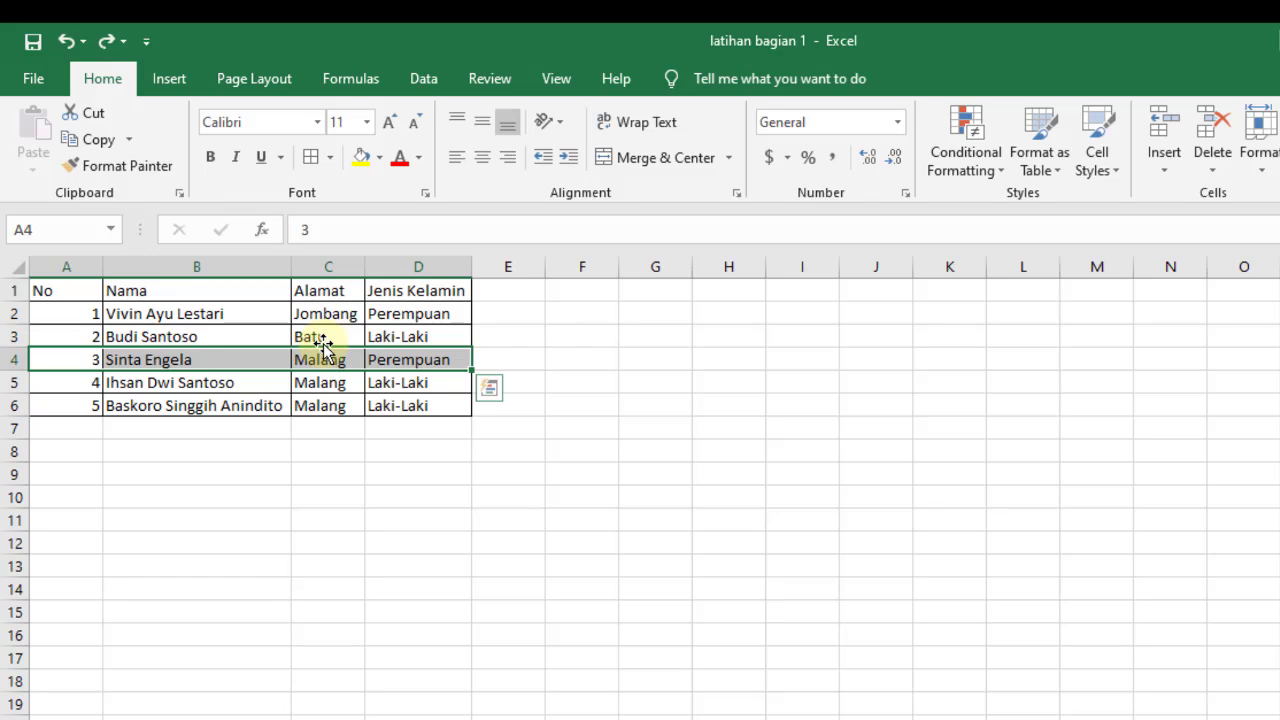
- Delete the Alamat cells C1:C6 from the table, and switch to the operator aritmatika sheet
{"action": "left_click_drag", "start_coordinate": [306, 291], "coordinate": [325, 407]}
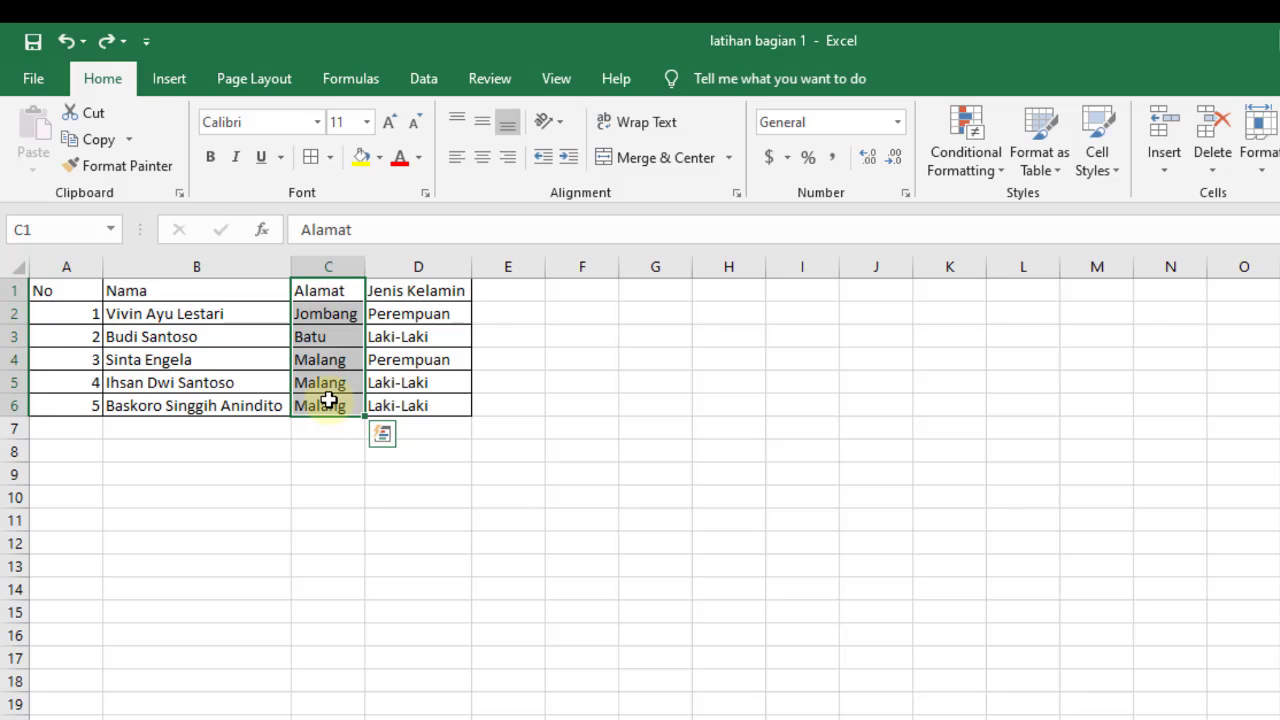
{"action": "left_click", "coordinate": [1210, 130]}
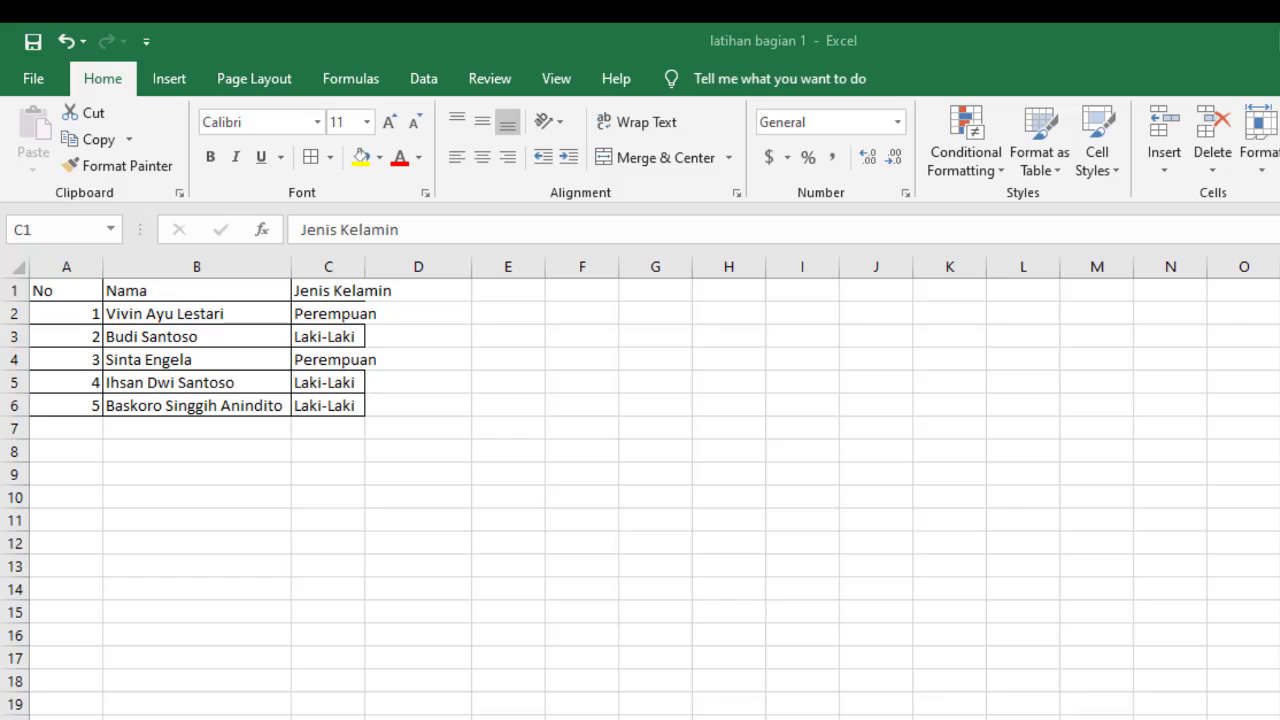
{"action": "key", "text": "ctrl+shift+Down"}
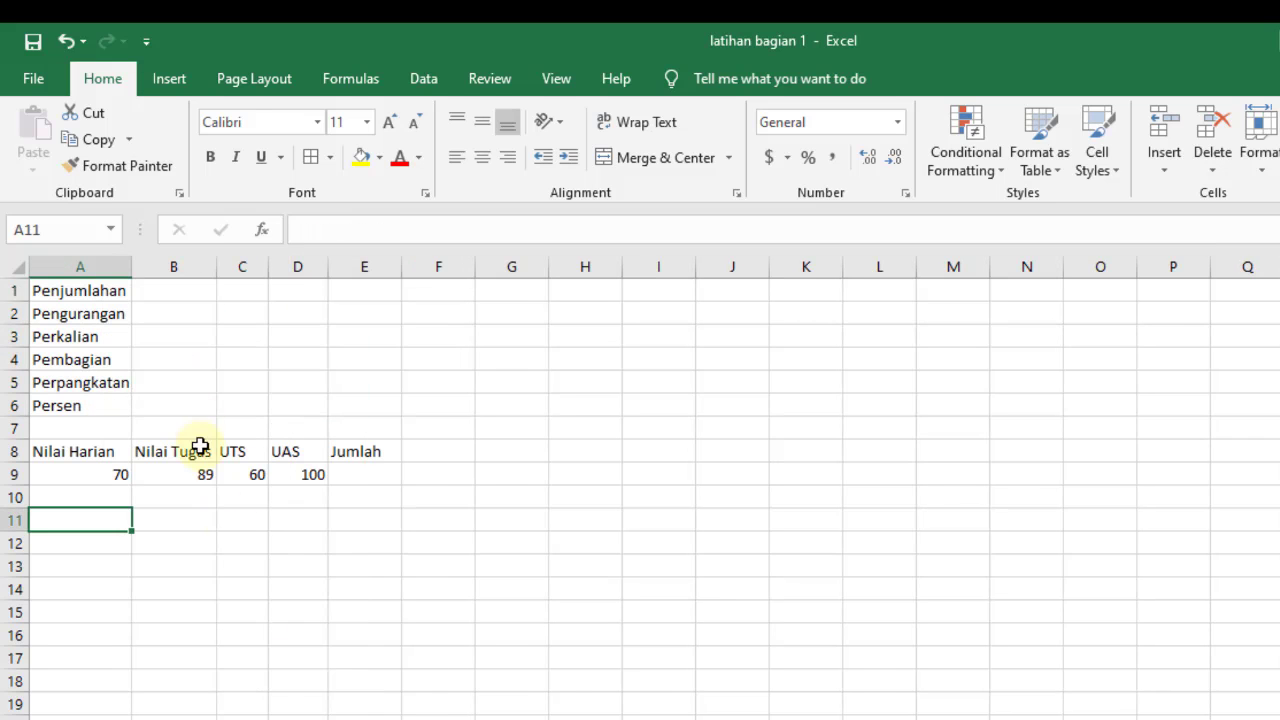
- Enter the addition formula =1+1 in B1 beside Penjumlahan
{"action": "left_click", "coordinate": [112, 309]}
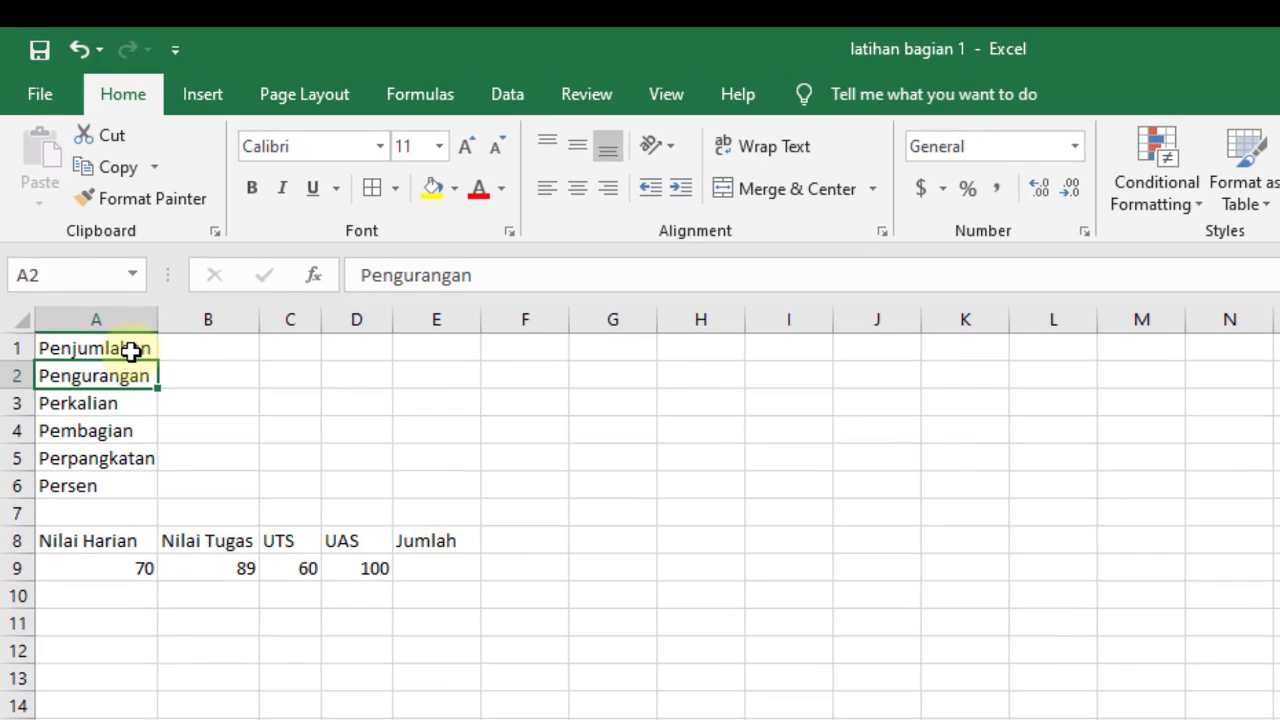
{"action": "left_click", "coordinate": [108, 290]}
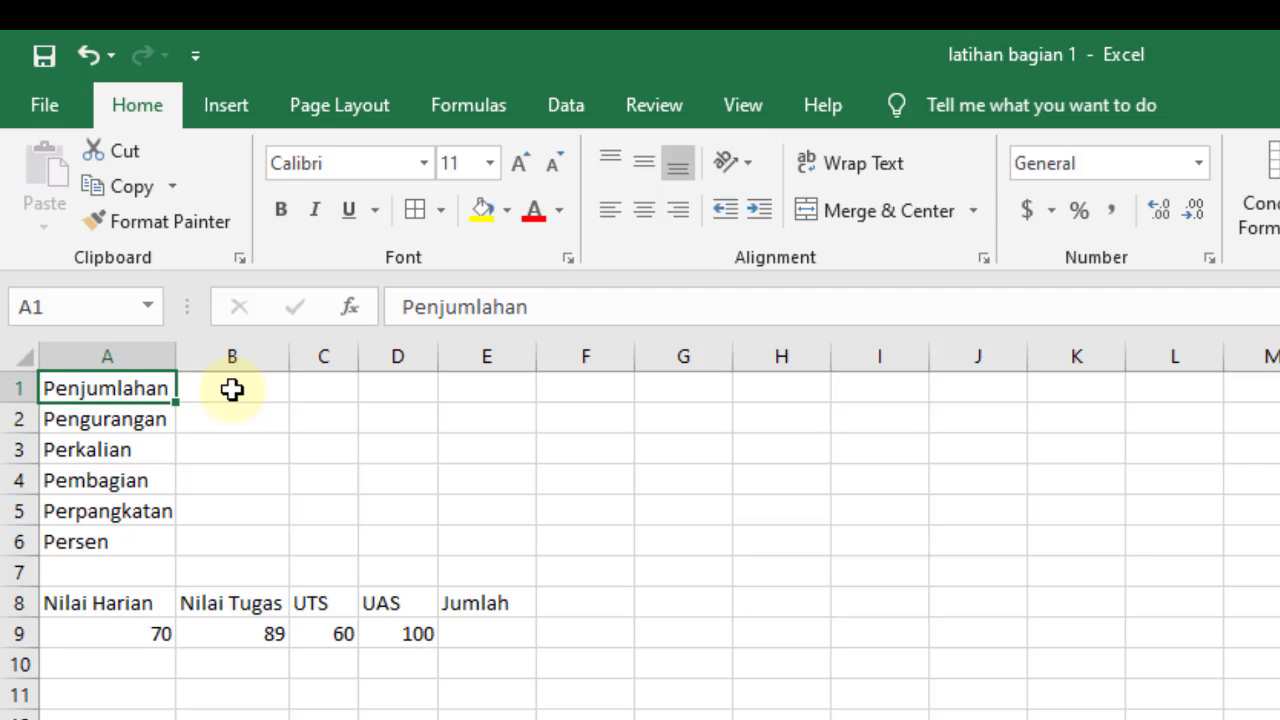
{"action": "left_click", "coordinate": [232, 390]}
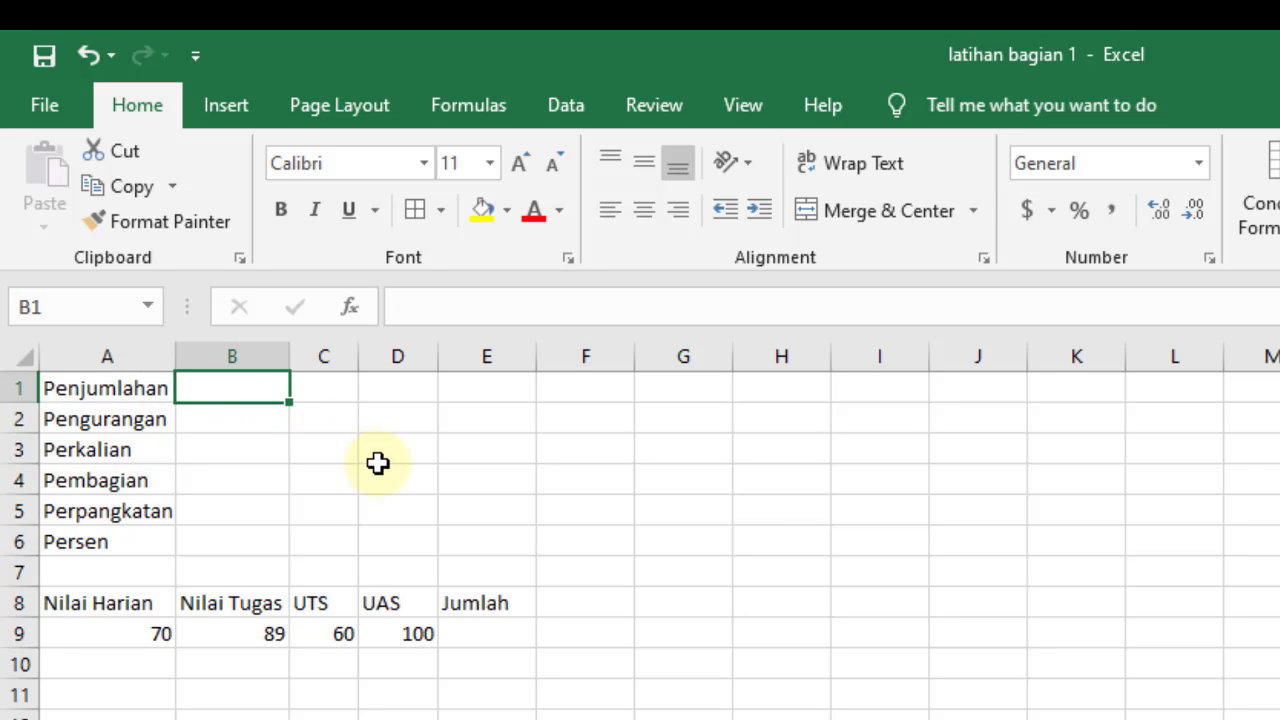
{"action": "type", "text": "="}
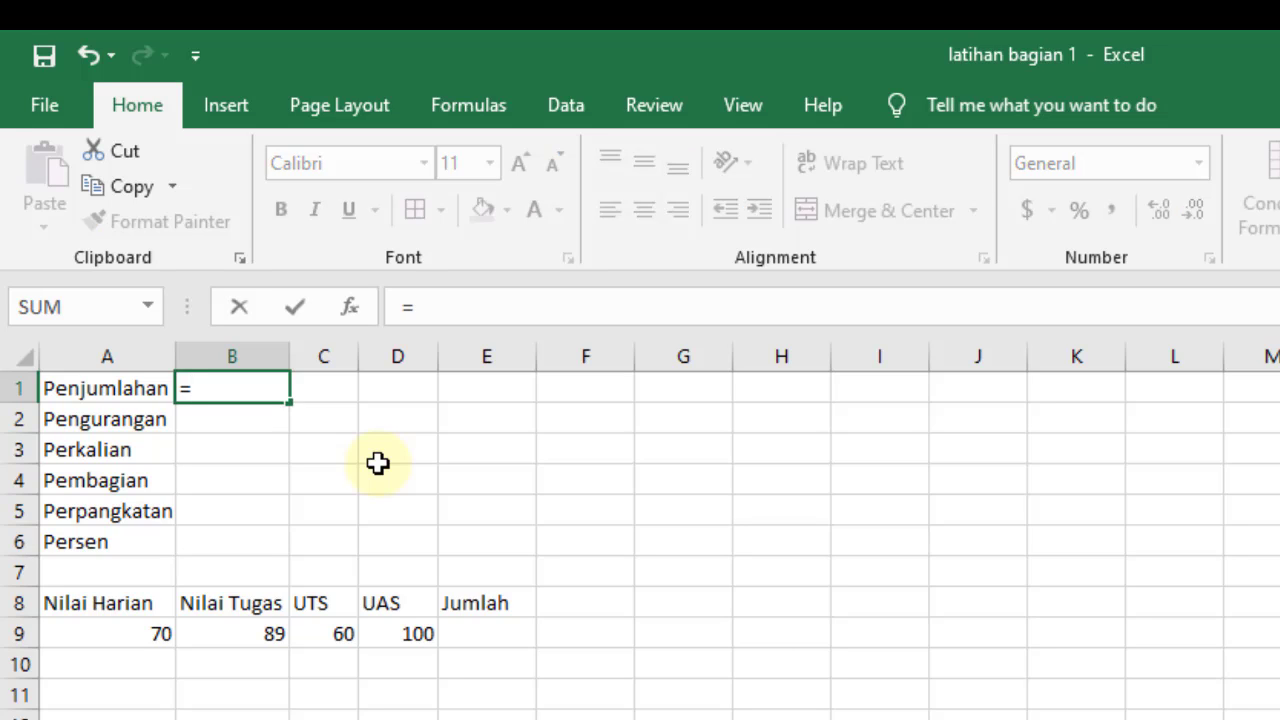
{"action": "type", "text": "1+1"}
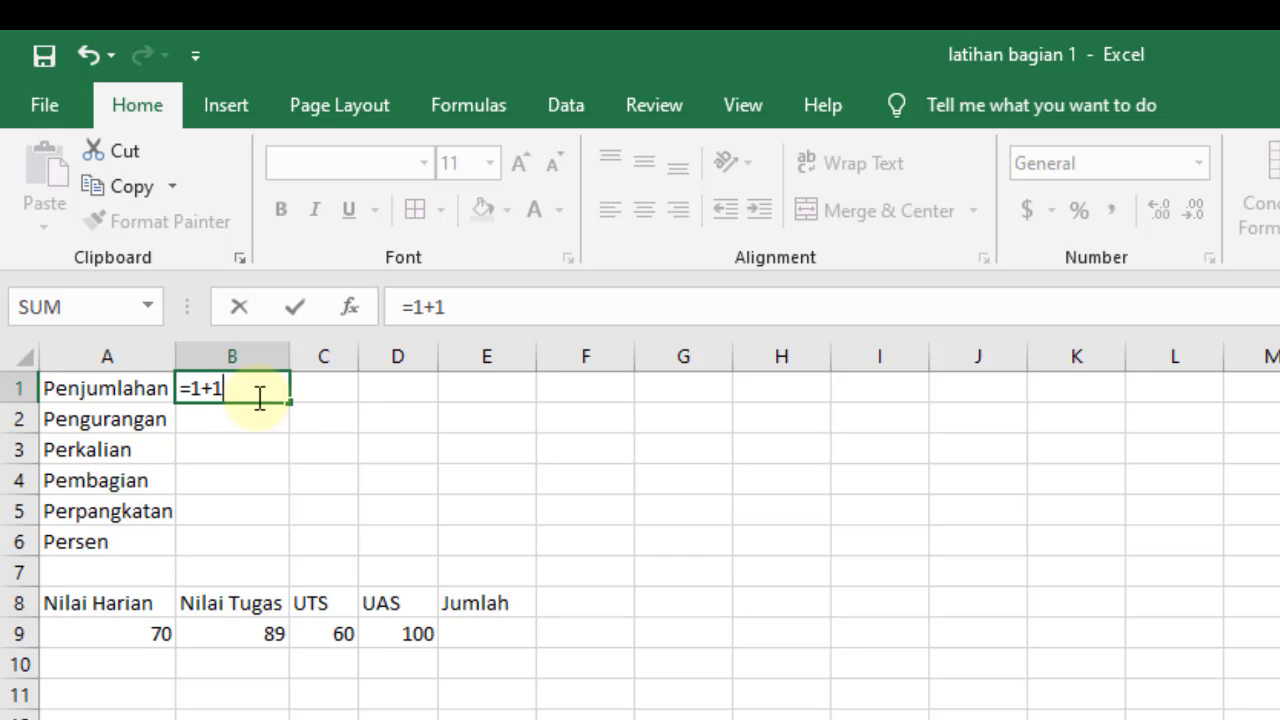
{"action": "key", "text": "Return"}
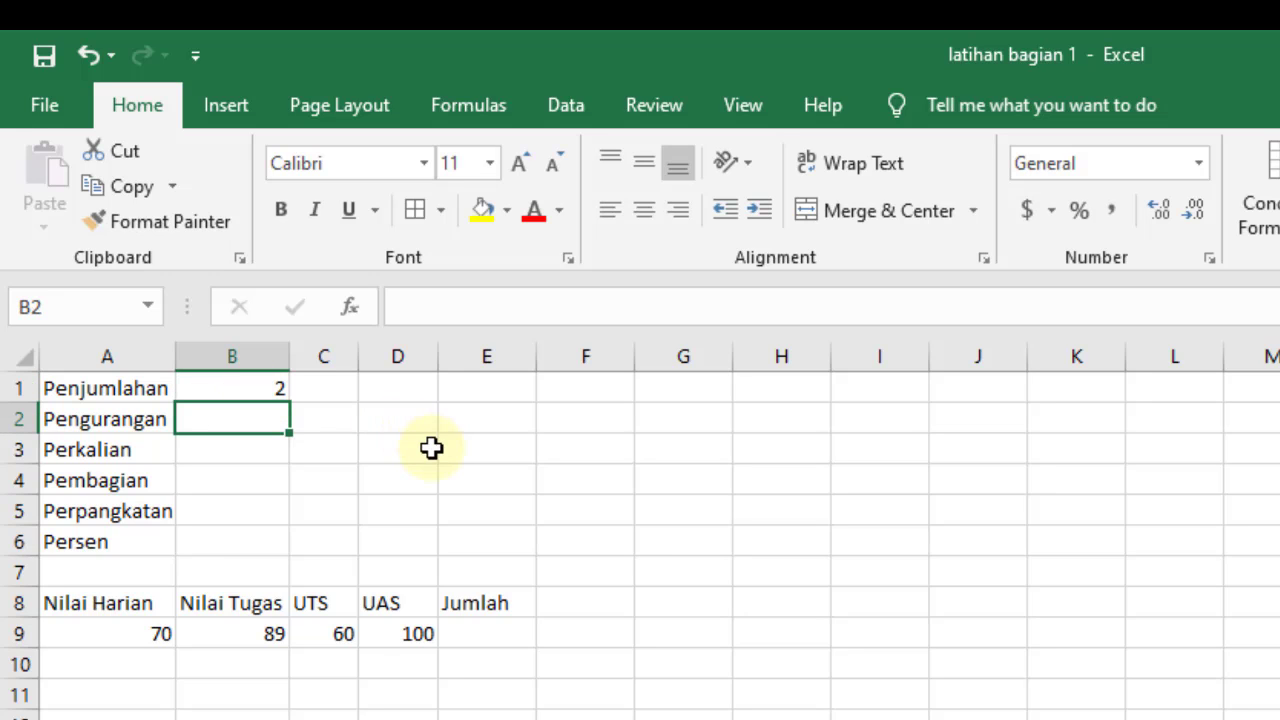
- Enter the subtraction formula =5-2 in B2 and the multiplication formula =9*6 in B3
{"action": "type", "text": "="}
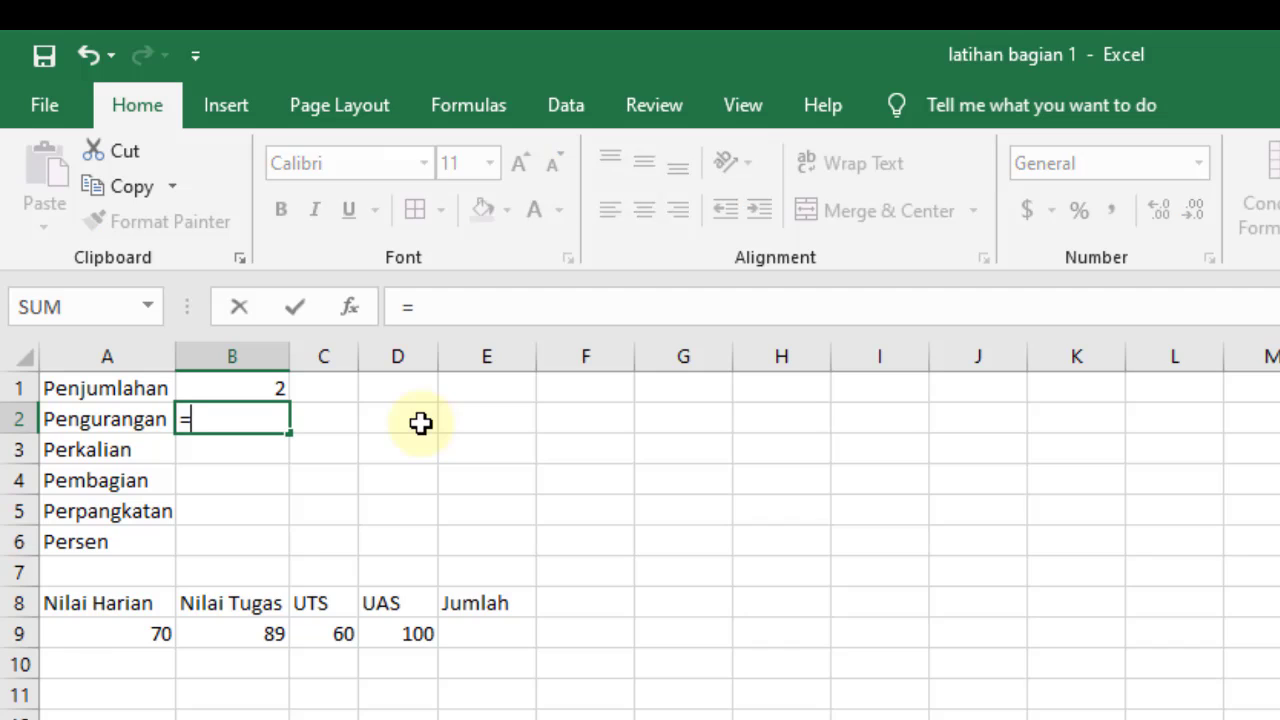
{"action": "type", "text": "5"}
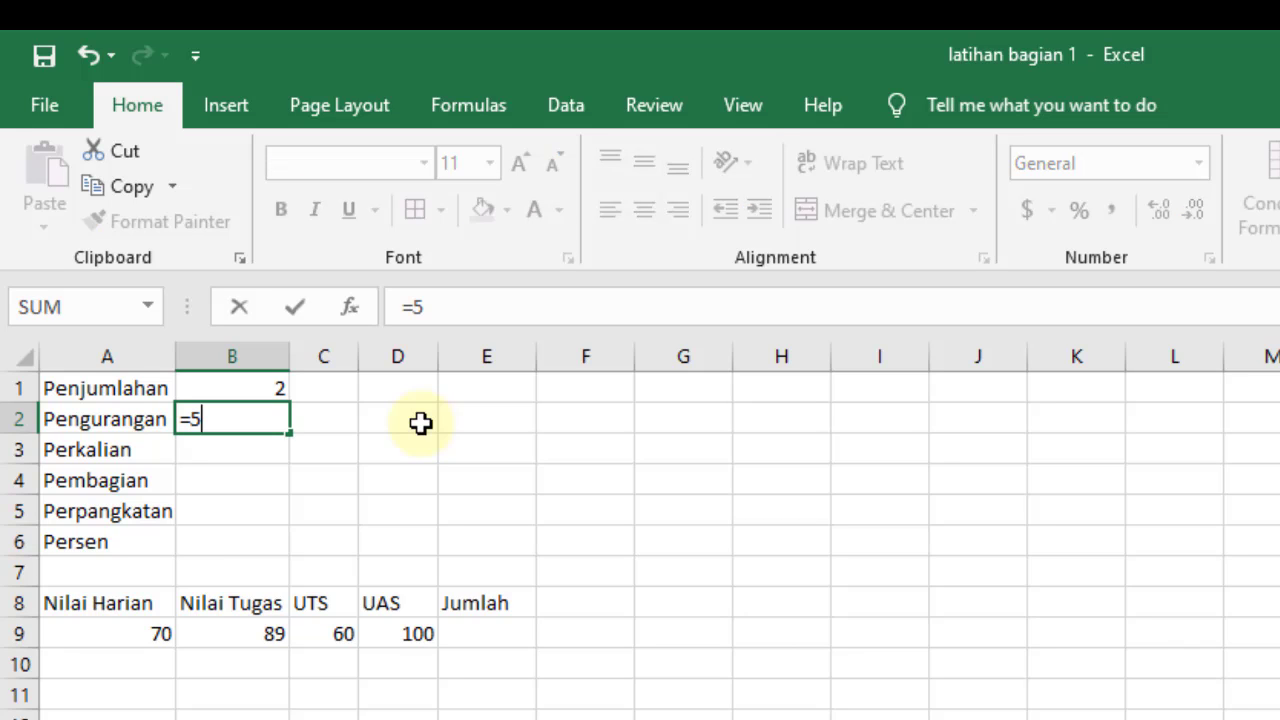
{"action": "type", "text": "-2"}
{"action": "key", "text": "Return"}
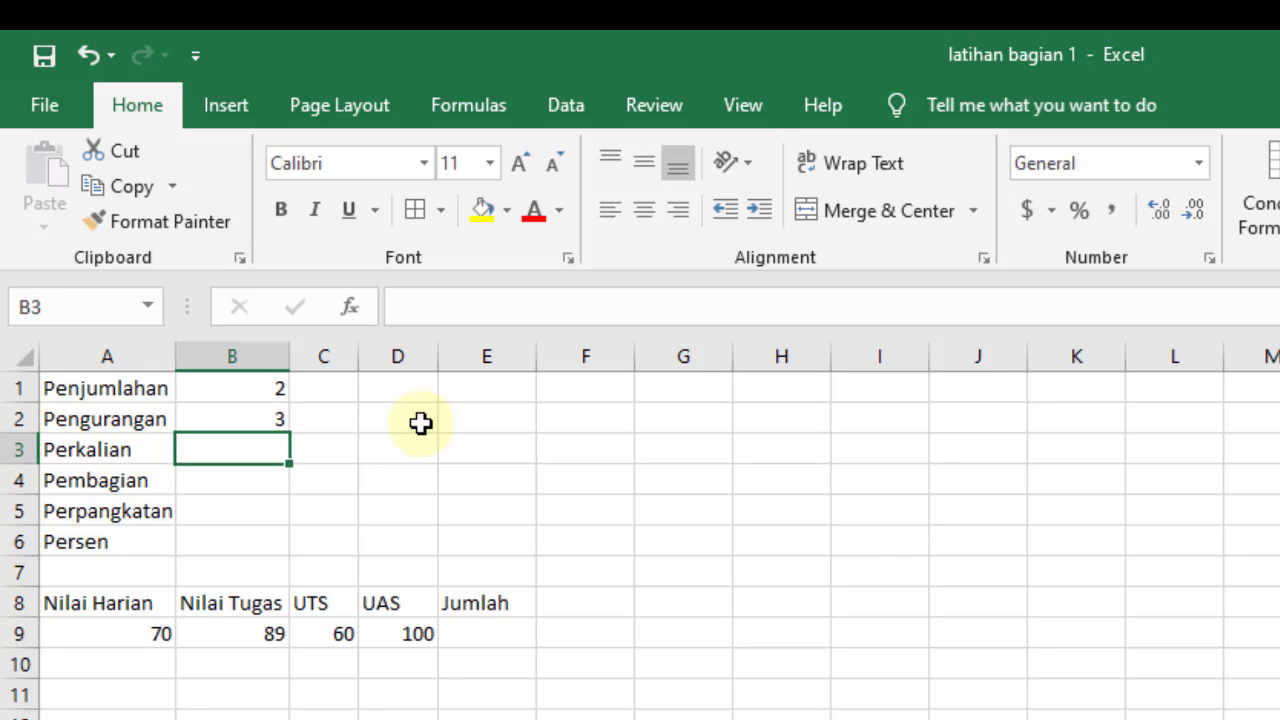
{"action": "type", "text": "="}
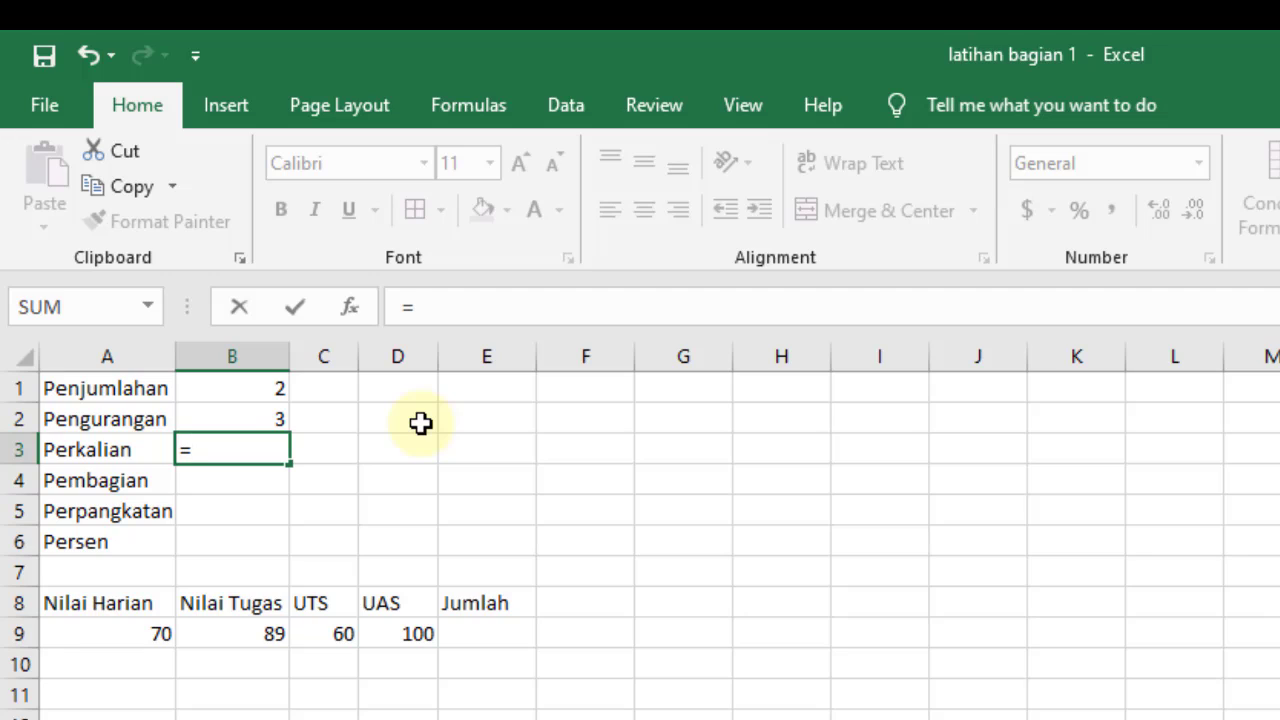
{"action": "type", "text": "9*"}
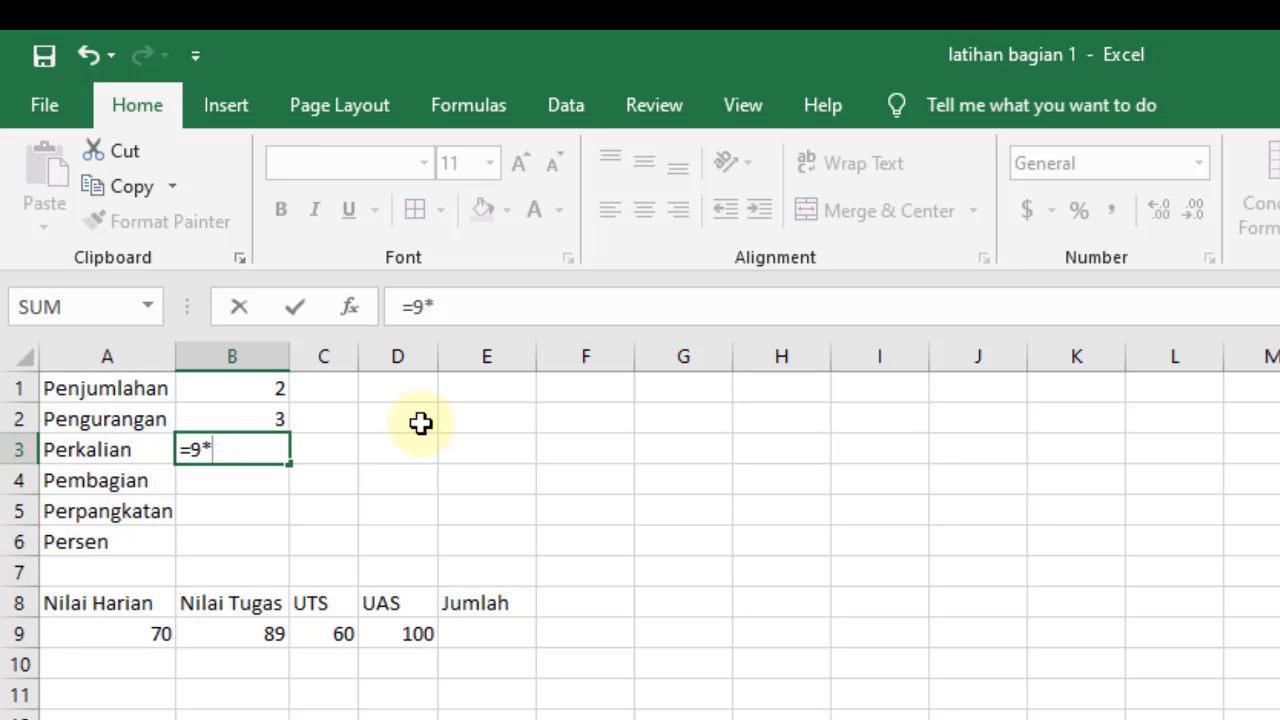
{"action": "type", "text": "6"}
{"action": "key", "text": "Return"}
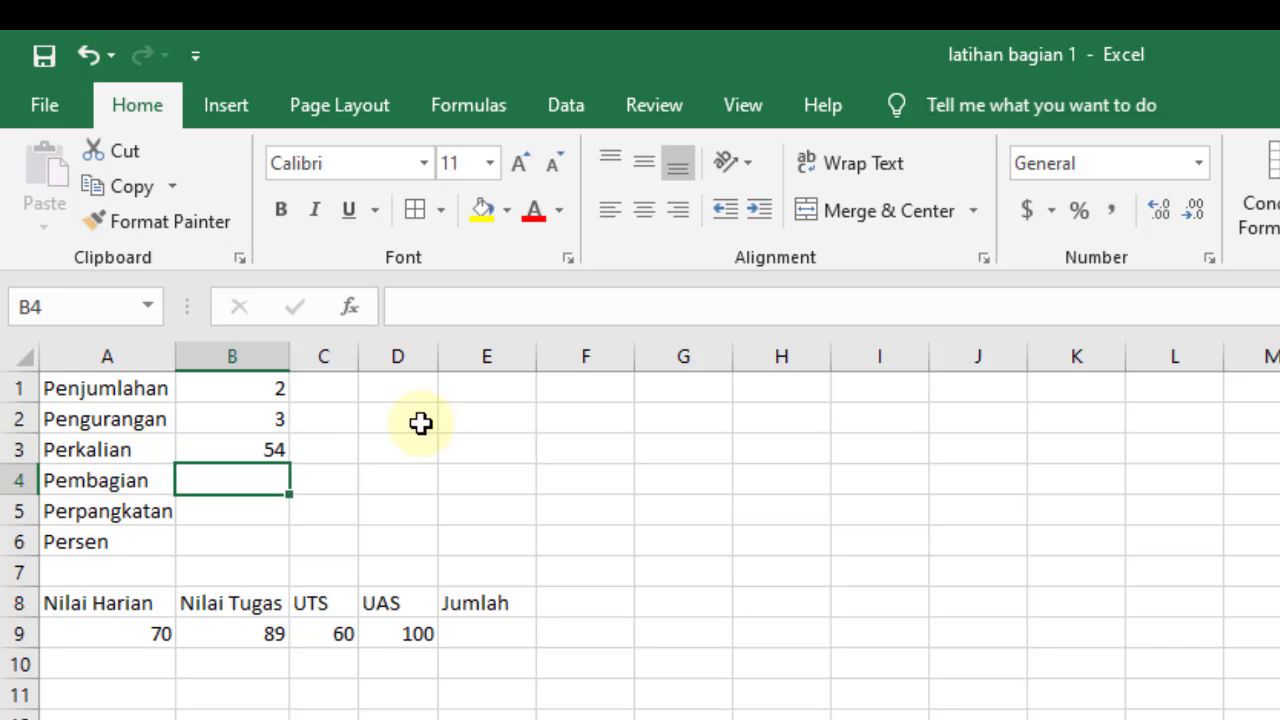
- Enter the division formula =8/4 in B4 and the exponent formula =4^2 in B5
{"action": "type", "text": "=8/"}
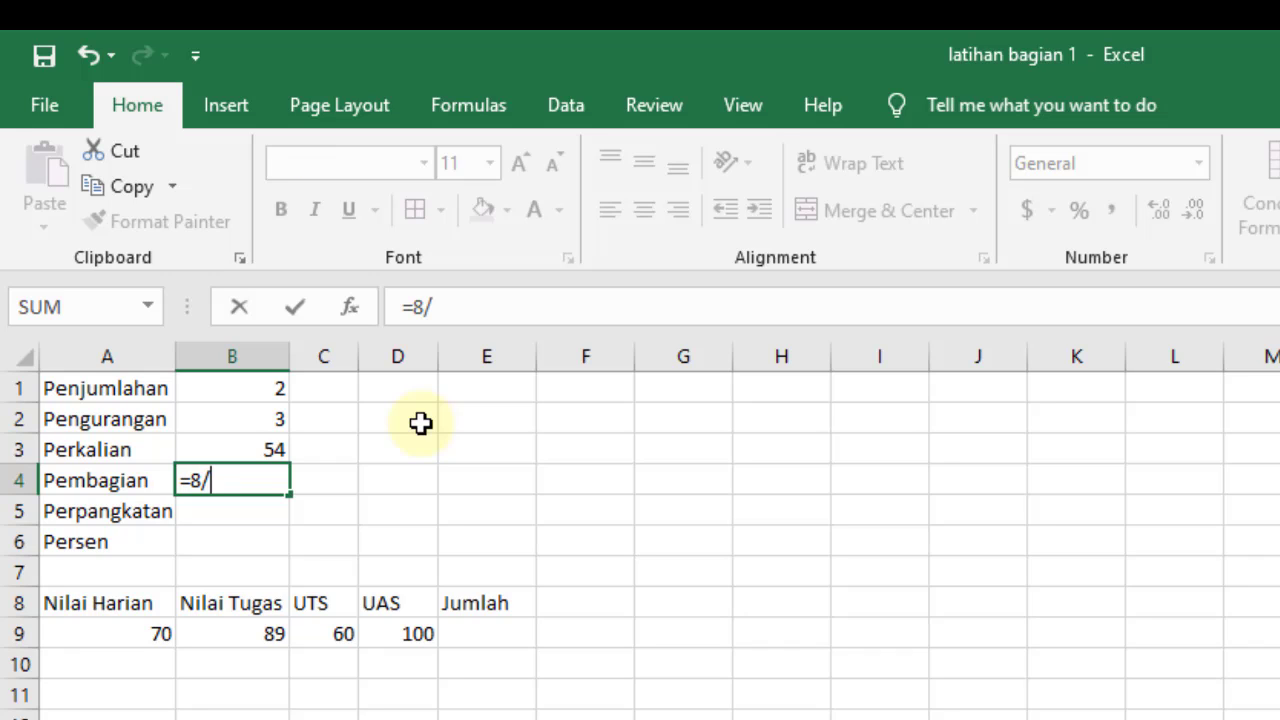
{"action": "type", "text": "4"}
{"action": "key", "text": "Return"}
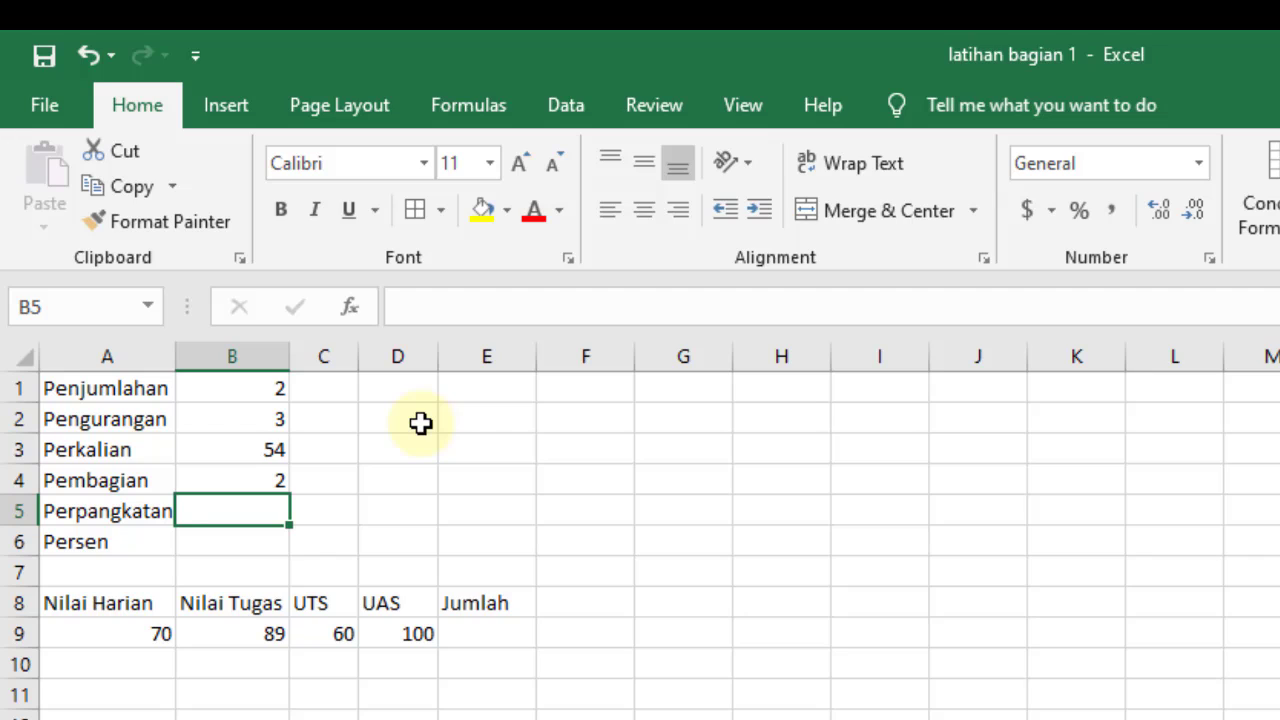
{"action": "type", "text": "="}
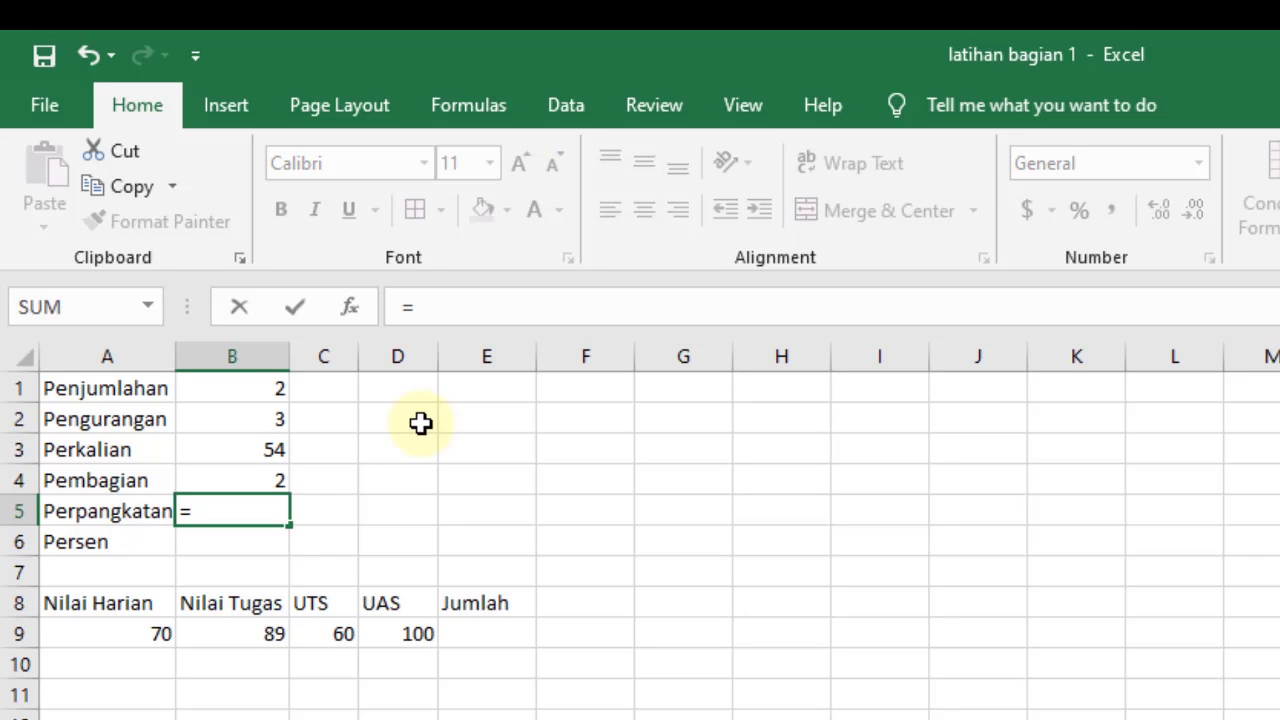
{"action": "type", "text": "4^2"}
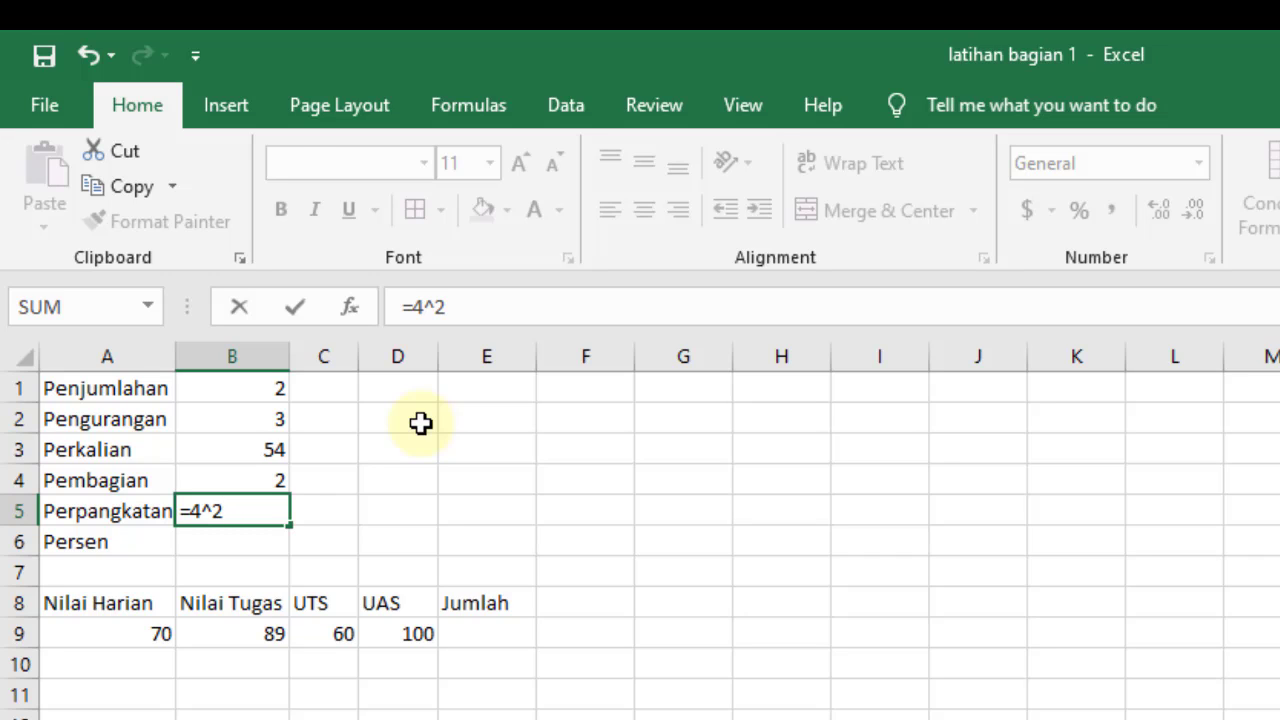
{"action": "key", "text": "Return"}
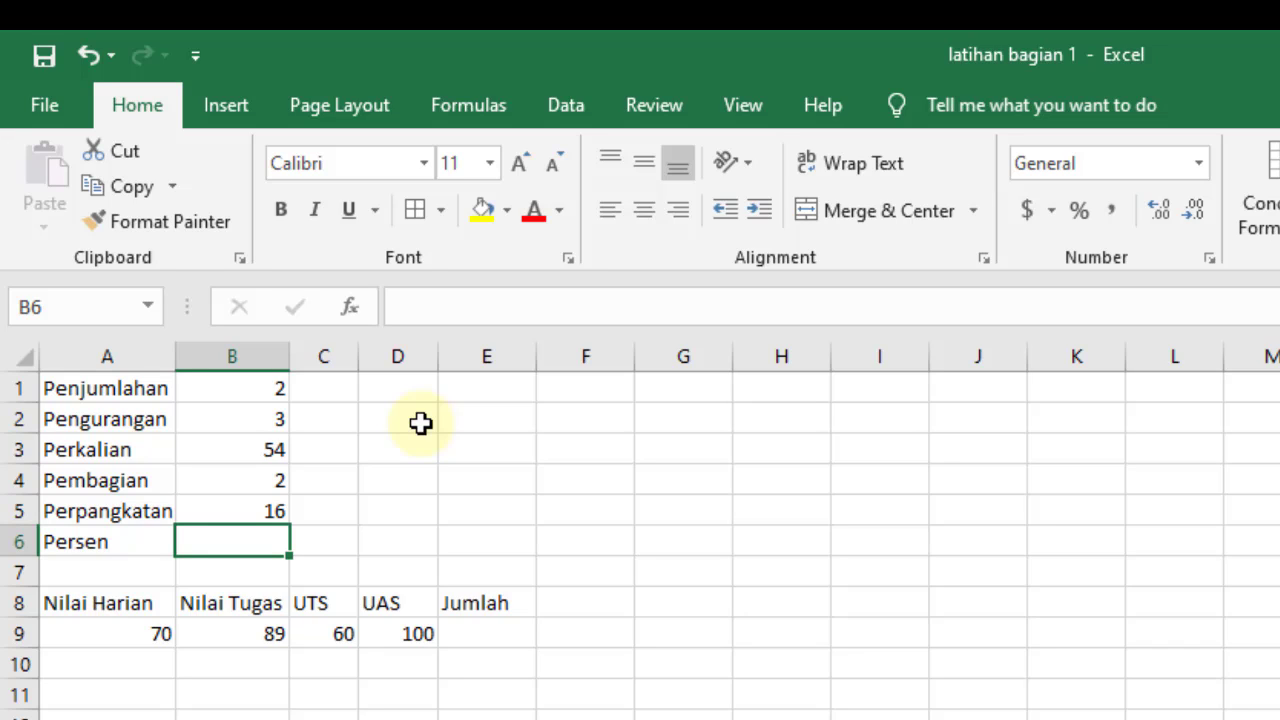
- Enter the percentage formula =5% in B6 beside Persen
{"action": "type", "text": "=5"}
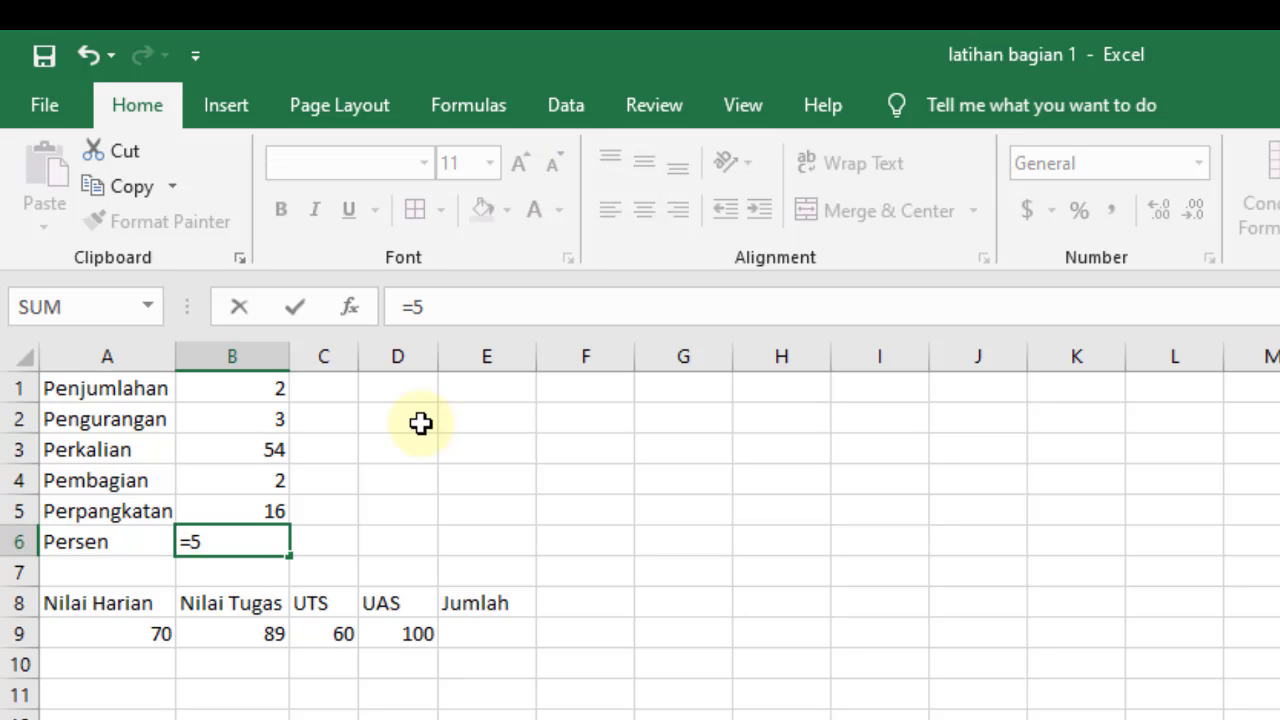
{"action": "type", "text": "*"}
{"action": "key", "text": "BackSpace"}
{"action": "type", "text": "5"}
{"action": "key", "text": "BackSpace"}
{"action": "key", "text": "BackSpace"}
{"action": "key", "text": "BackSpace"}
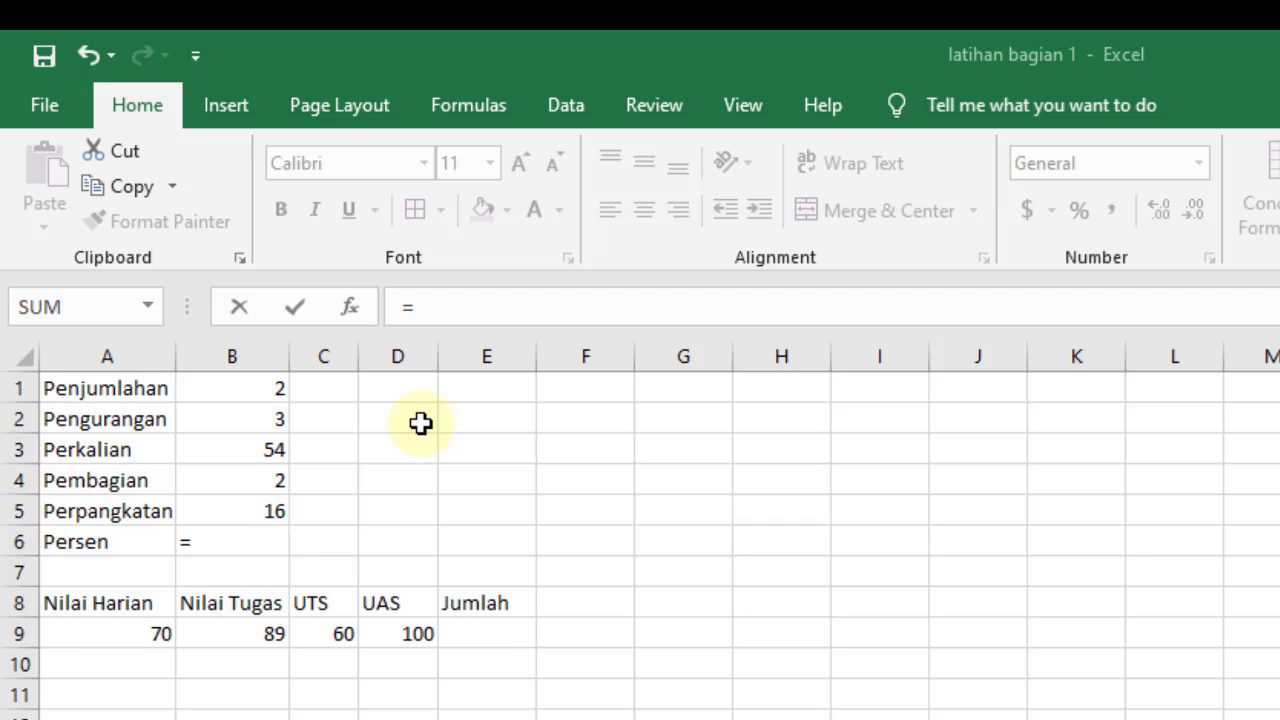
{"action": "left_click", "coordinate": [205, 535]}
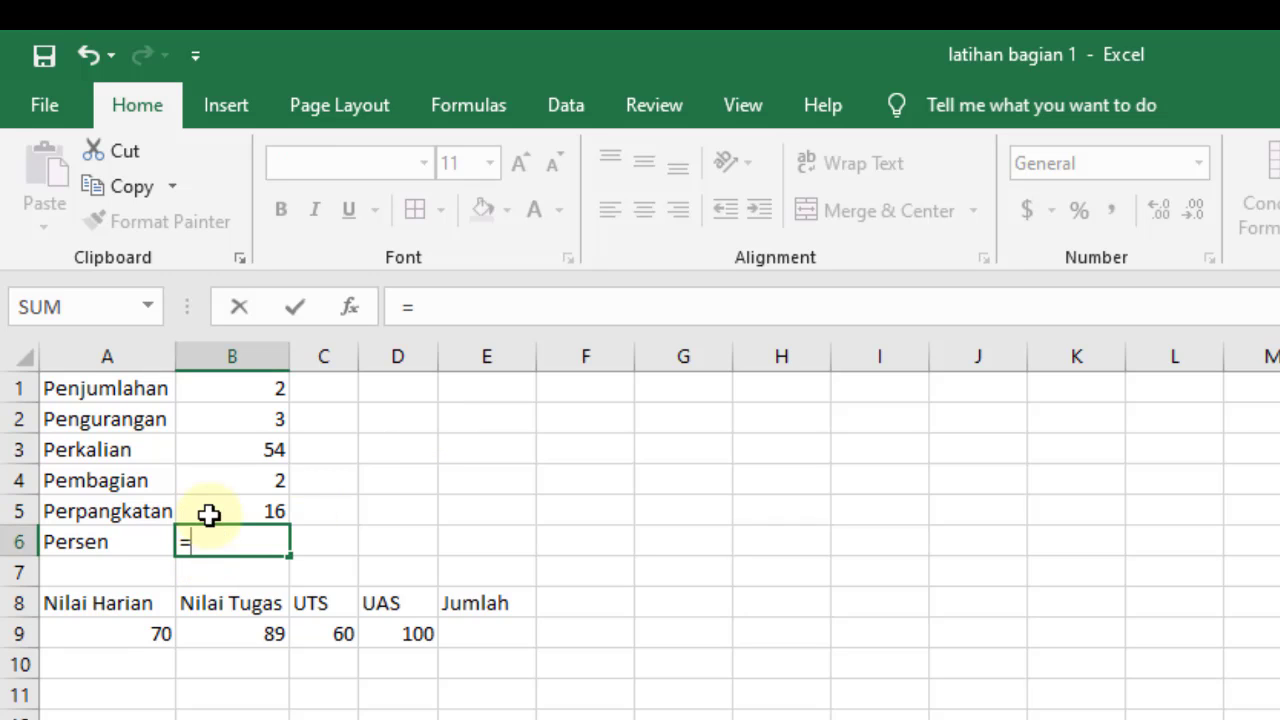
{"action": "type", "text": "5%"}
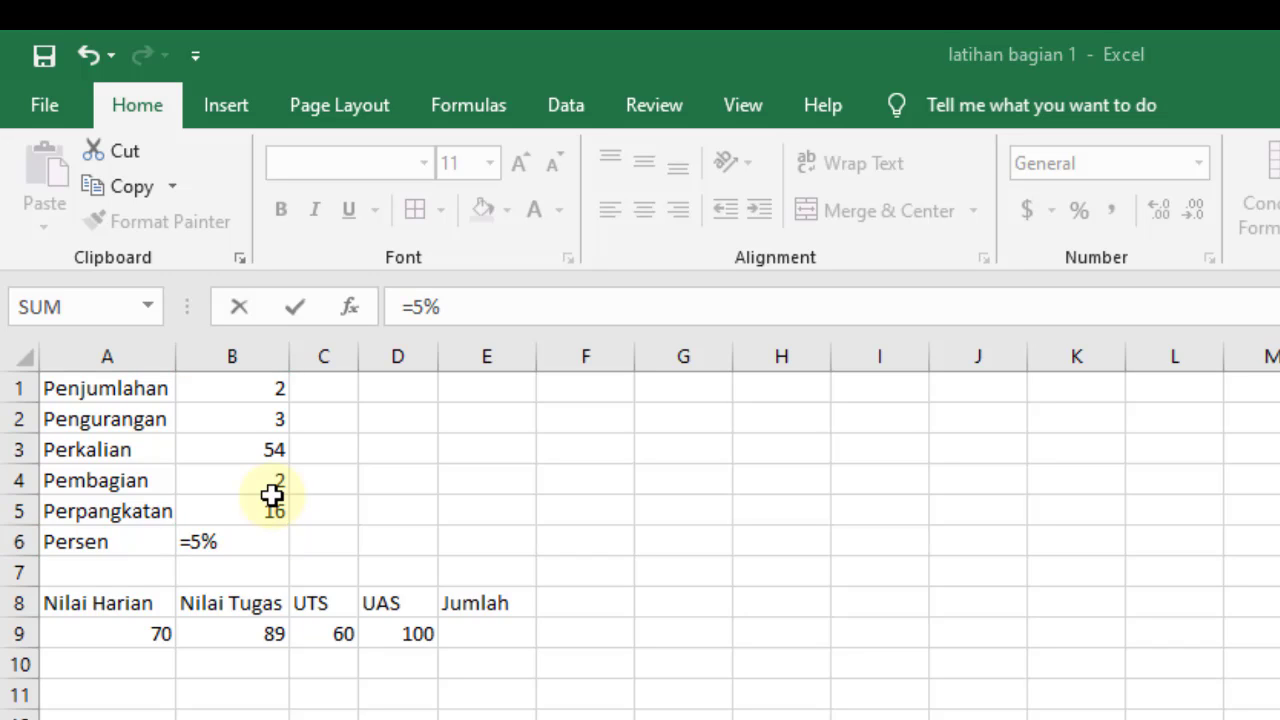
{"action": "left_click", "coordinate": [249, 531]}
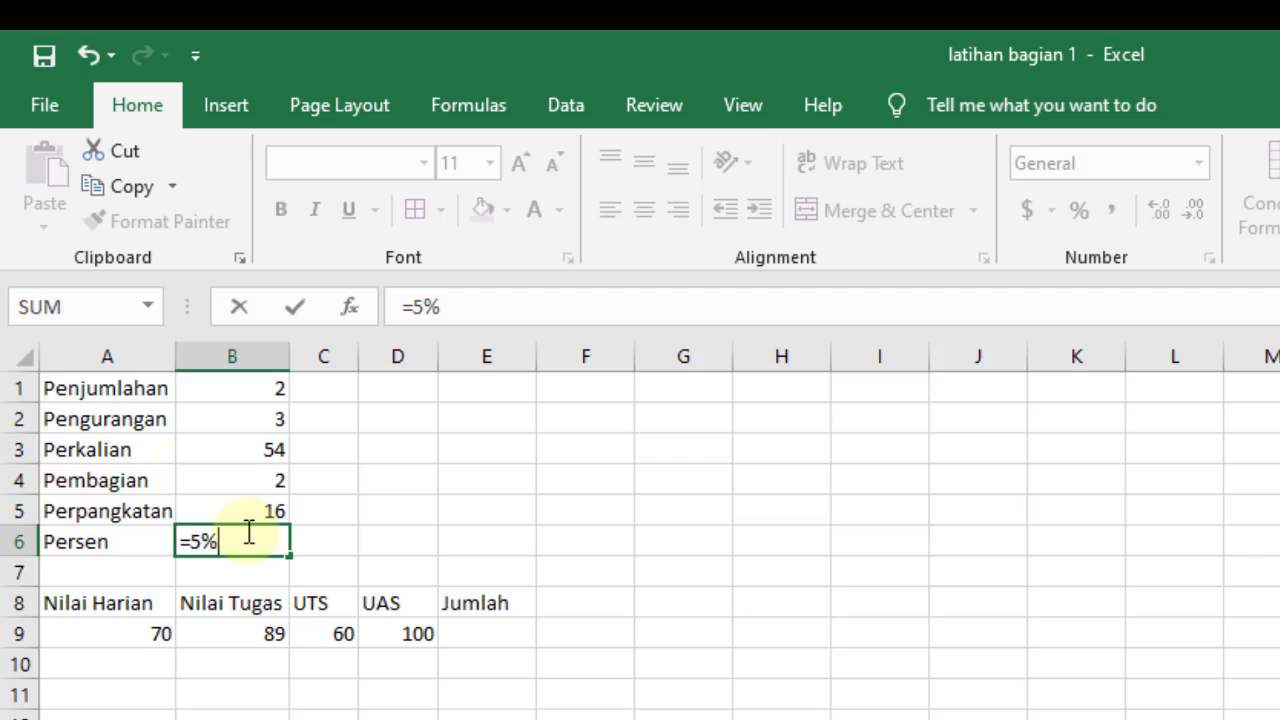
{"action": "key", "text": "Return"}
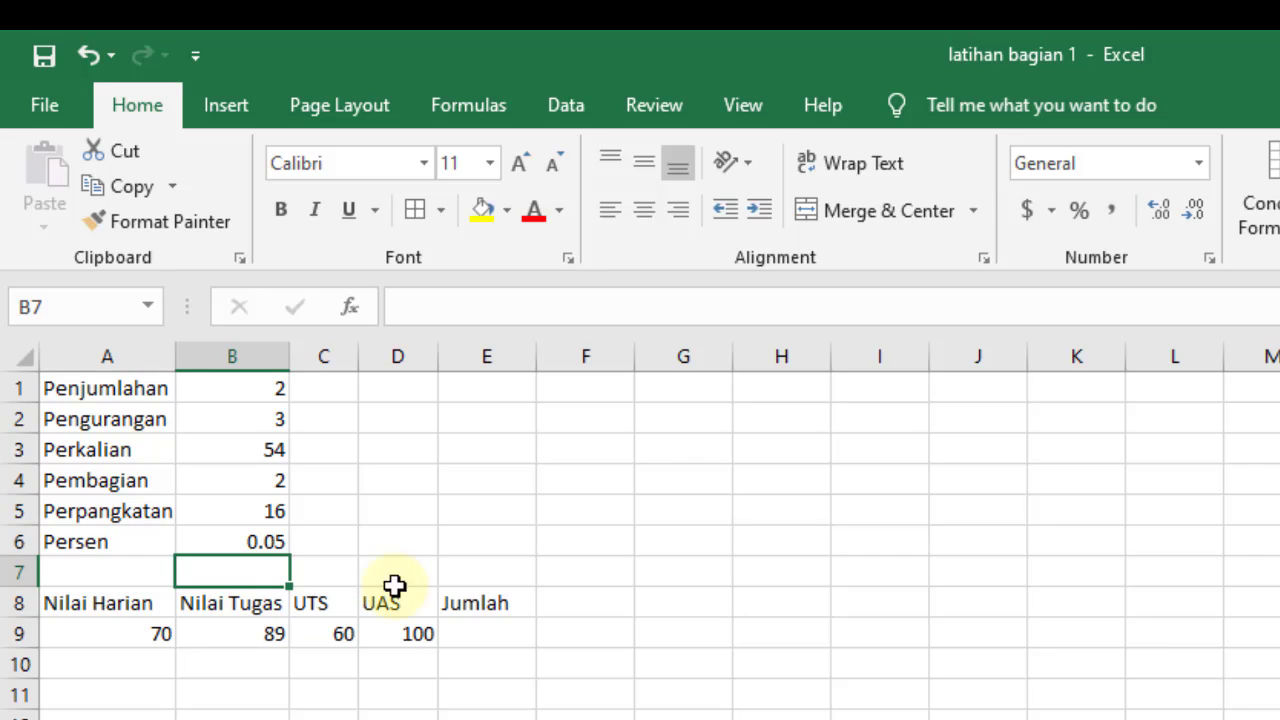
- Build the formula =A9+B9+C9 in E9 under Jumlah, using cell references to the scores
{"action": "left_click", "coordinate": [491, 633]}
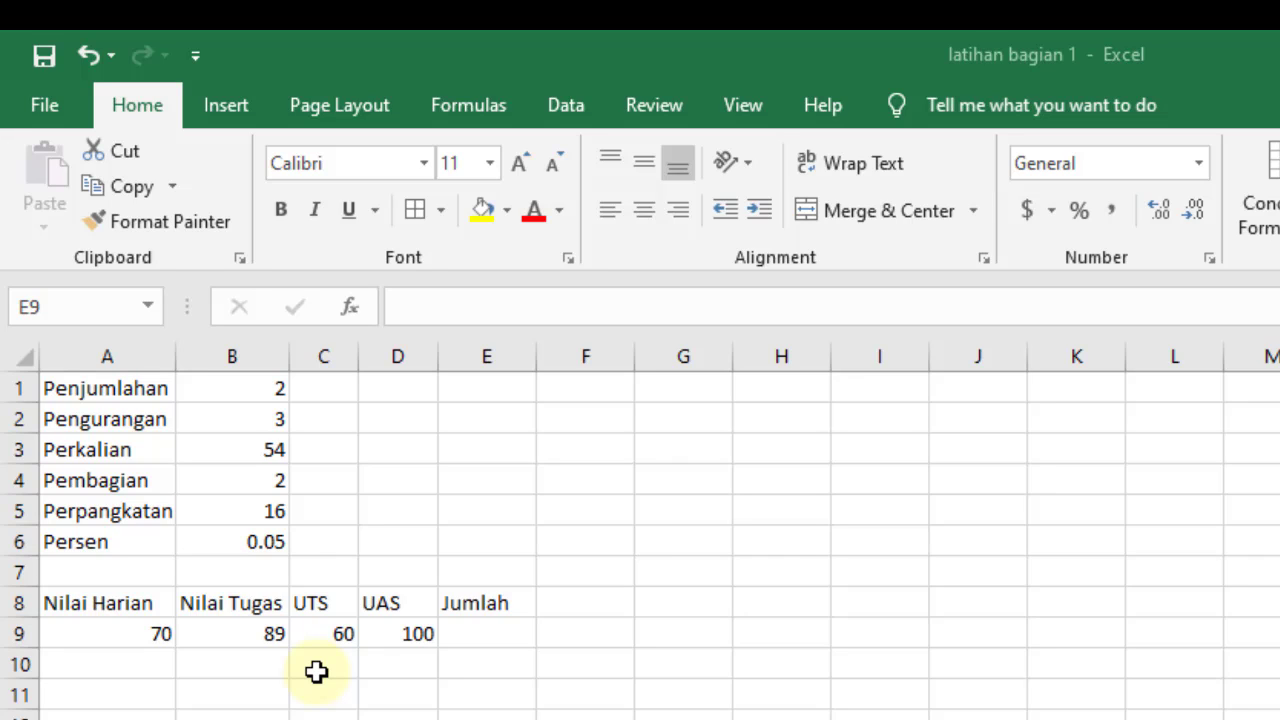
{"action": "left_click", "coordinate": [479, 630]}
{"action": "type", "text": "="}
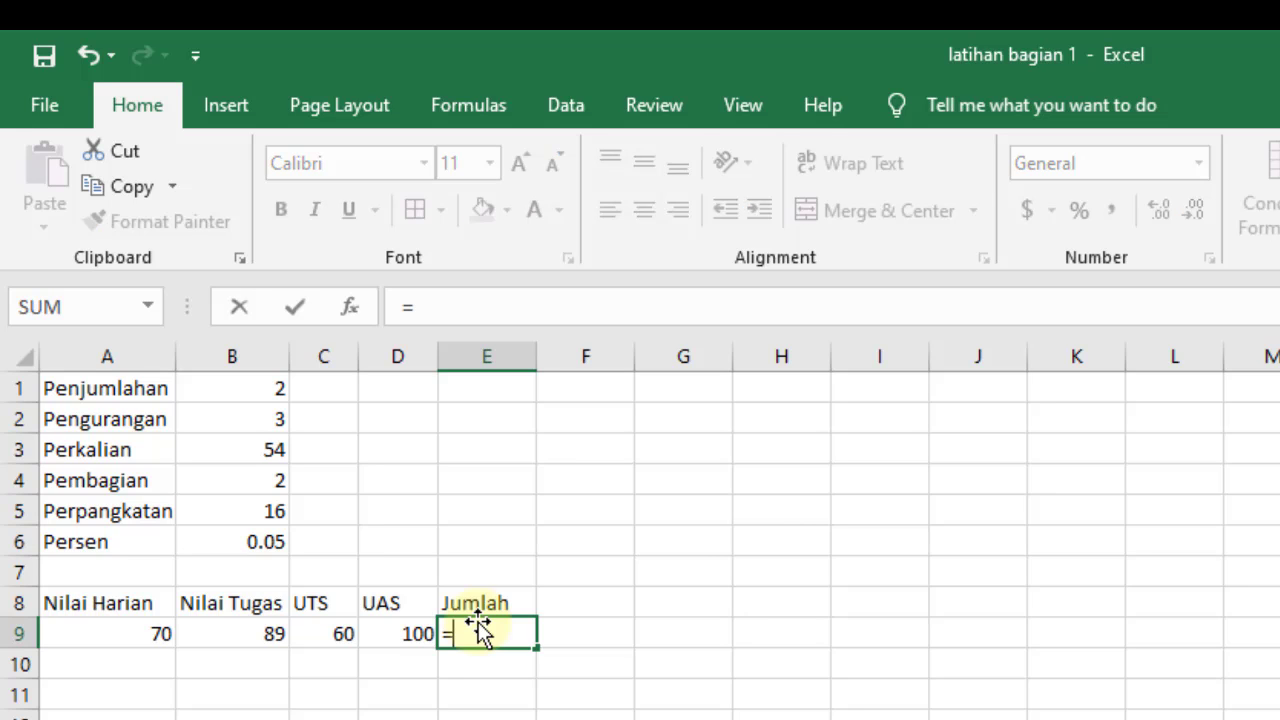
{"action": "left_click", "coordinate": [141, 637]}
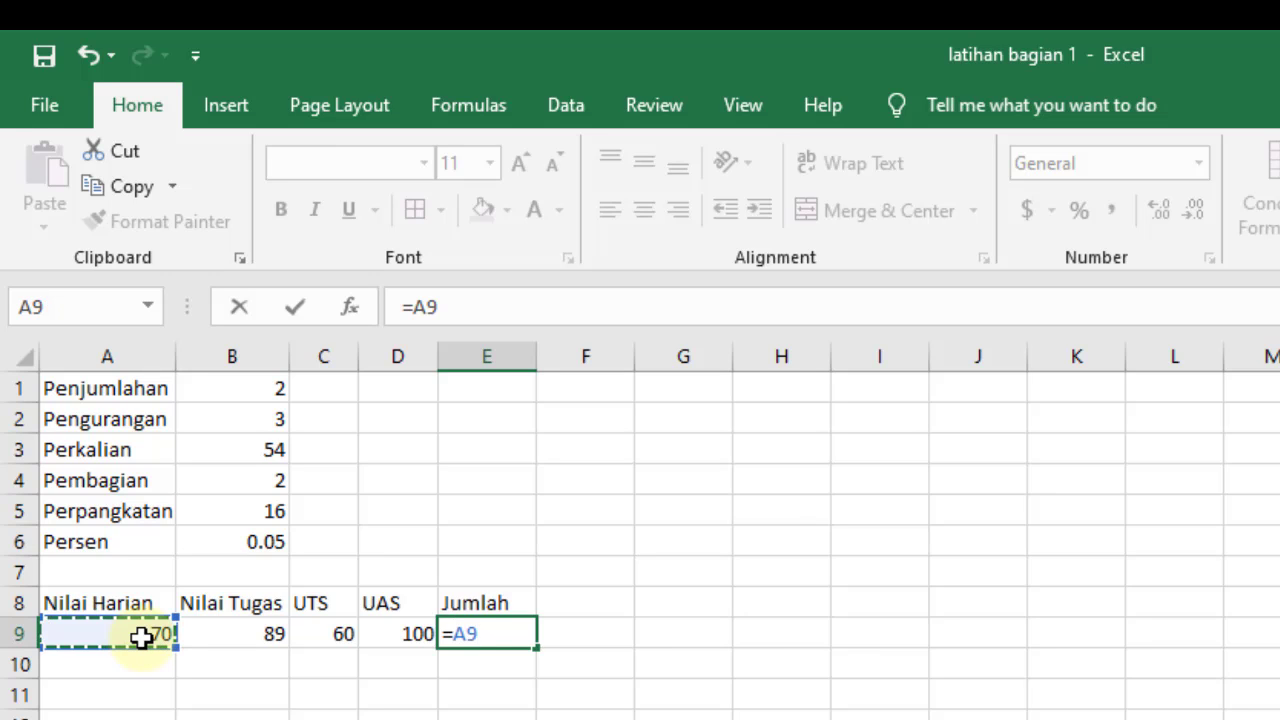
{"action": "type", "text": "+"}
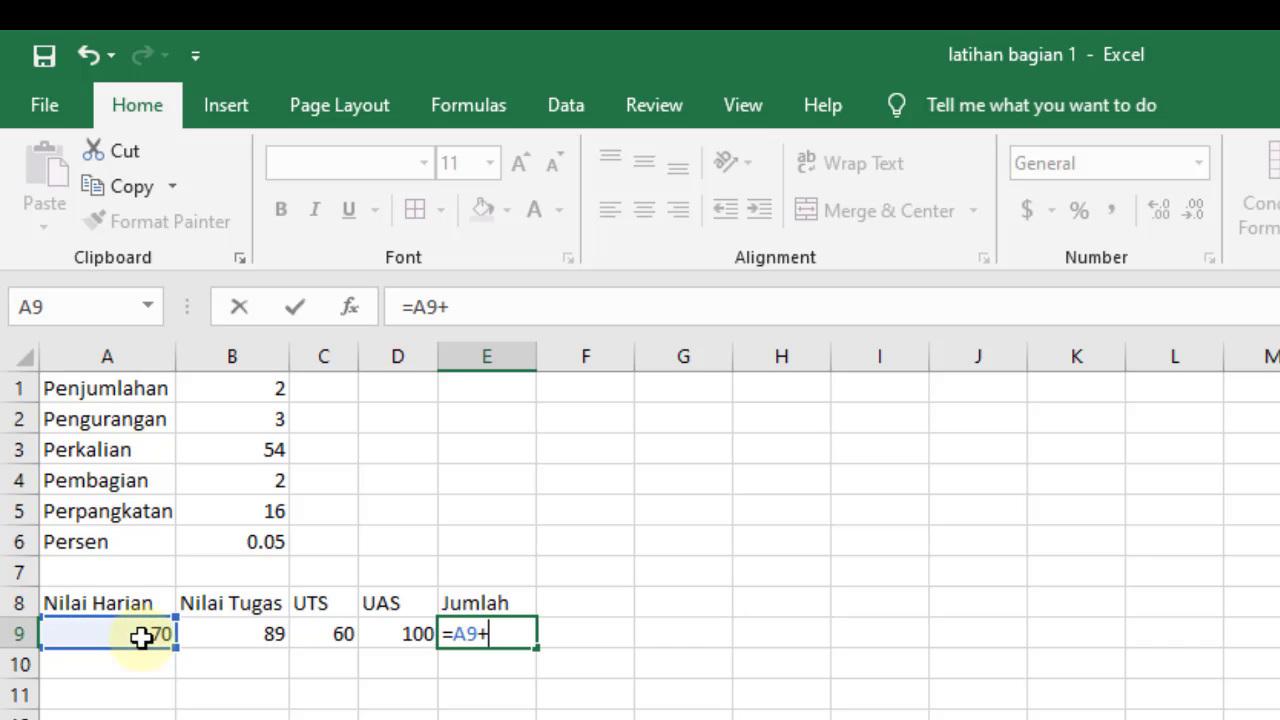
{"action": "left_click", "coordinate": [229, 637]}
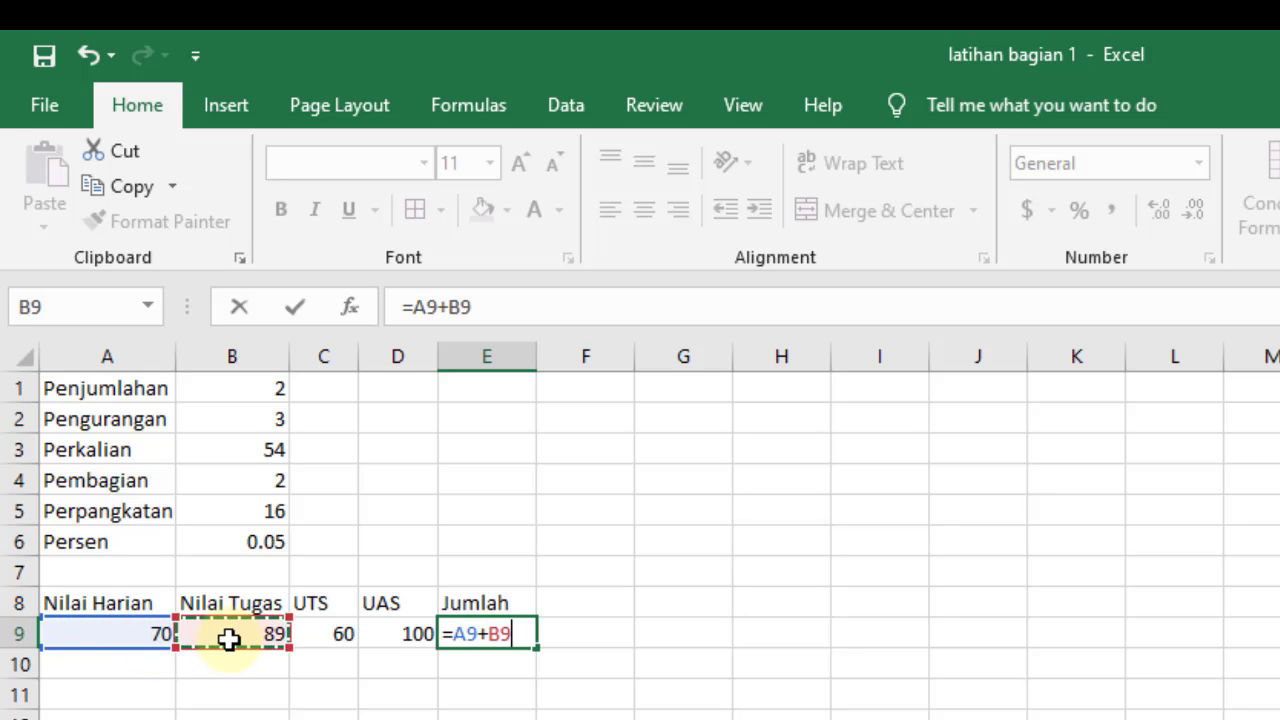
{"action": "type", "text": "+"}
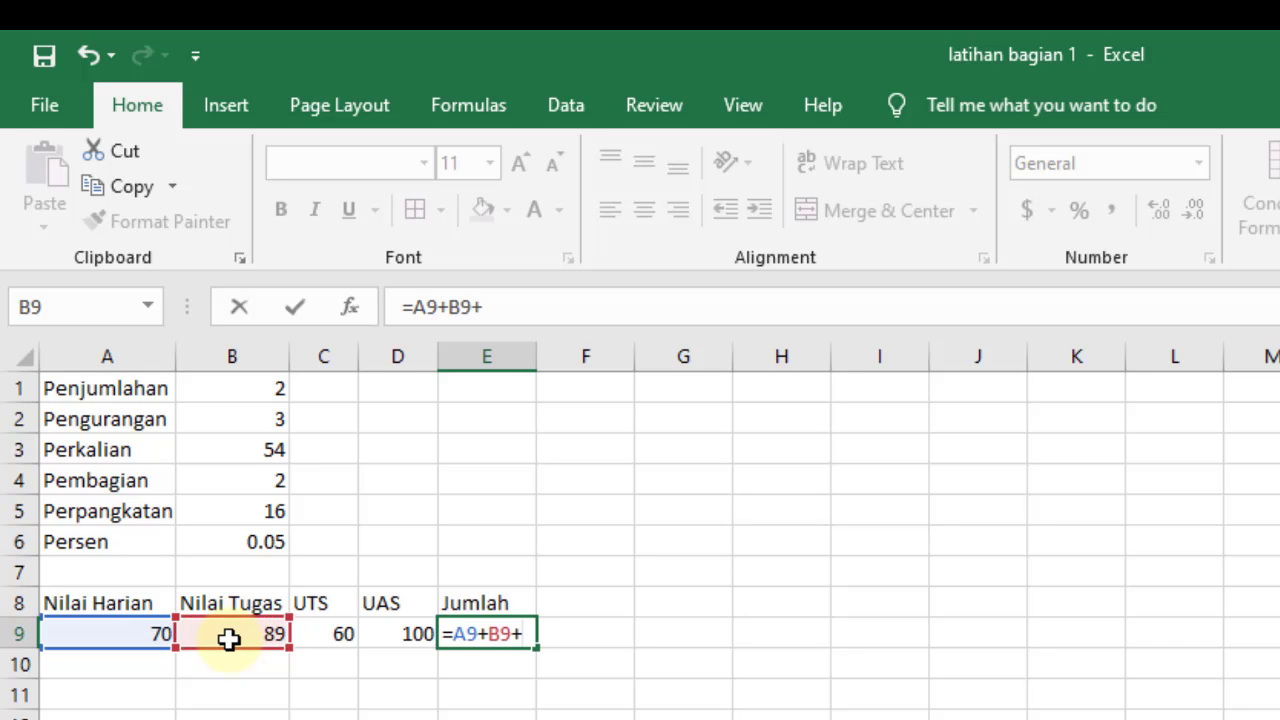
{"action": "left_click", "coordinate": [318, 640]}
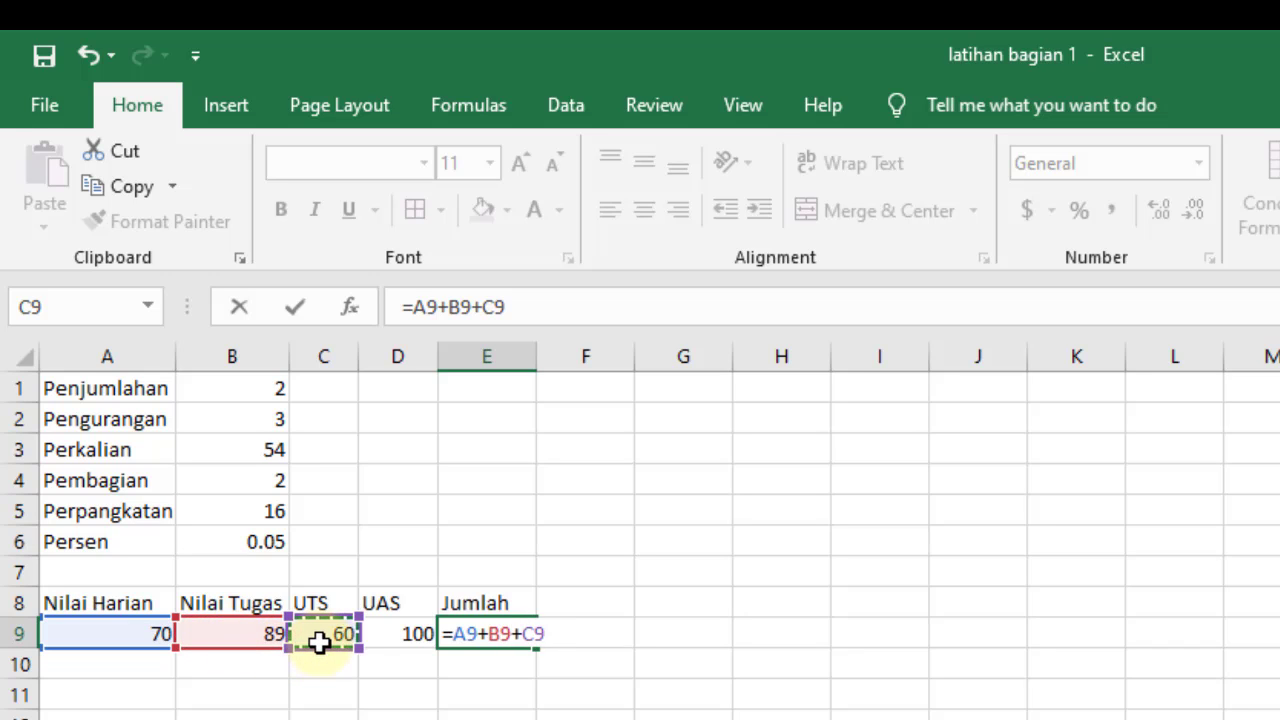
{"action": "key", "text": "Return"}
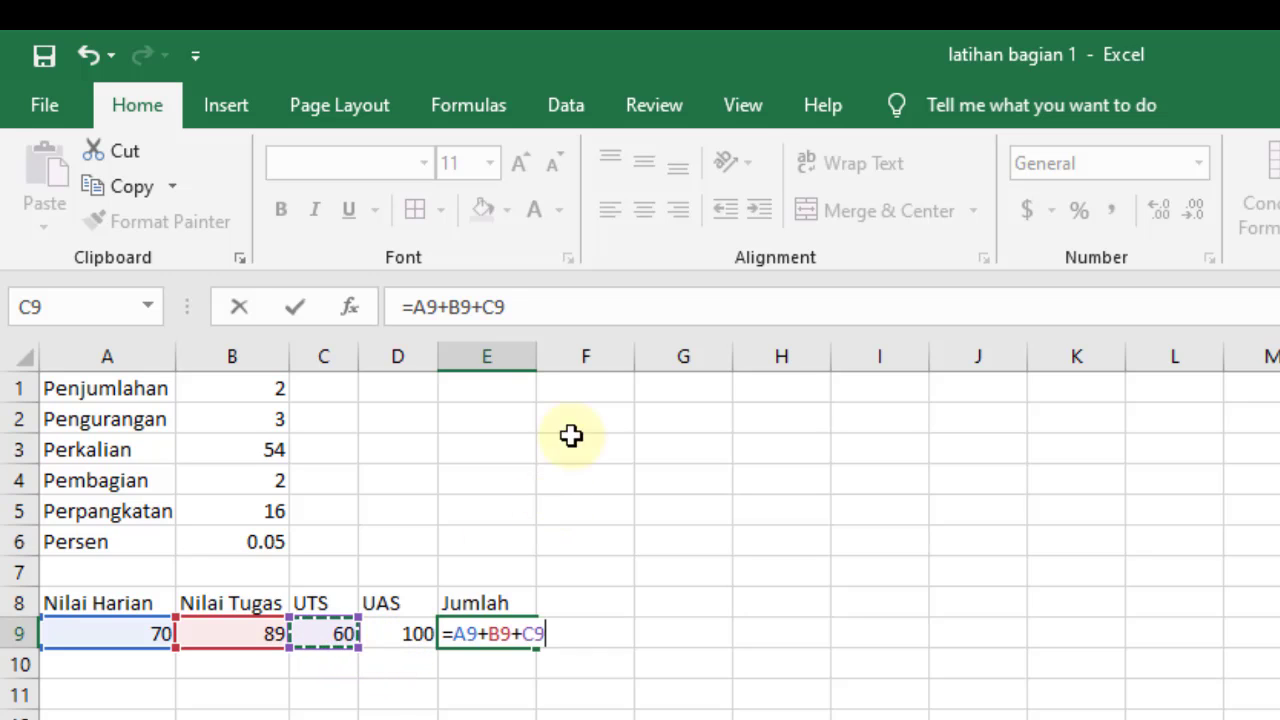
- Extend the Jumlah formula in E9 with the UAS score so it reads =A9+B9+C9+D9
{"action": "left_click", "coordinate": [538, 300]}
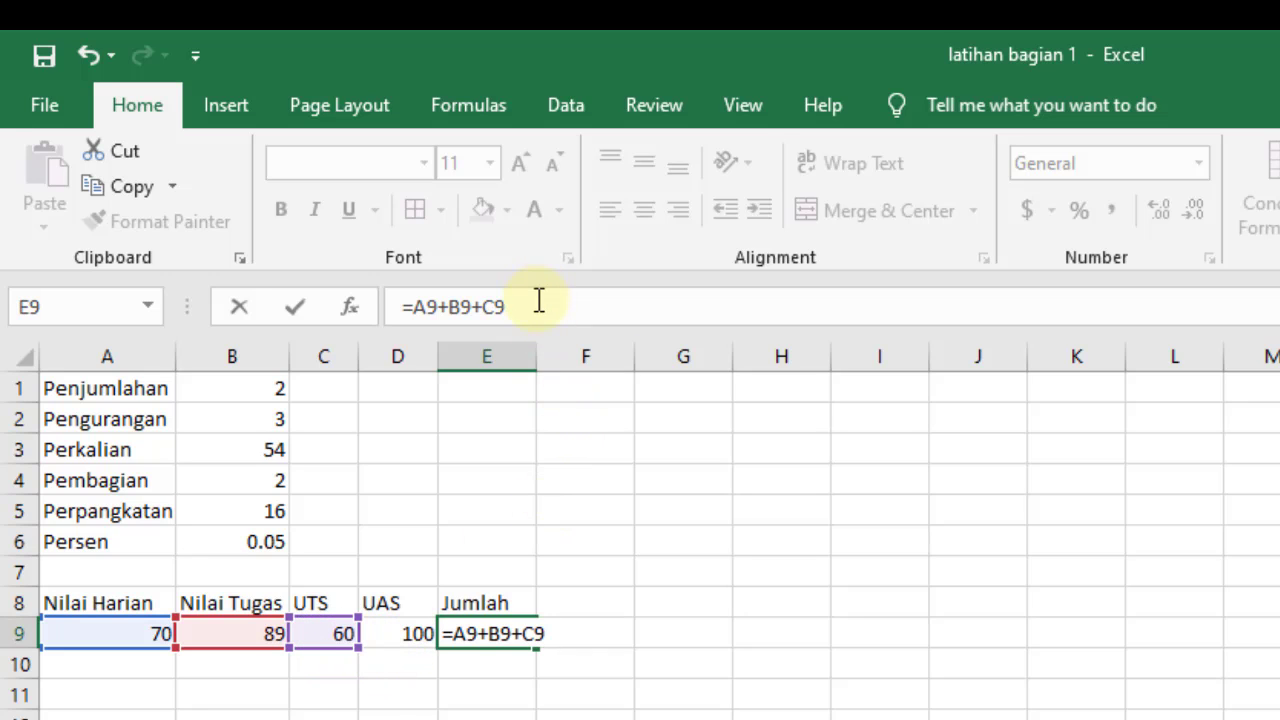
{"action": "type", "text": "+"}
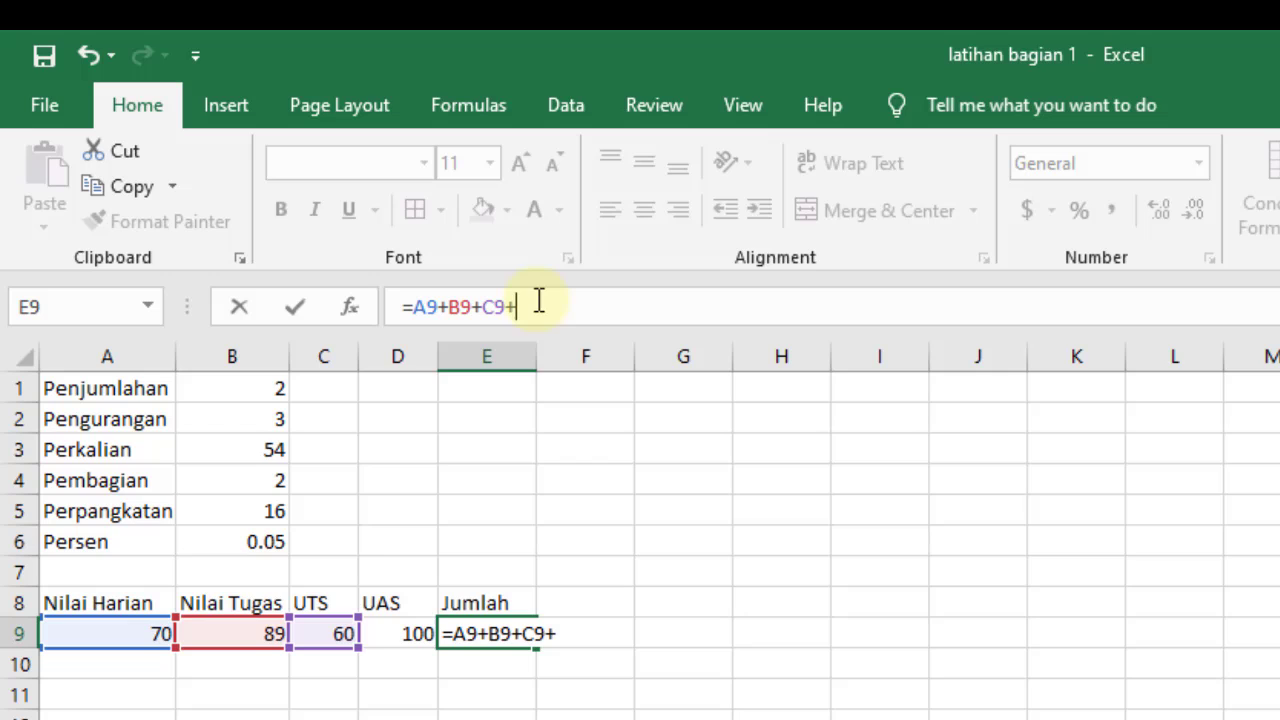
{"action": "left_click", "coordinate": [398, 631]}
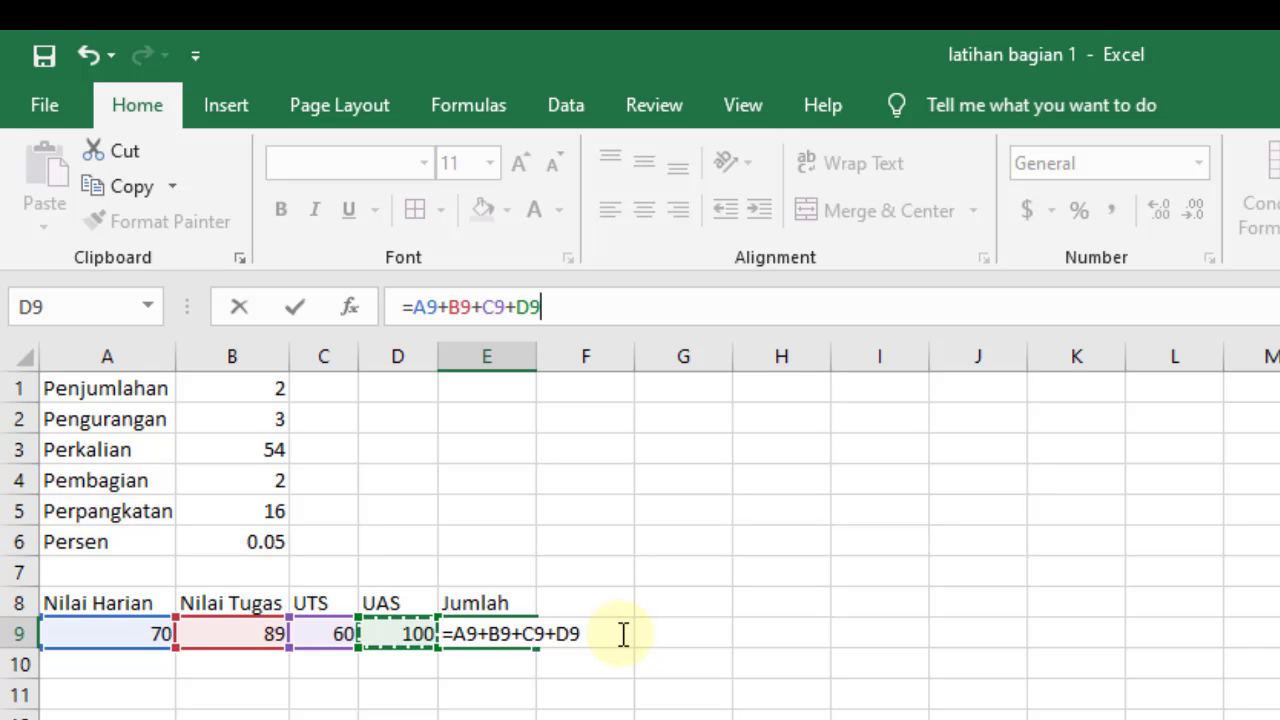
{"action": "key", "text": "Return"}
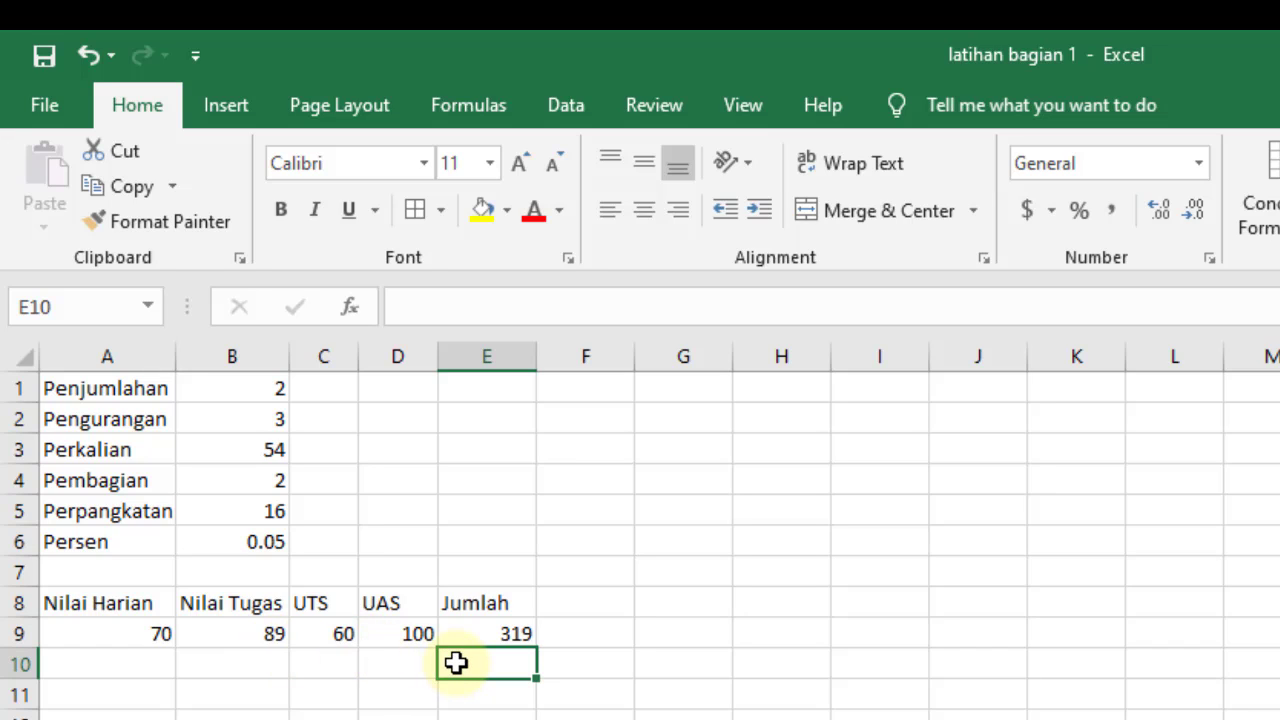
- Multiply Panjang by Lebar with =A2*B2 in C2 of the relative-address table and fill the formula down to C6
{"action": "key", "text": "F10"}
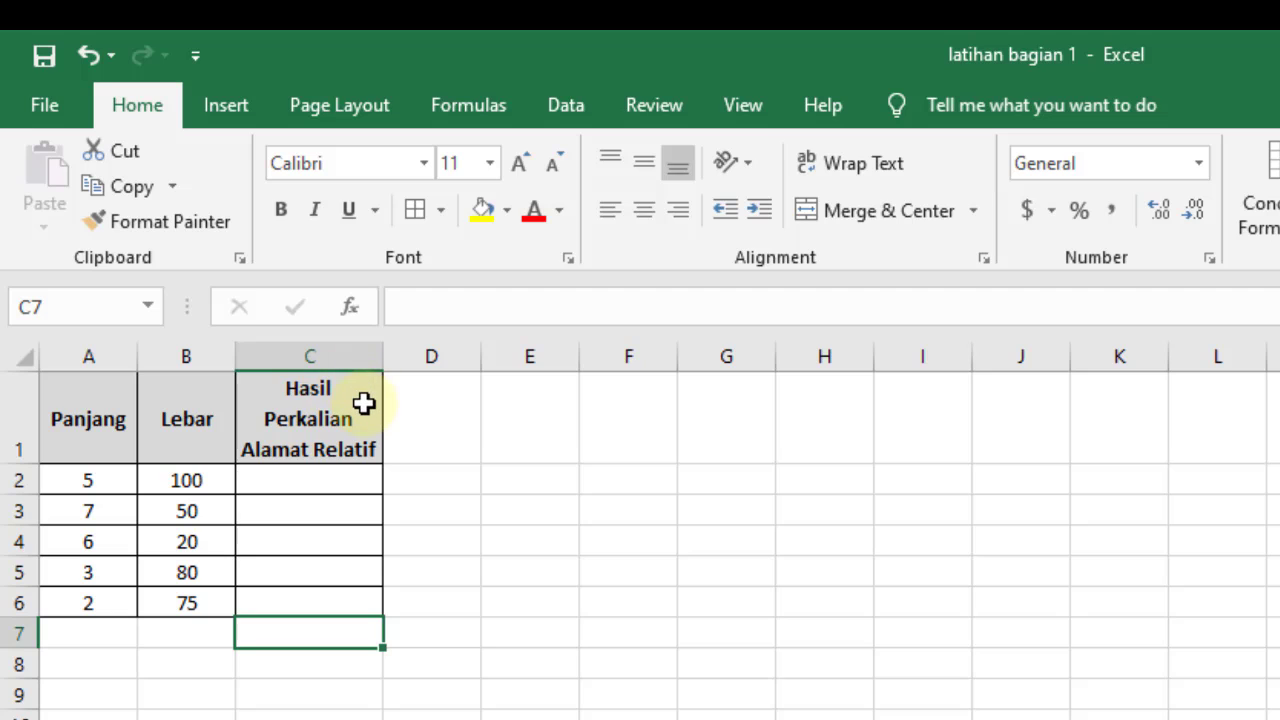
{"action": "left_click", "coordinate": [276, 488]}
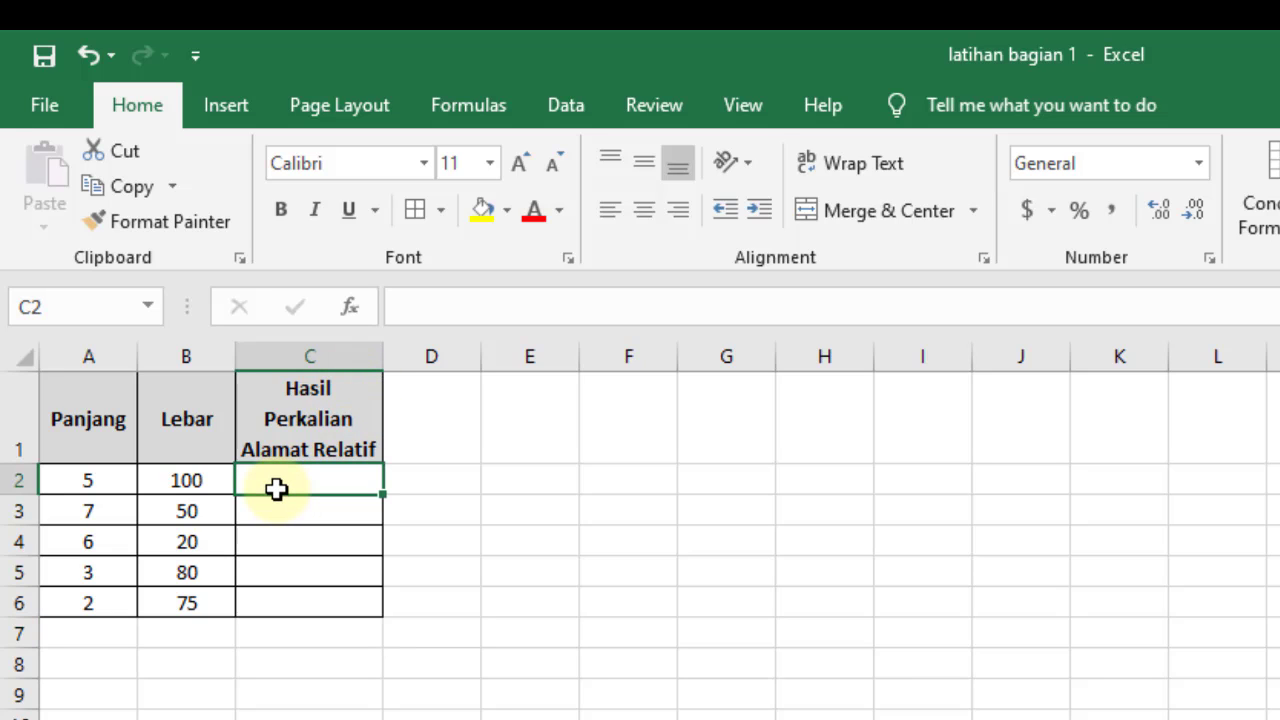
{"action": "type", "text": "="}
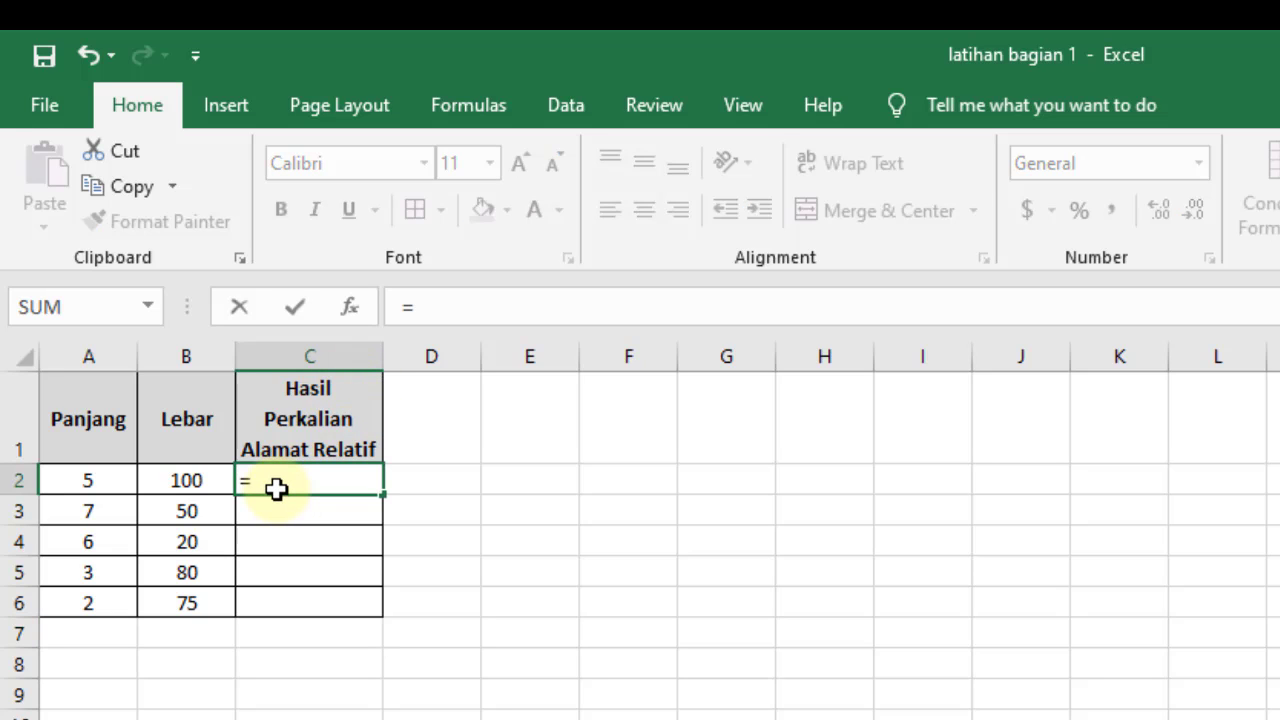
{"action": "left_click", "coordinate": [83, 481]}
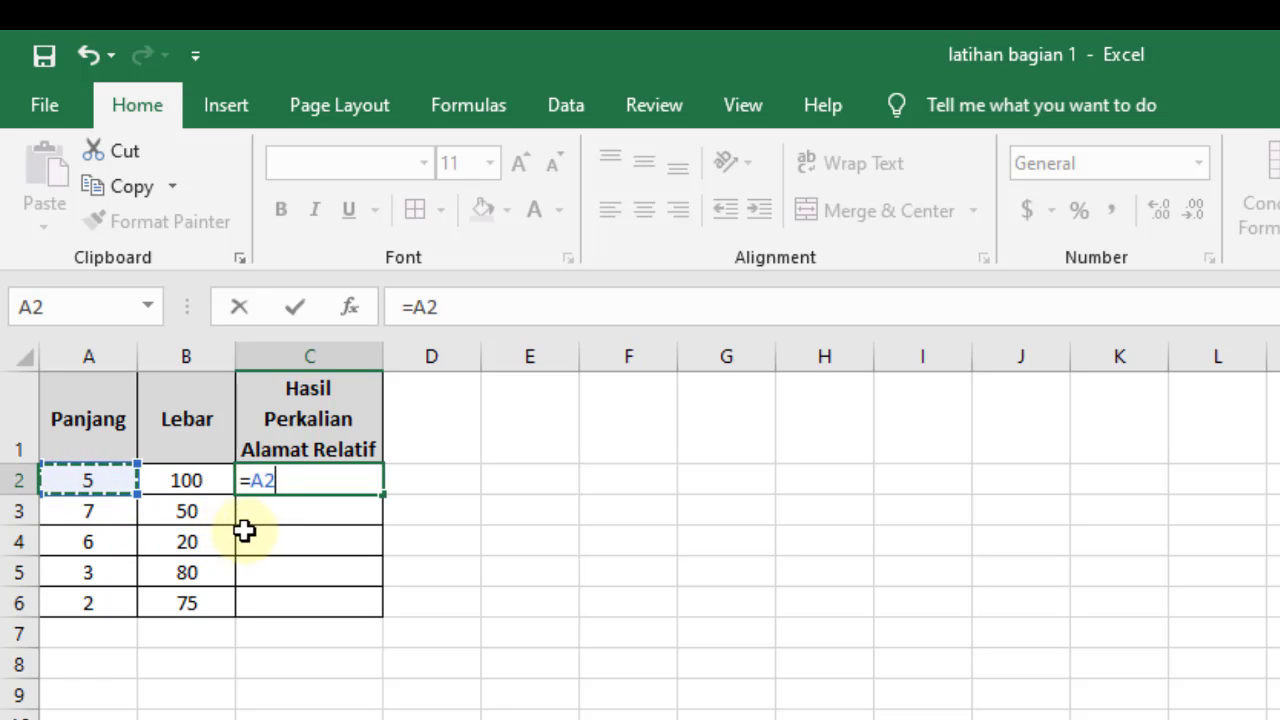
{"action": "type", "text": "*"}
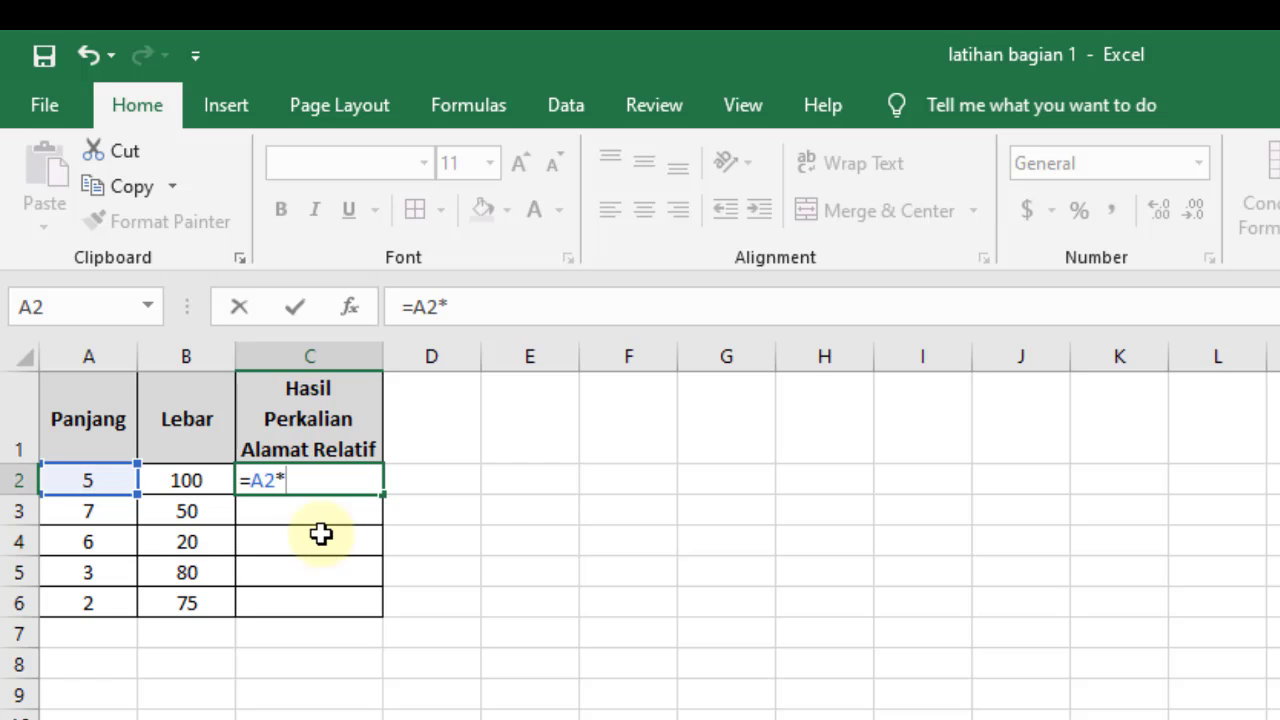
{"action": "left_click", "coordinate": [184, 481]}
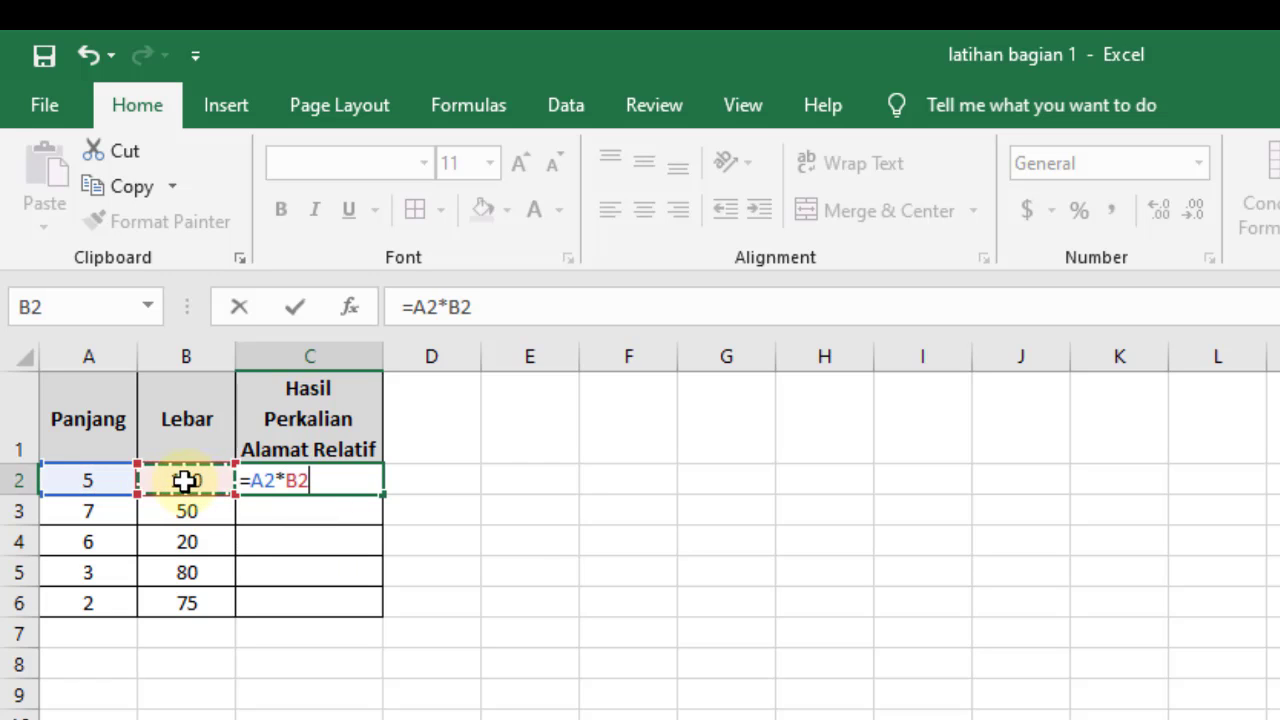
{"action": "key", "text": "Return"}
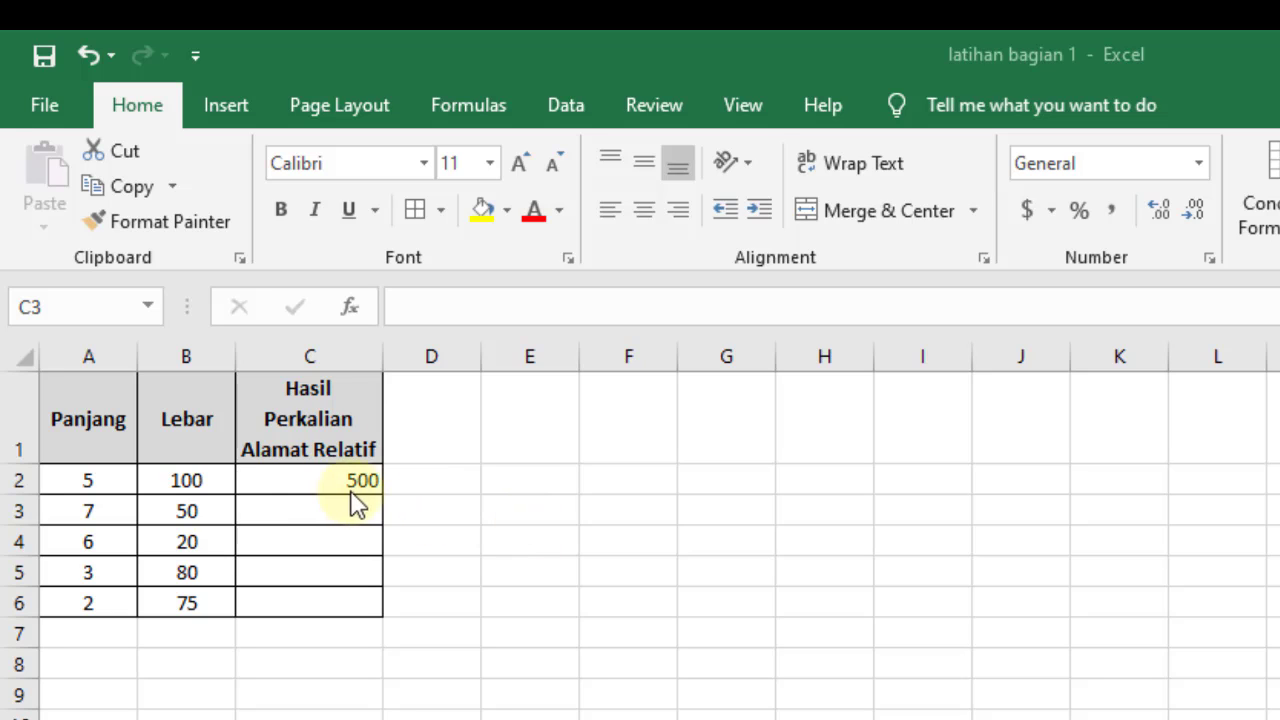
{"action": "left_click", "coordinate": [303, 479]}
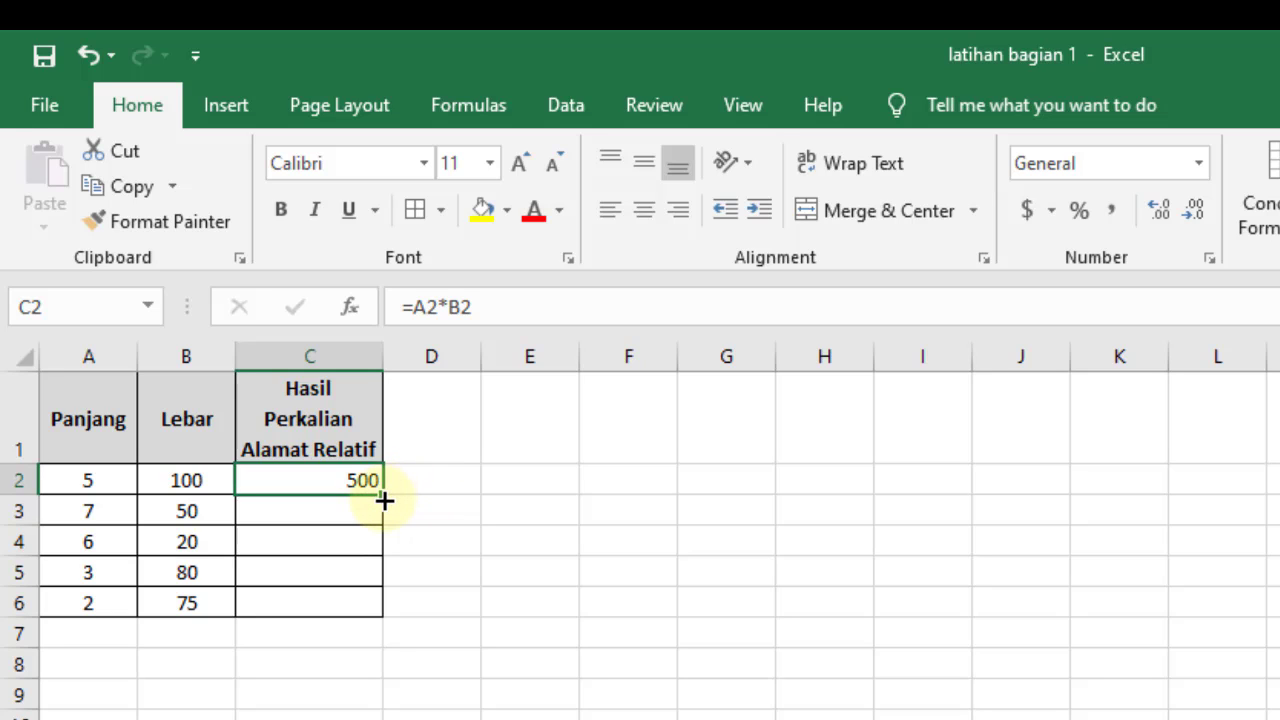
{"action": "left_click_drag", "start_coordinate": [385, 500], "coordinate": [382, 612]}
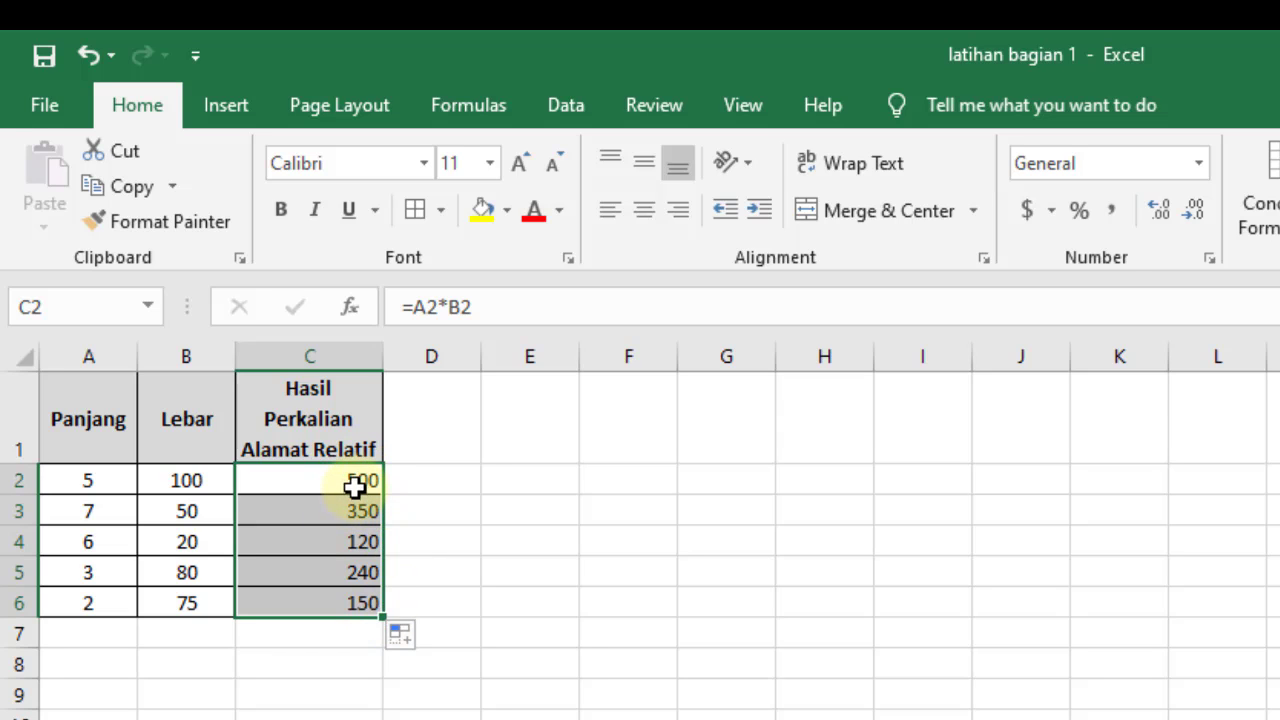
- Examine the formulas in C2, C3 and C6 to see how the relative references shift from row to row
{"action": "left_click", "coordinate": [355, 483]}
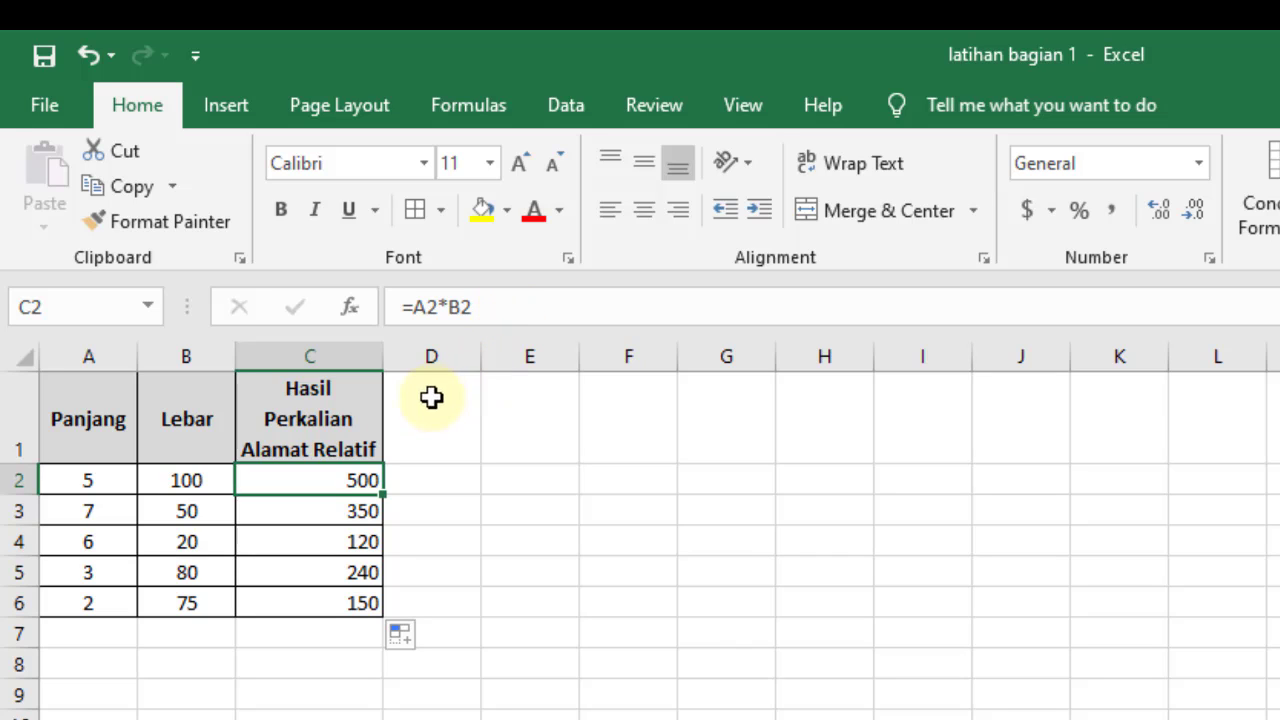
{"action": "left_click", "coordinate": [331, 508]}
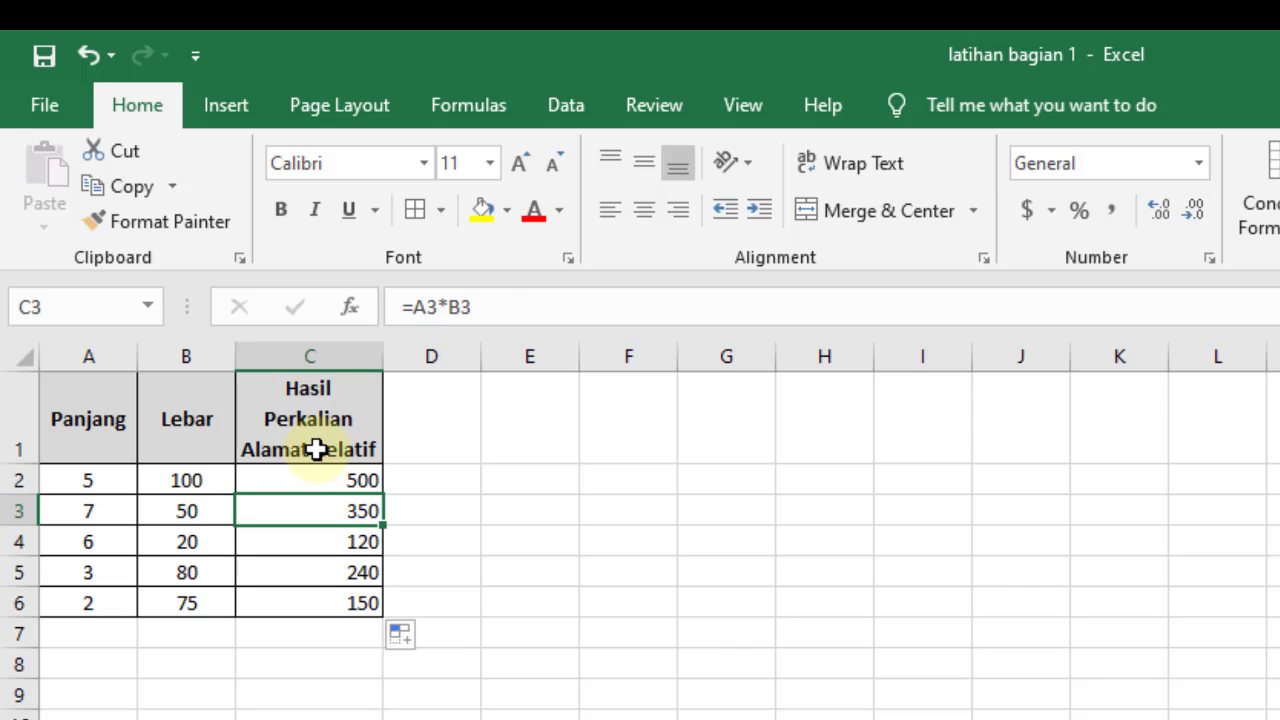
{"action": "left_click", "coordinate": [462, 306]}
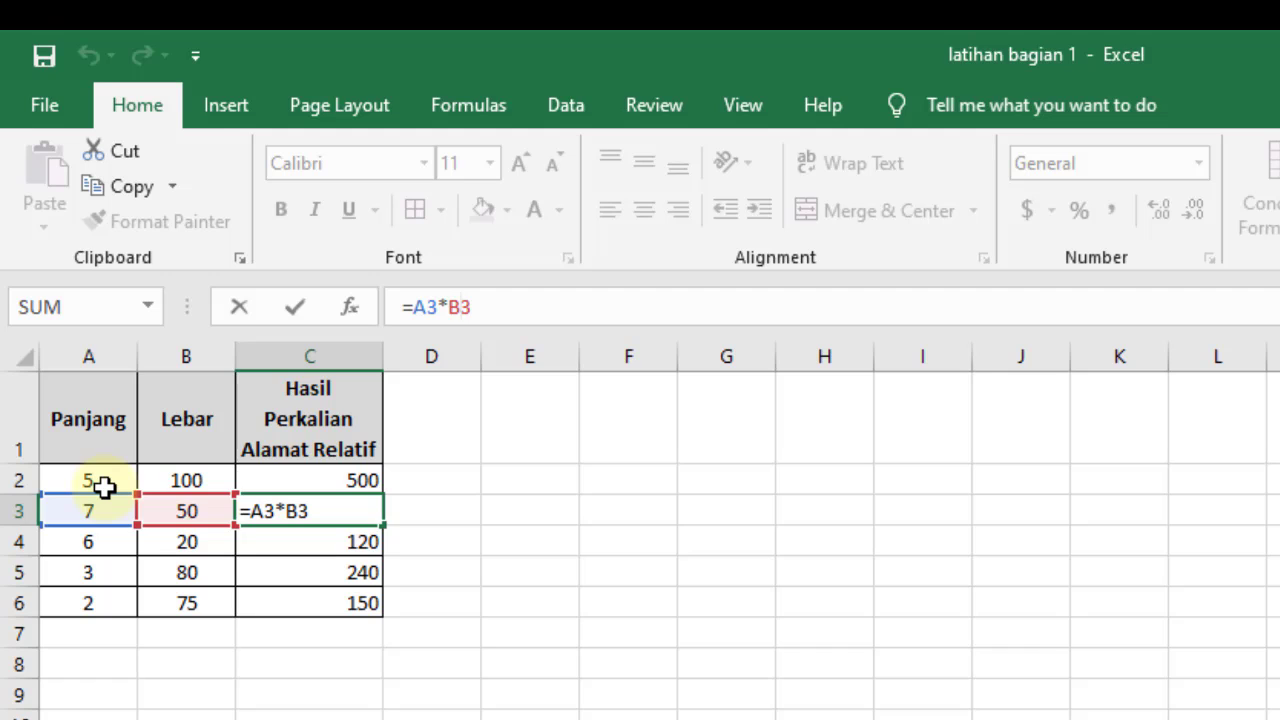
{"action": "key", "text": "alt+Tab"}
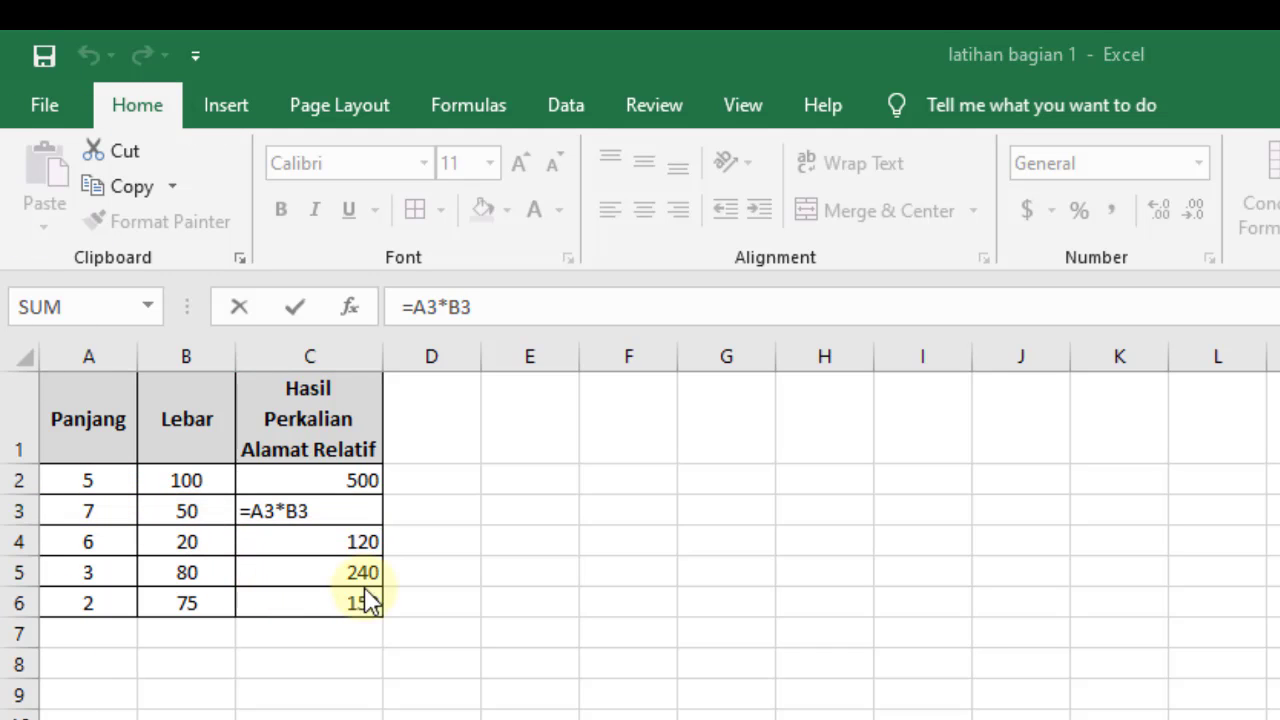
{"action": "key", "text": "alt+Tab"}
{"action": "left_click", "coordinate": [409, 592]}
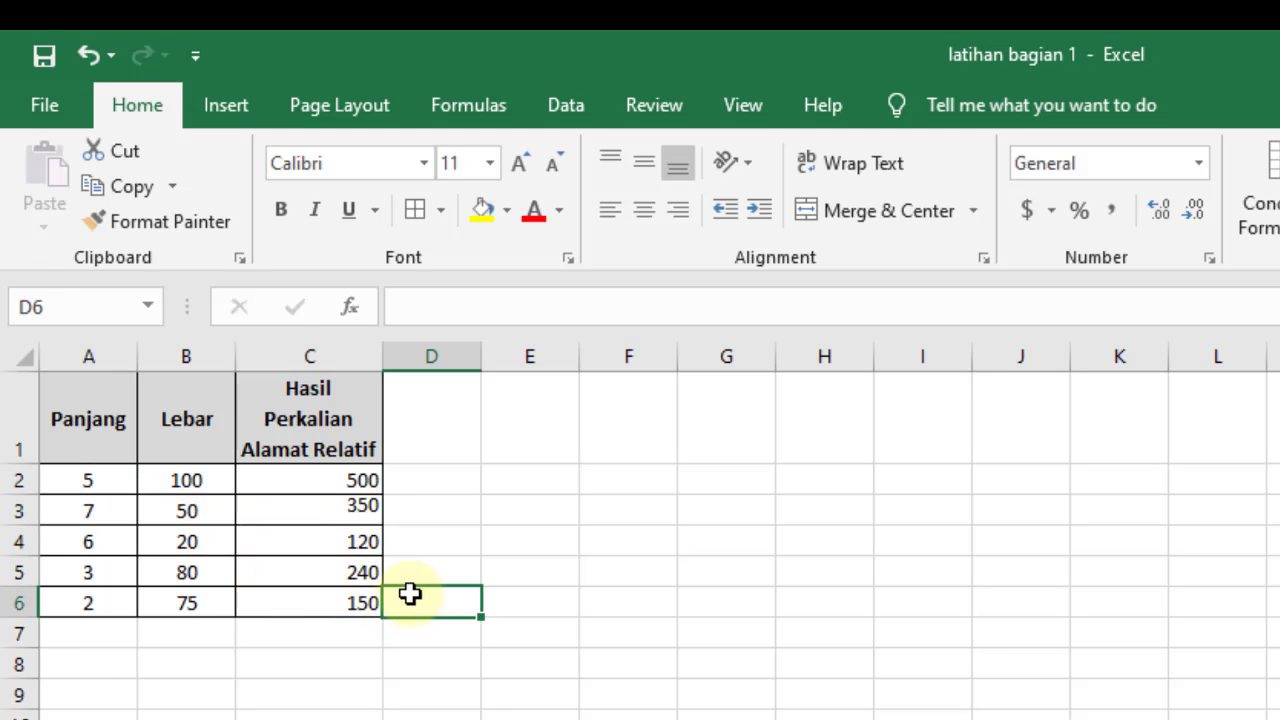
{"action": "left_click", "coordinate": [349, 606]}
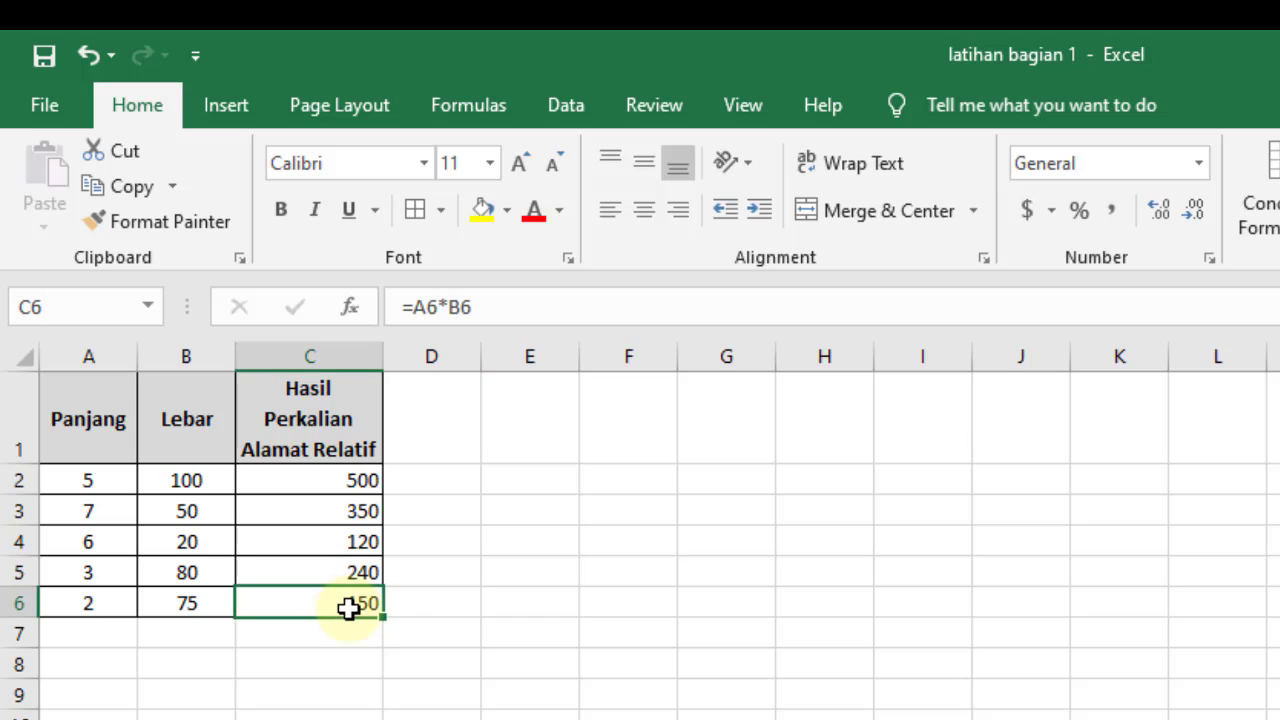
{"action": "left_click", "coordinate": [453, 307]}
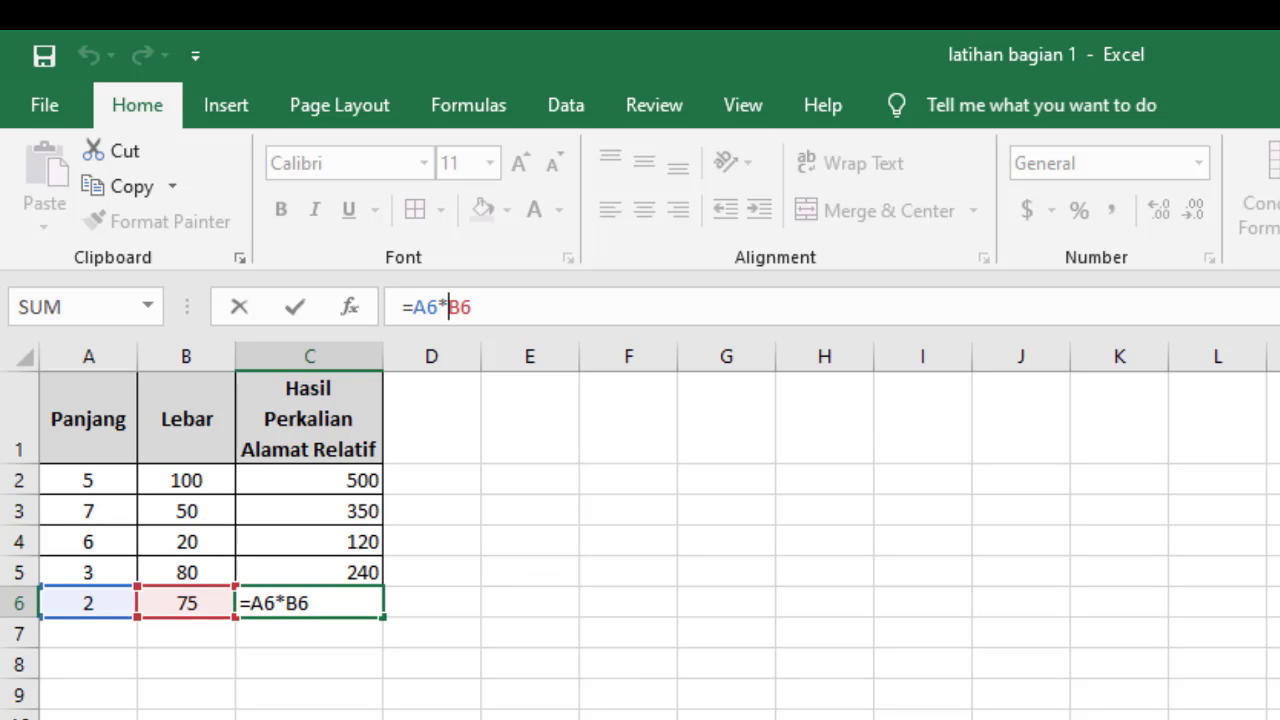
{"action": "left_click", "coordinate": [632, 719]}
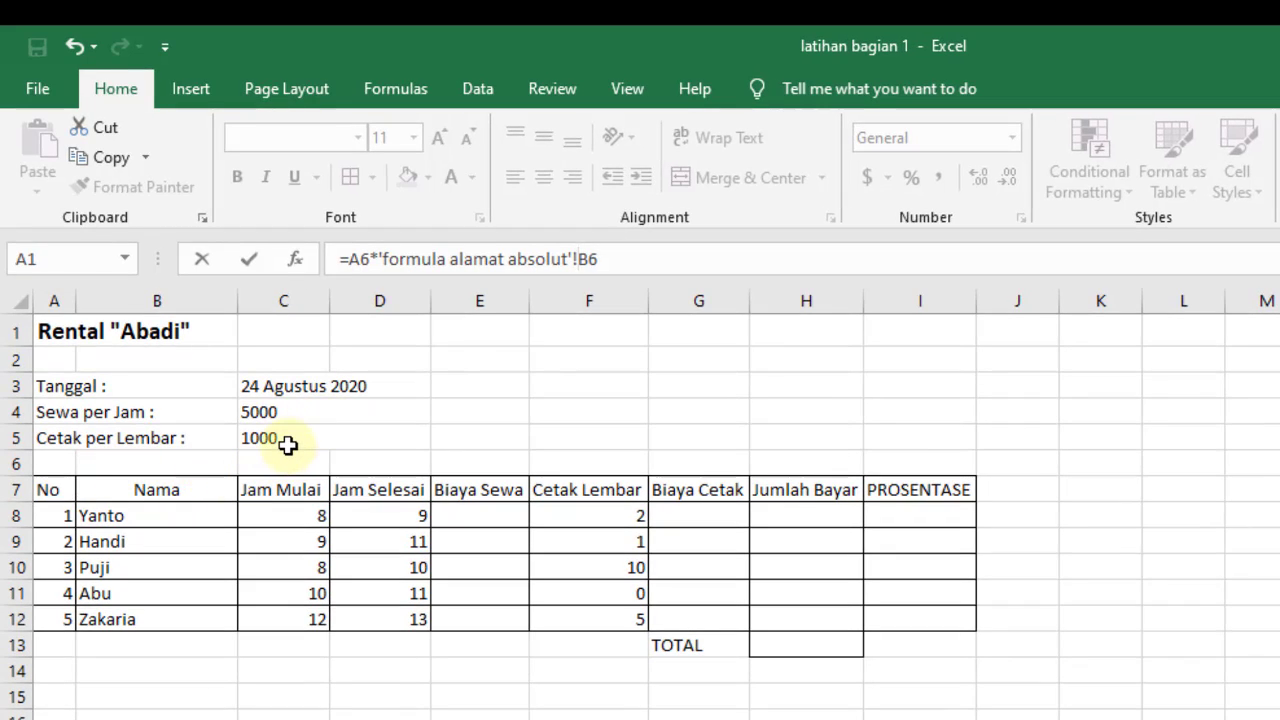
{"action": "left_click", "coordinate": [264, 520]}
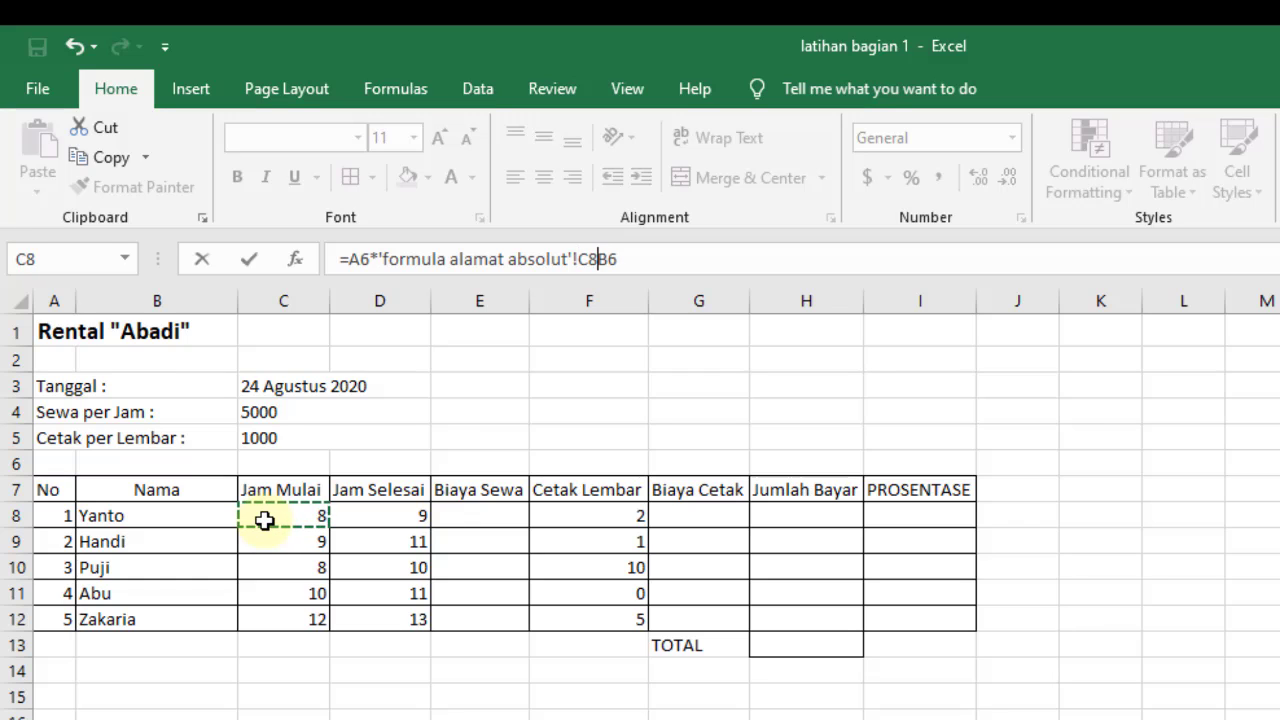
{"action": "key", "text": "ctrl+z"}
{"action": "key", "text": "Return"}
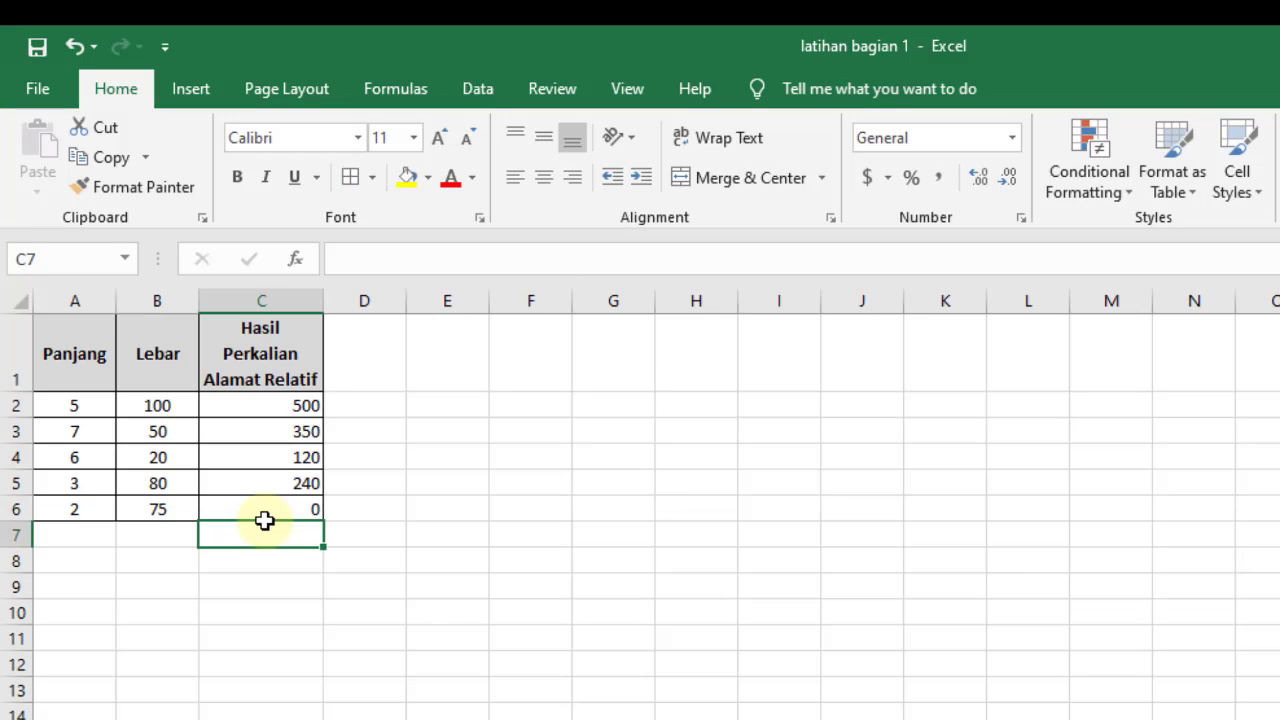
{"action": "key", "text": "ctrl+z"}
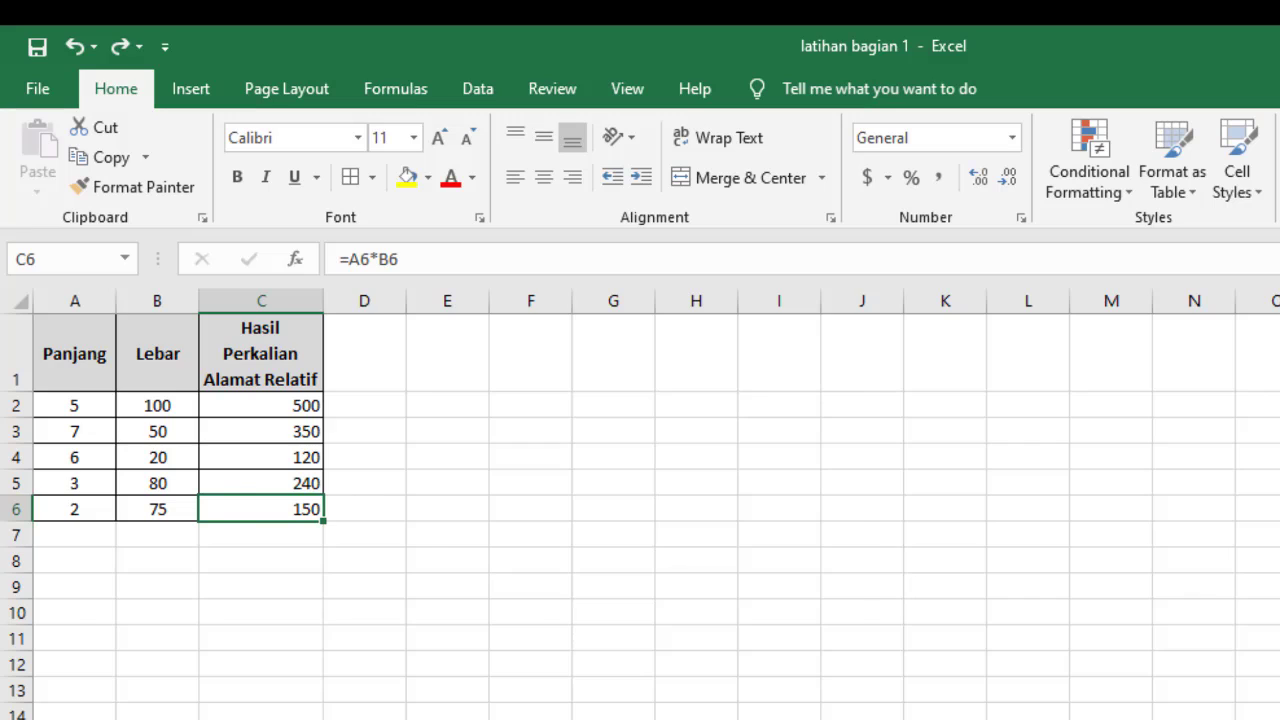
- On the formula alamat absolut sheet, build the Biaya Sewa formula =(D8-C8)*C4 in E8 from the end time, start time and hourly rate
{"action": "key", "text": "ctrl+Page_Down"}
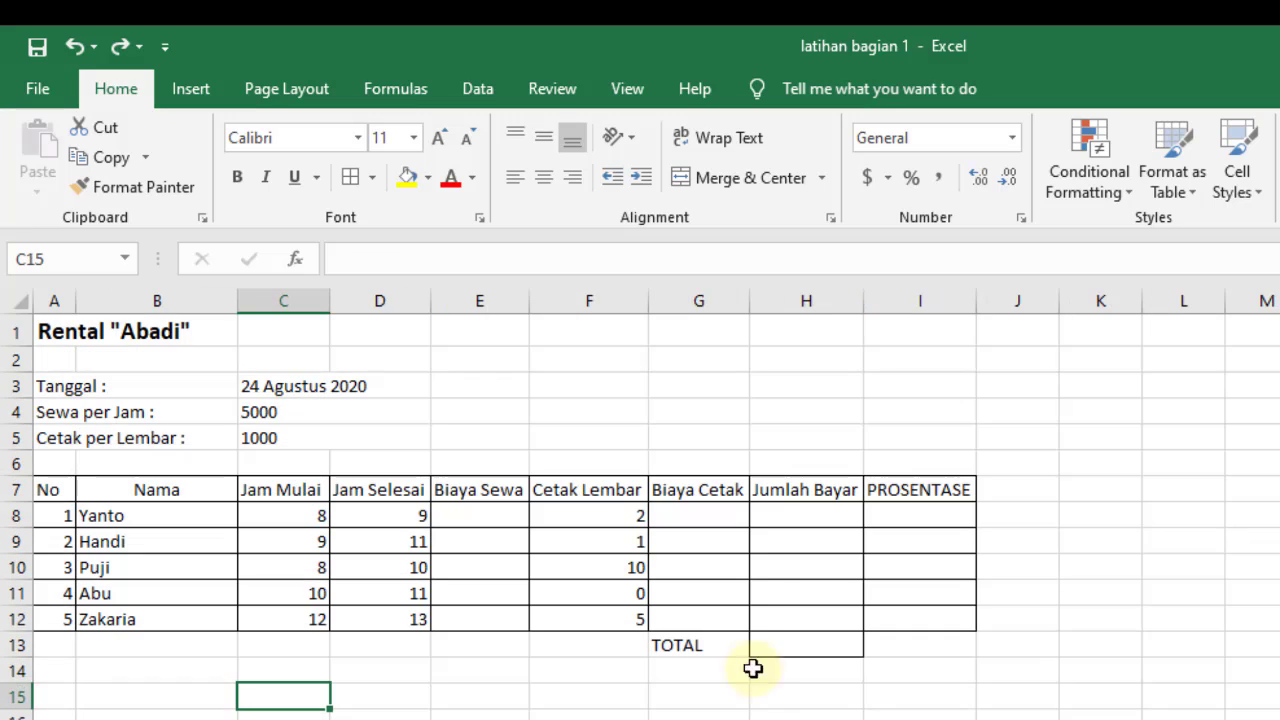
{"action": "left_click", "coordinate": [507, 511]}
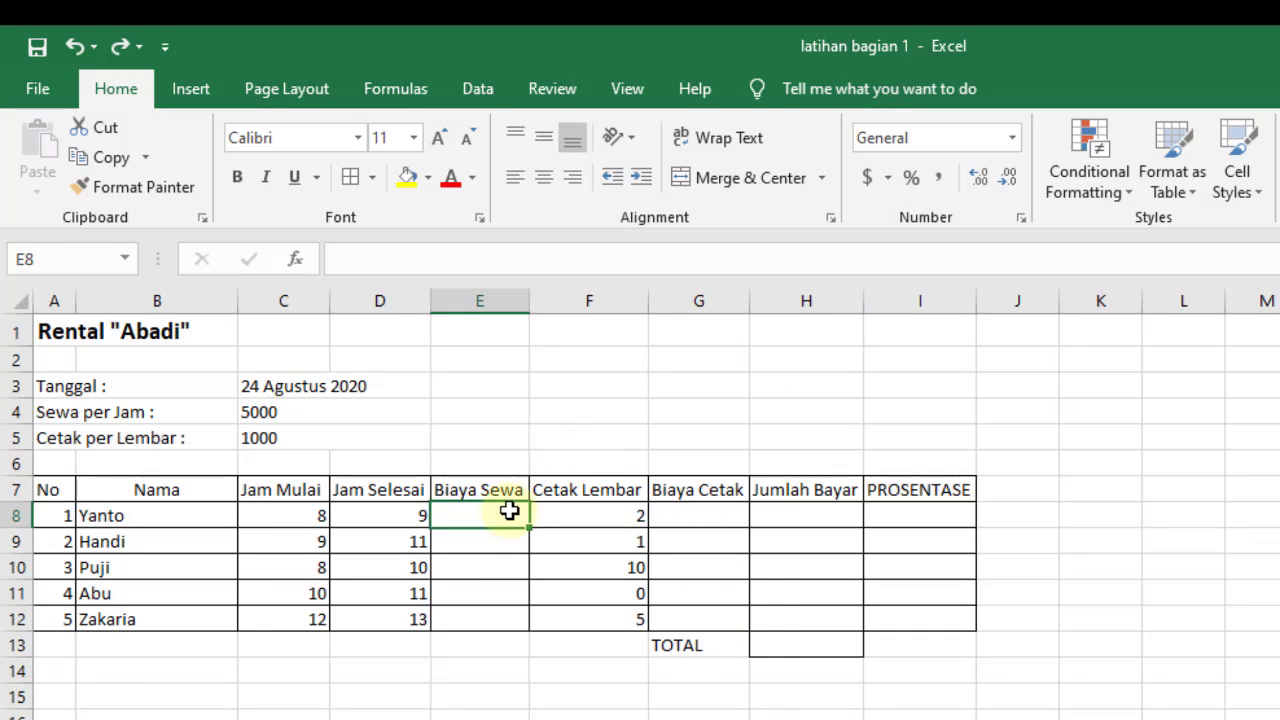
{"action": "type", "text": "="}
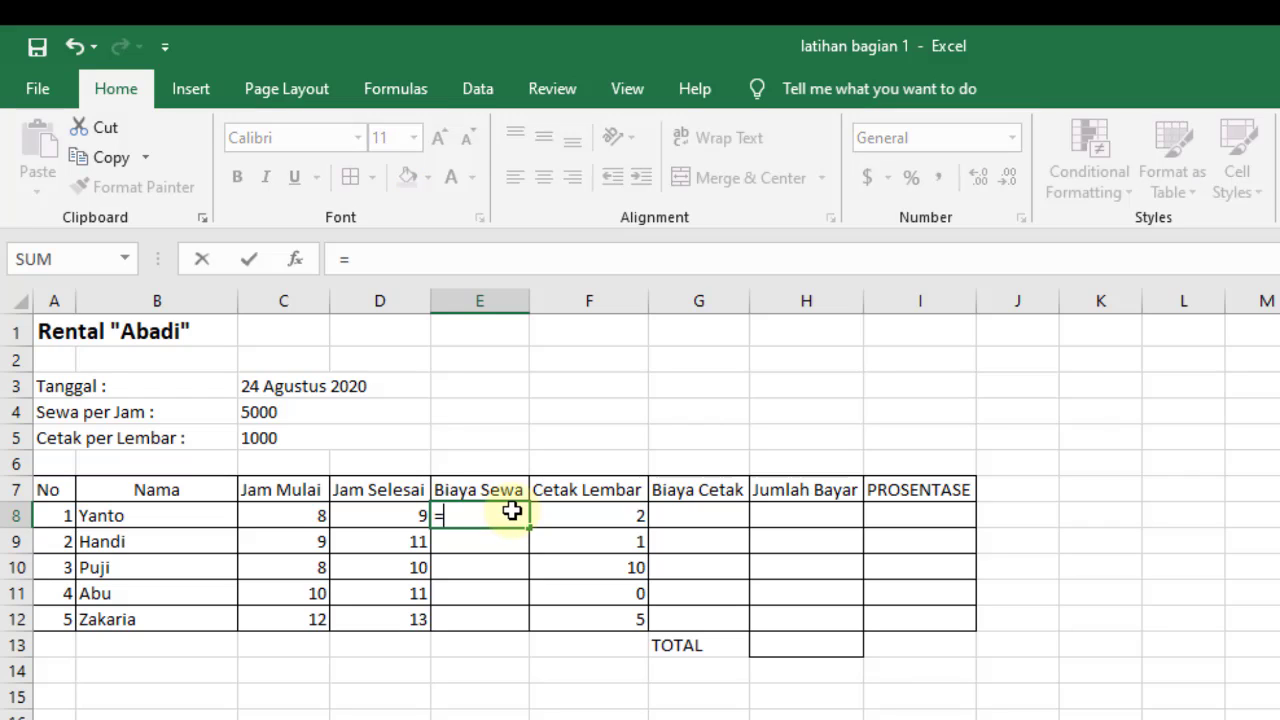
{"action": "type", "text": "/"}
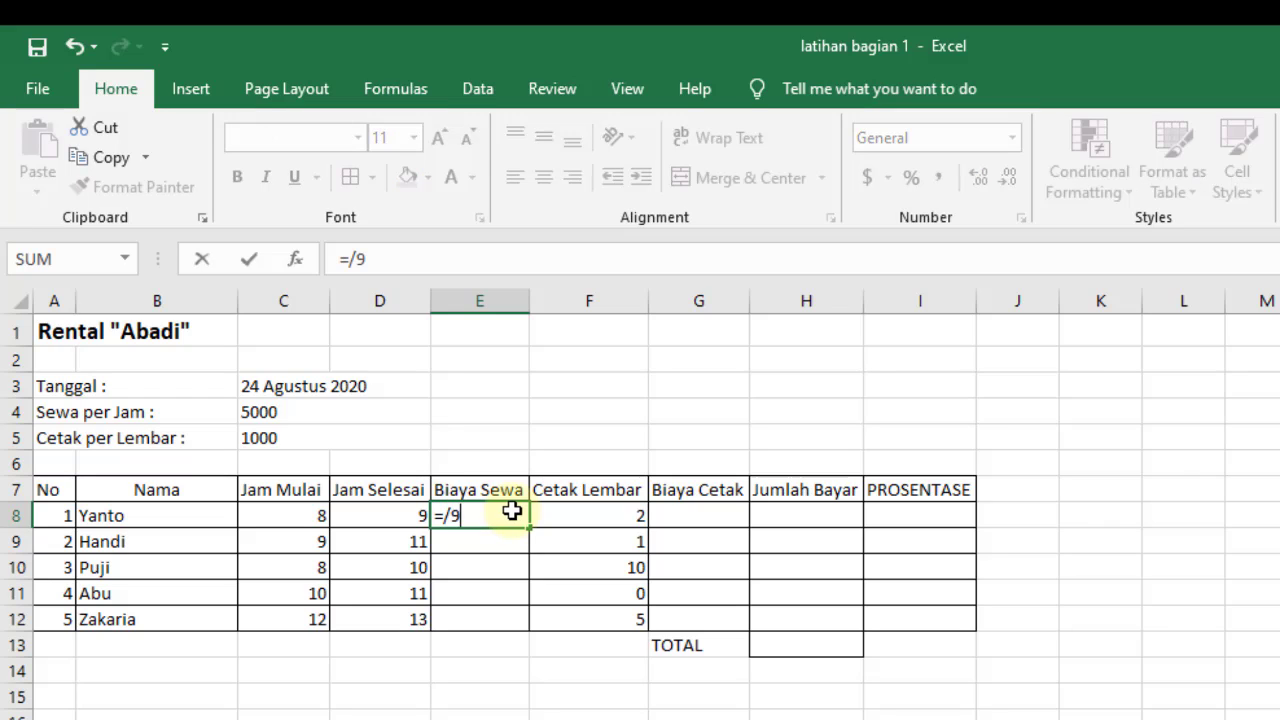
{"action": "key", "text": "BackSpace"}
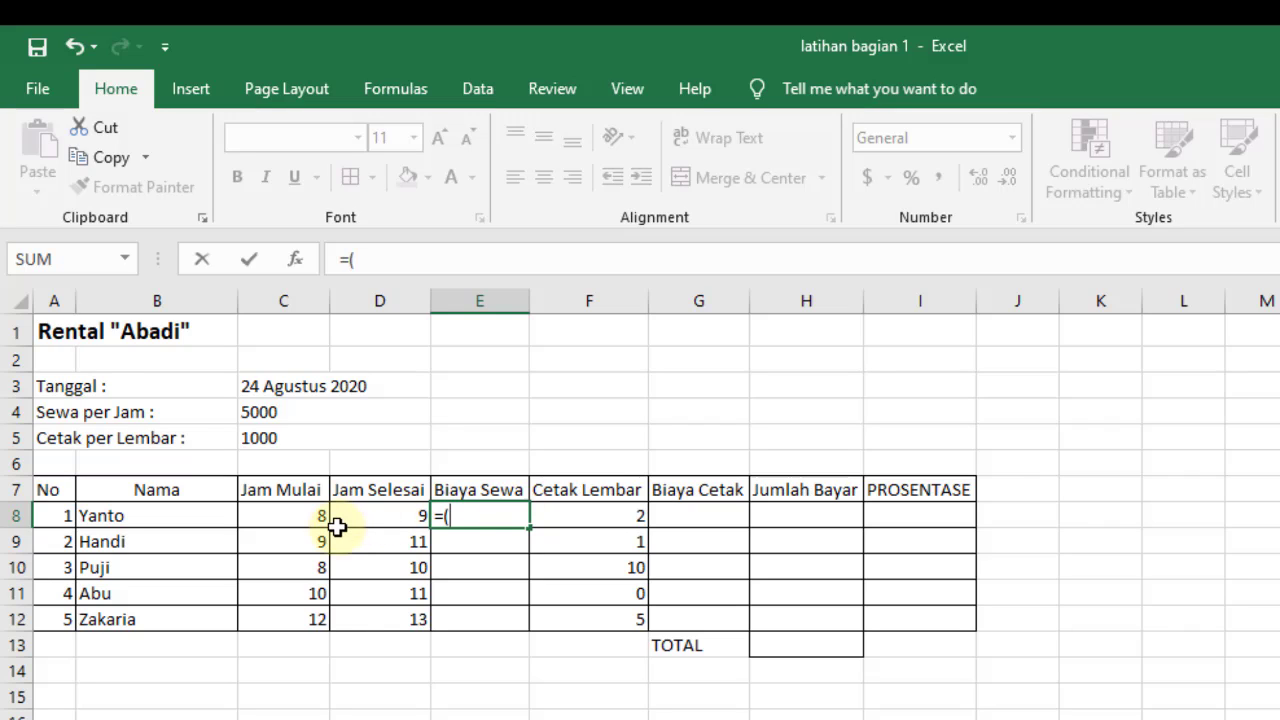
{"action": "left_click", "coordinate": [385, 519]}
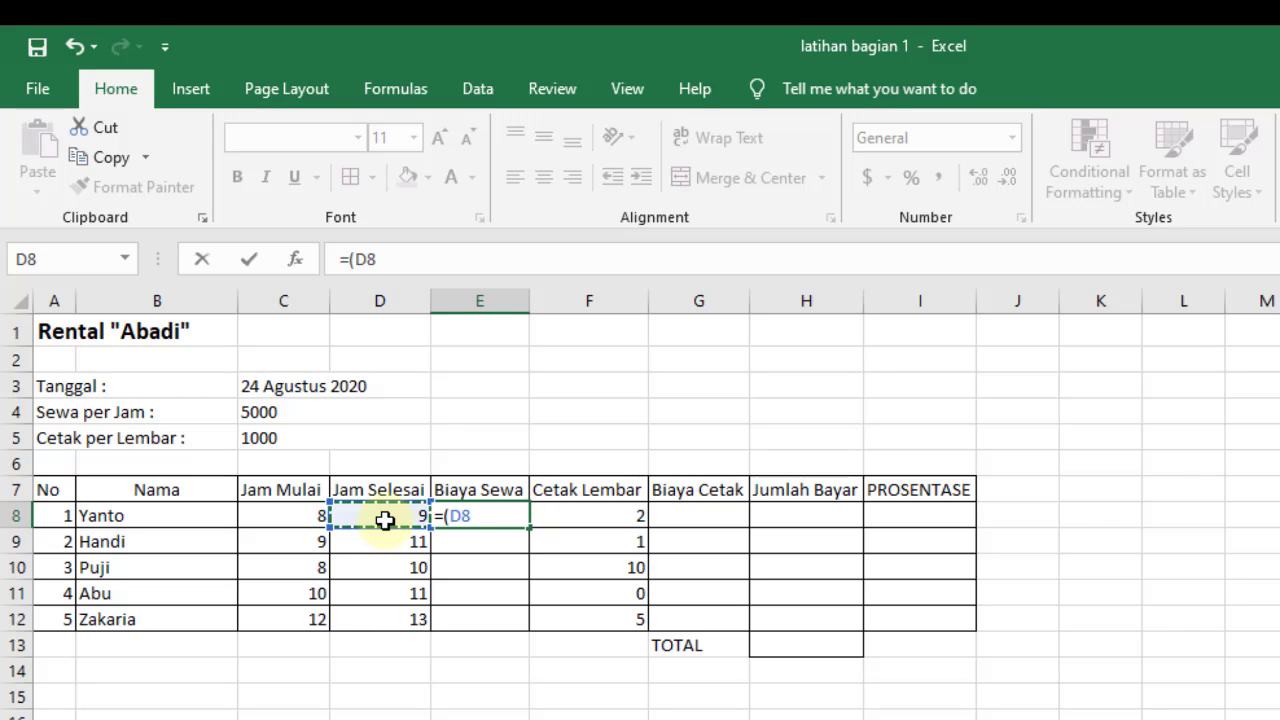
{"action": "type", "text": "-"}
{"action": "left_click", "coordinate": [309, 514]}
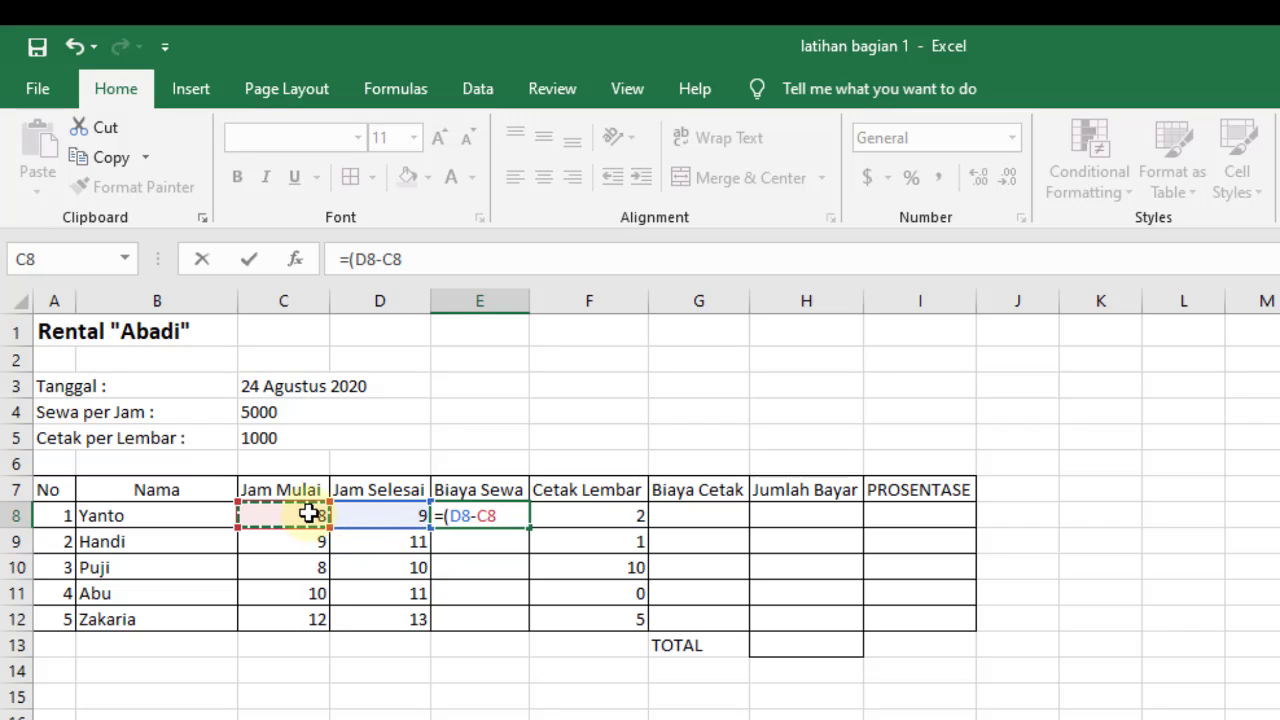
{"action": "type", "text": ")*"}
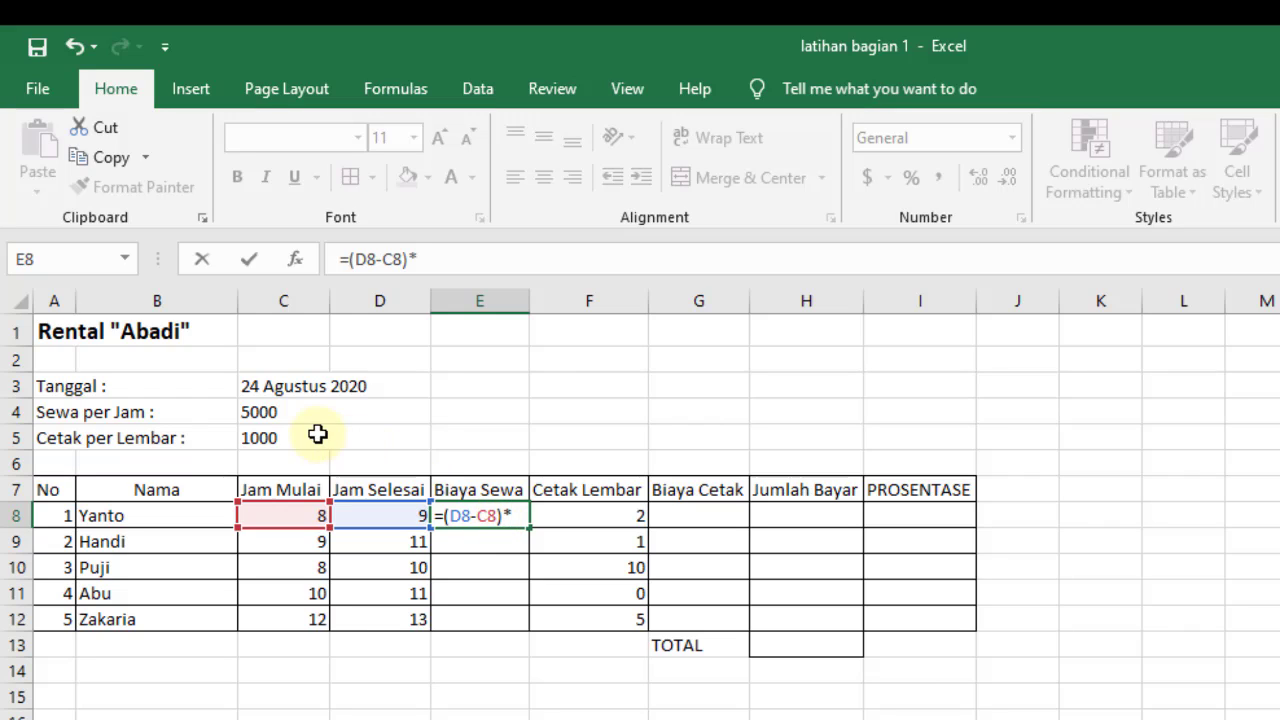
{"action": "left_click", "coordinate": [268, 413]}
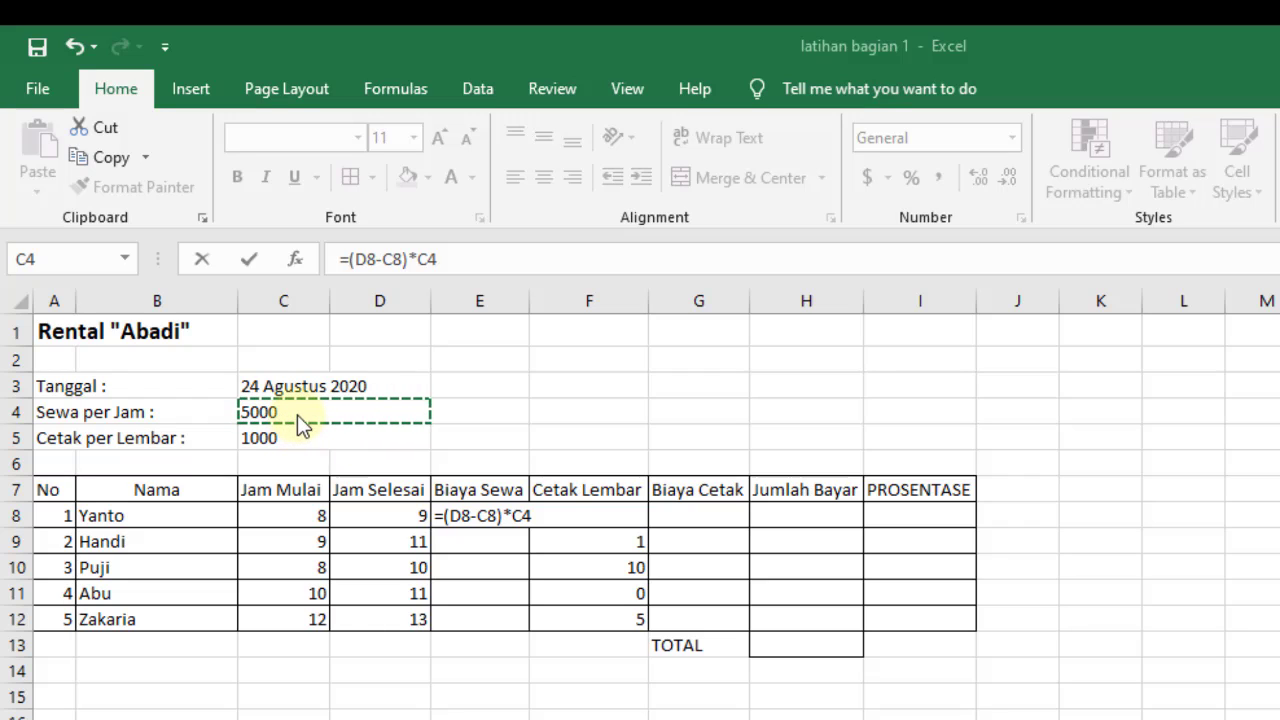
- Make the rate reference in E8 absolute so the formula reads =(D8-C8)*$C$4, and fill it down to E12
{"action": "left_click", "coordinate": [519, 510]}
{"action": "left_click", "coordinate": [524, 514]}
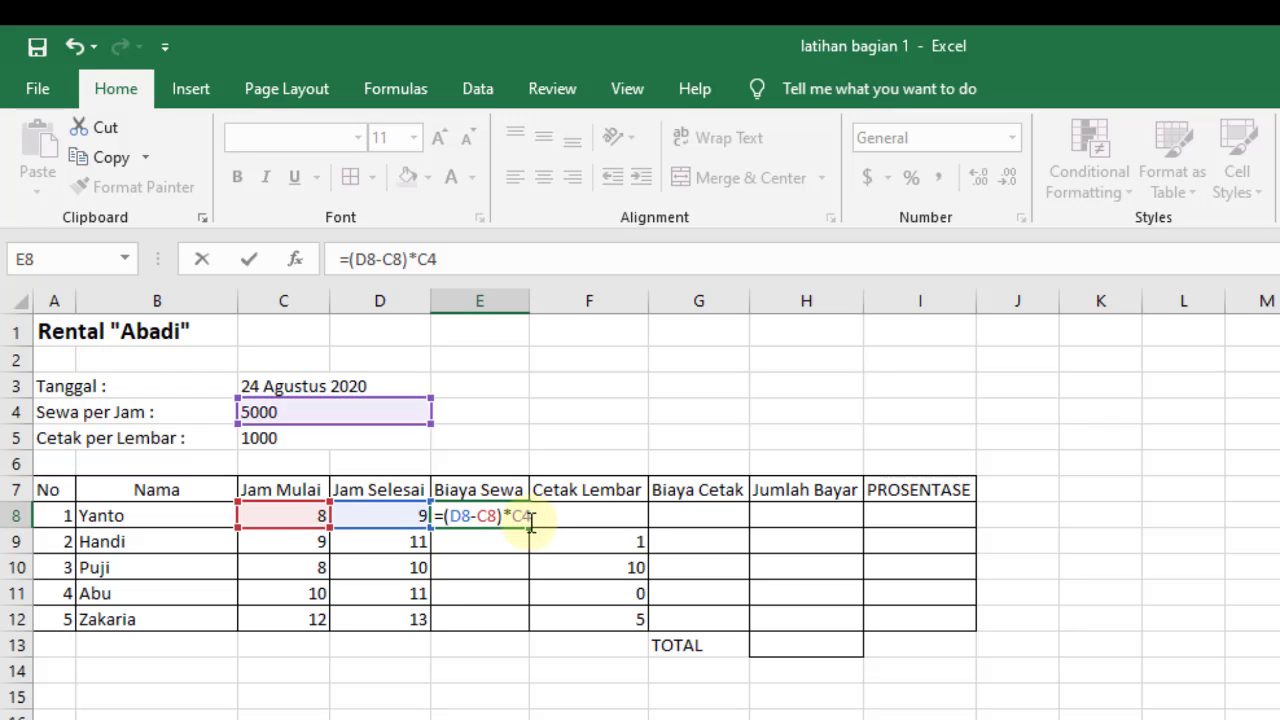
{"action": "key", "text": "Return"}
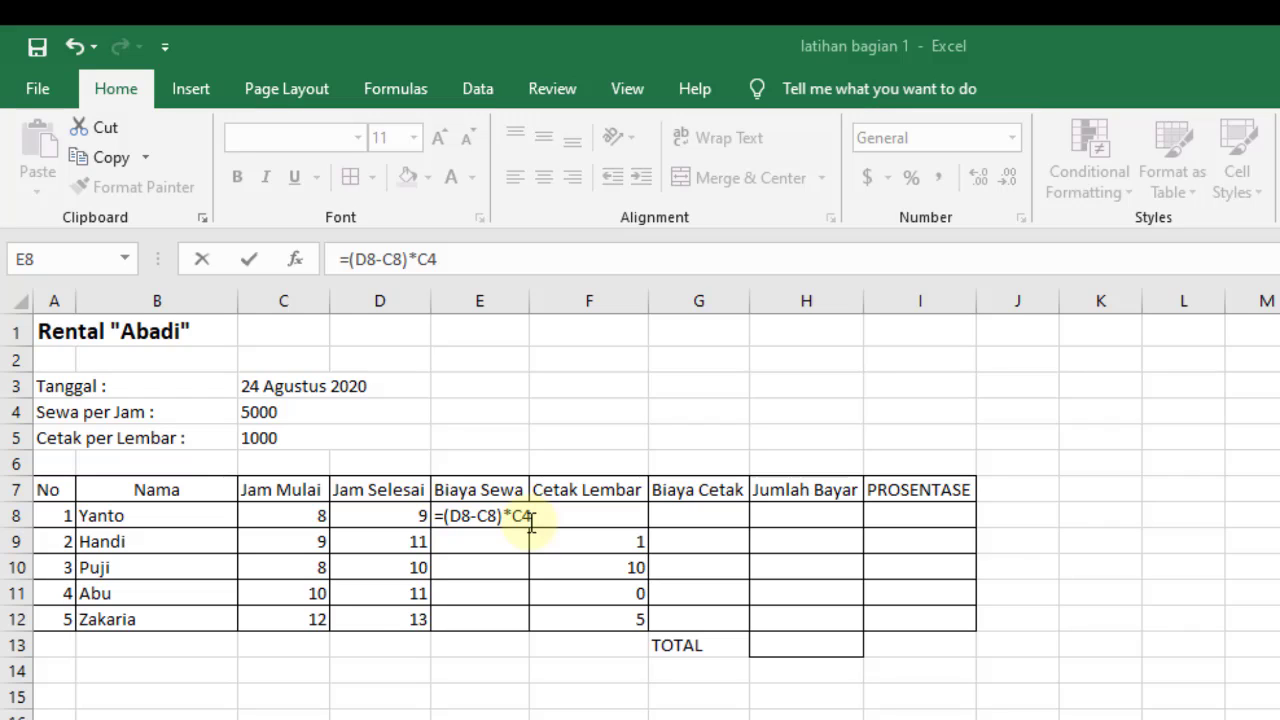
{"action": "double_click", "coordinate": [530, 518]}
{"action": "key", "text": "F4"}
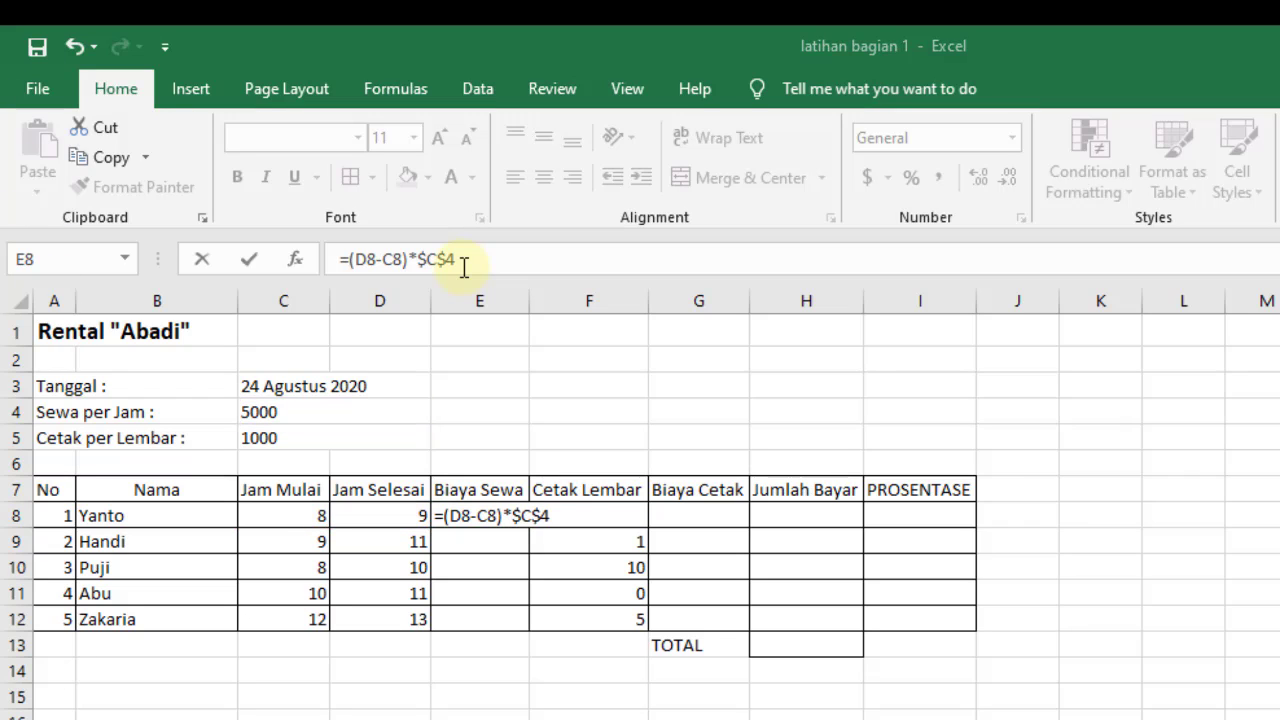
{"action": "left_click", "coordinate": [473, 514]}
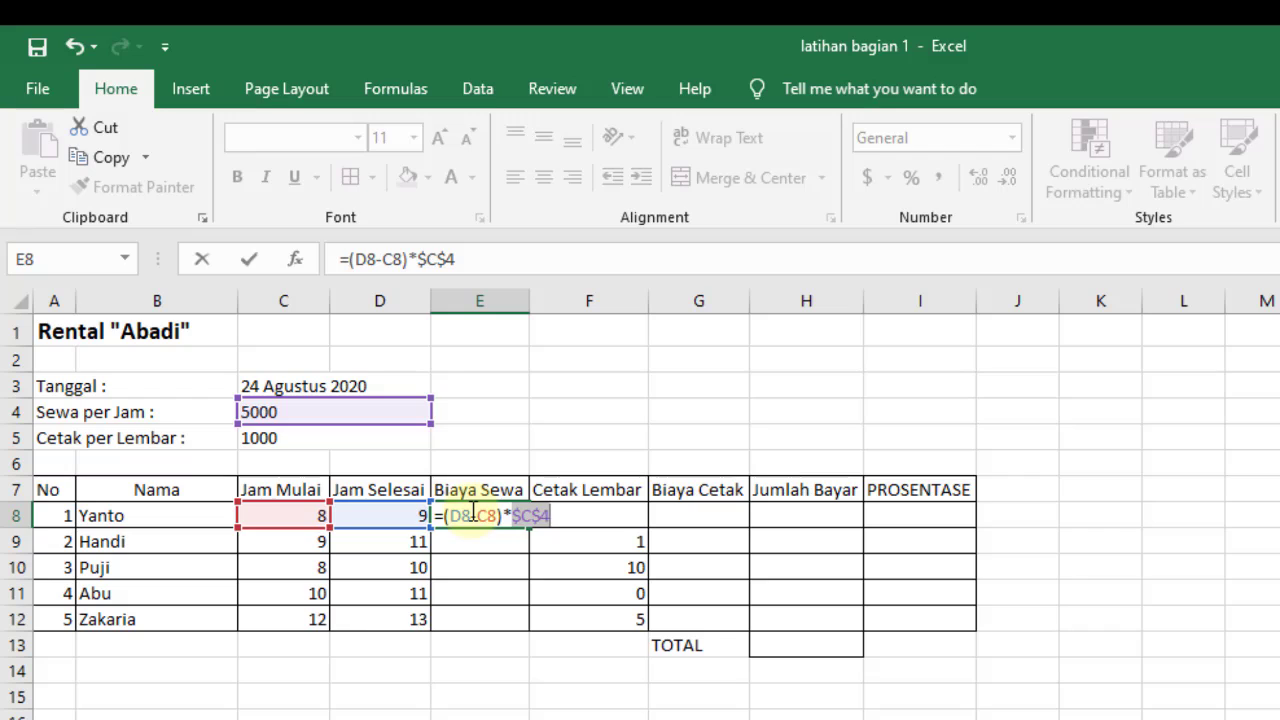
{"action": "key", "text": "Return"}
{"action": "left_click", "coordinate": [471, 510]}
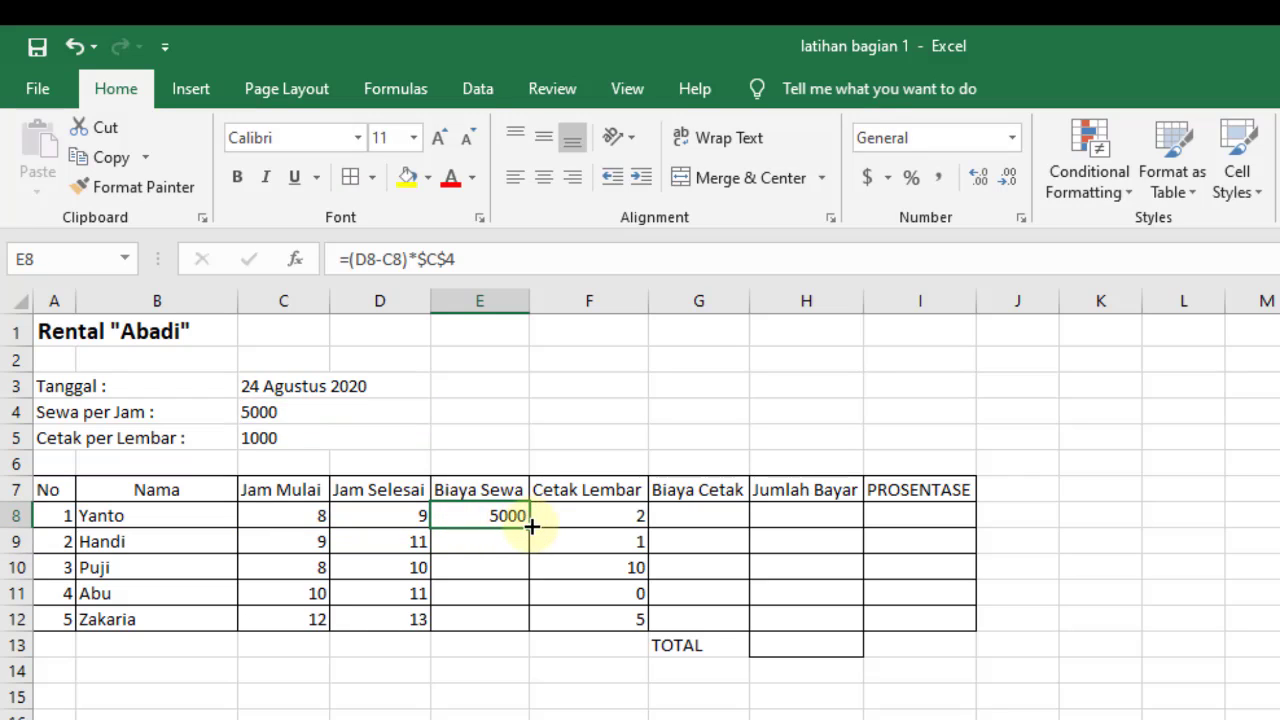
{"action": "left_click_drag", "start_coordinate": [528, 531], "coordinate": [546, 620]}
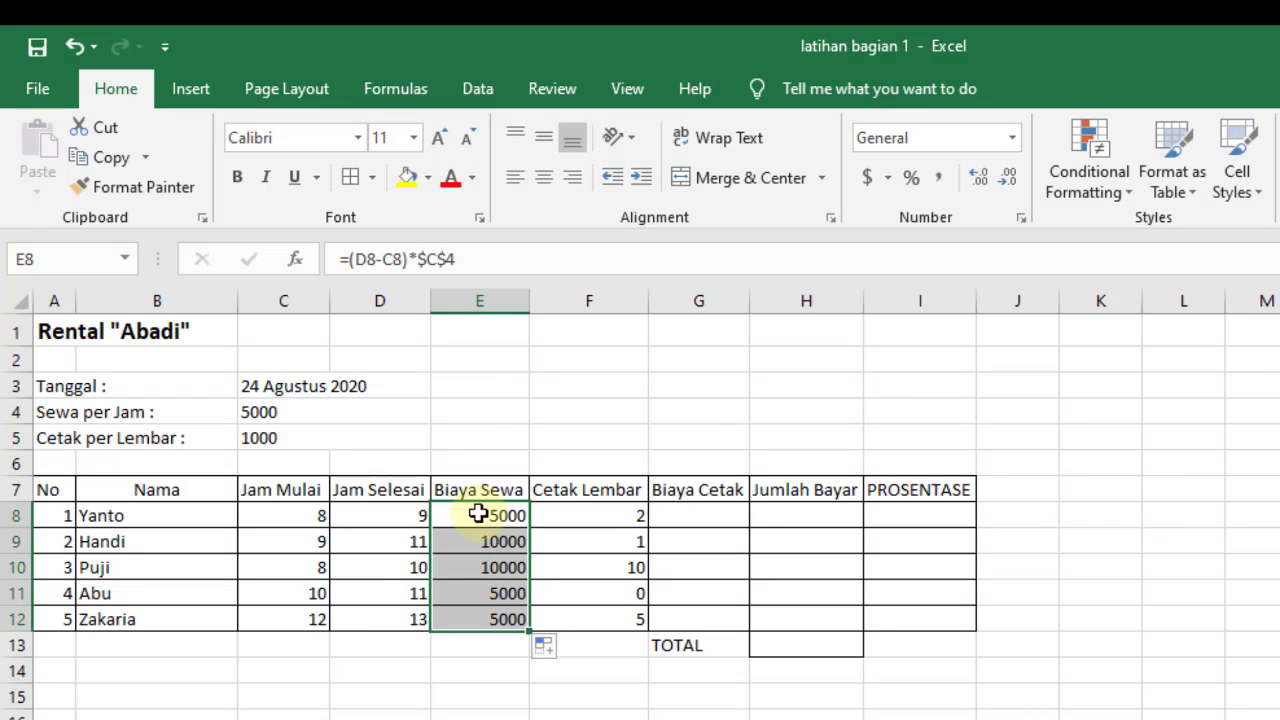
- Examine the Biaya Sewa formulas in E8 and E9 to compare their relative references with the absolute rate reference
{"action": "left_click", "coordinate": [479, 514]}
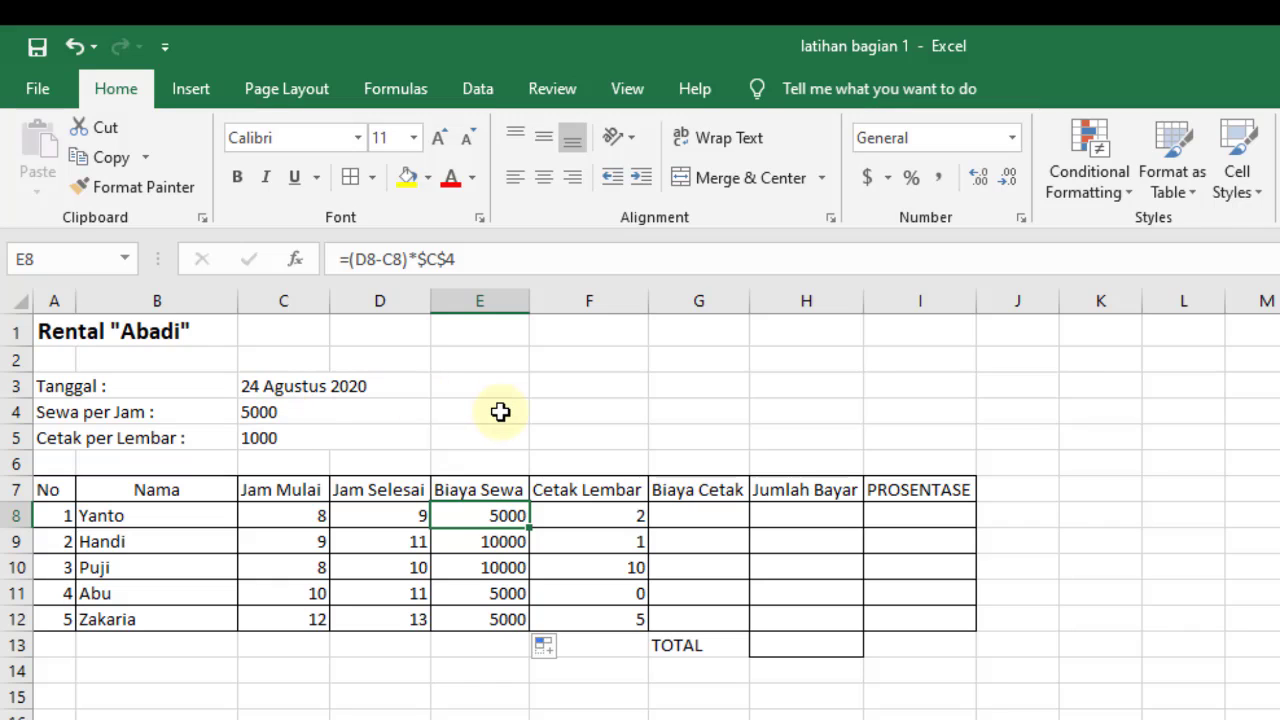
{"action": "key", "text": "Down"}
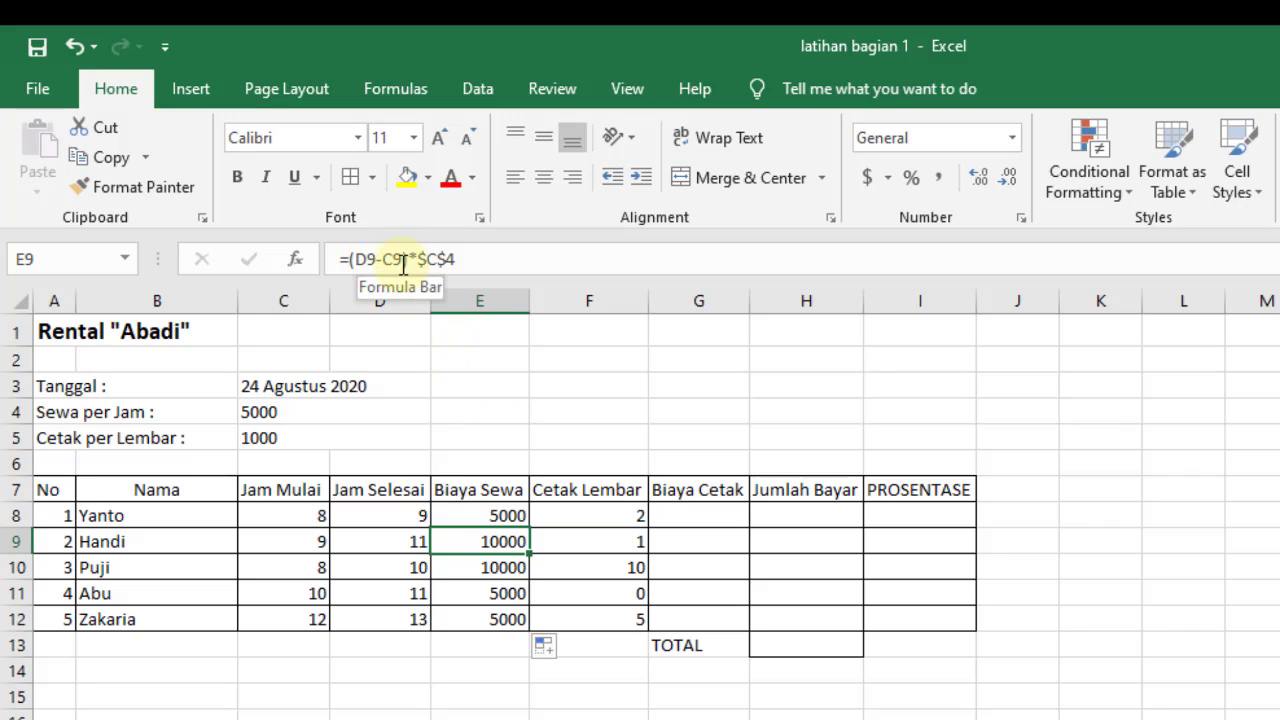
{"action": "left_click", "coordinate": [472, 259]}
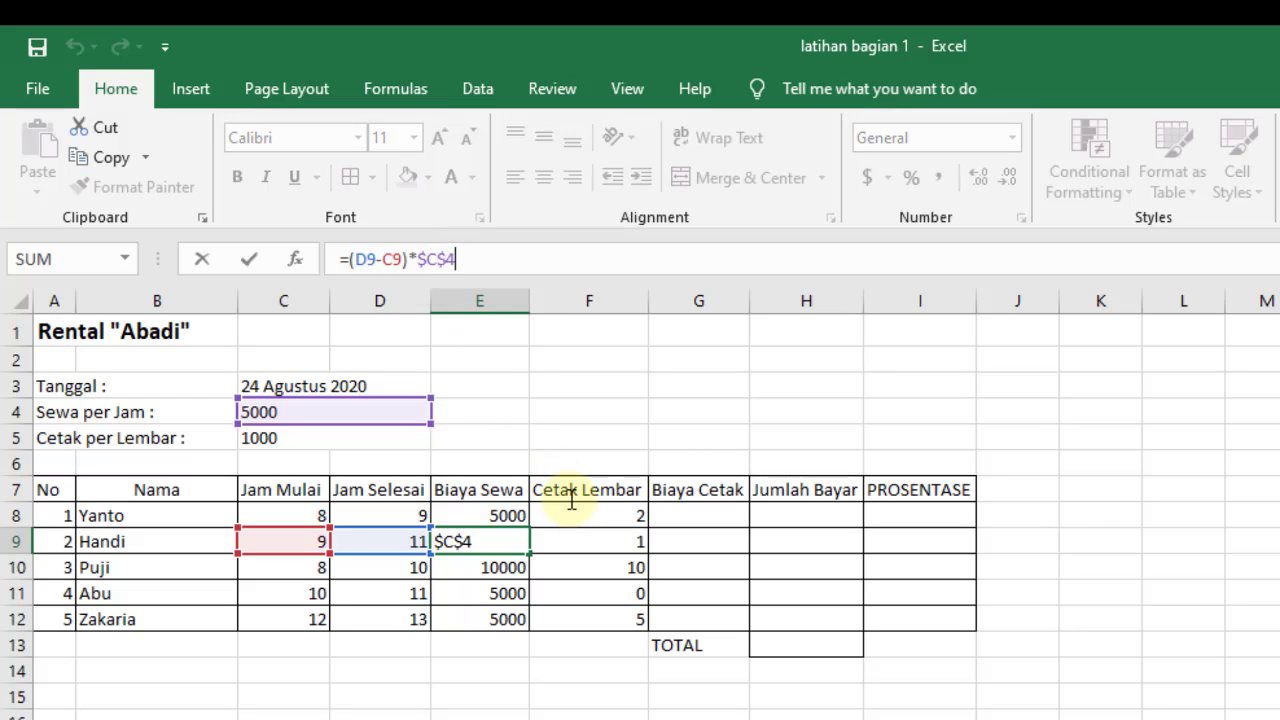
{"action": "key", "text": "Return"}
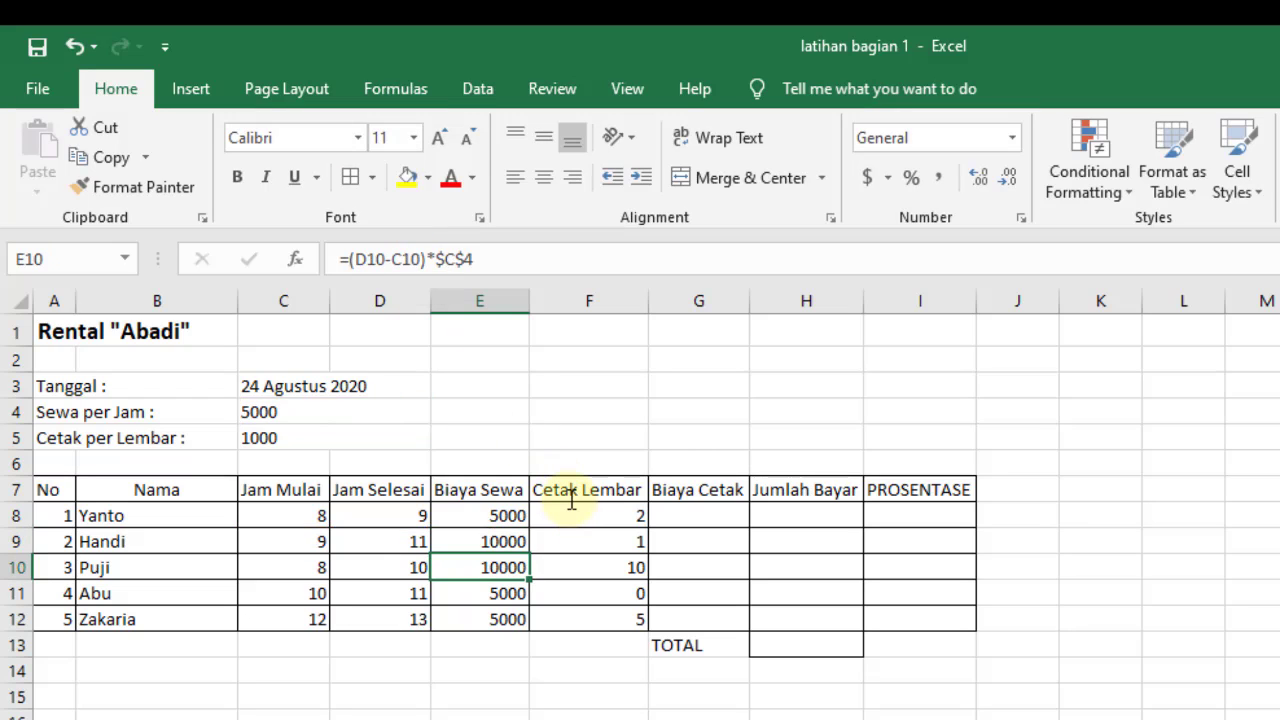
- Calculate Biaya Cetak in G8 with =F8*C5 from the sheet count and print rate, and copy the formula down to G9
{"action": "left_click", "coordinate": [692, 527]}
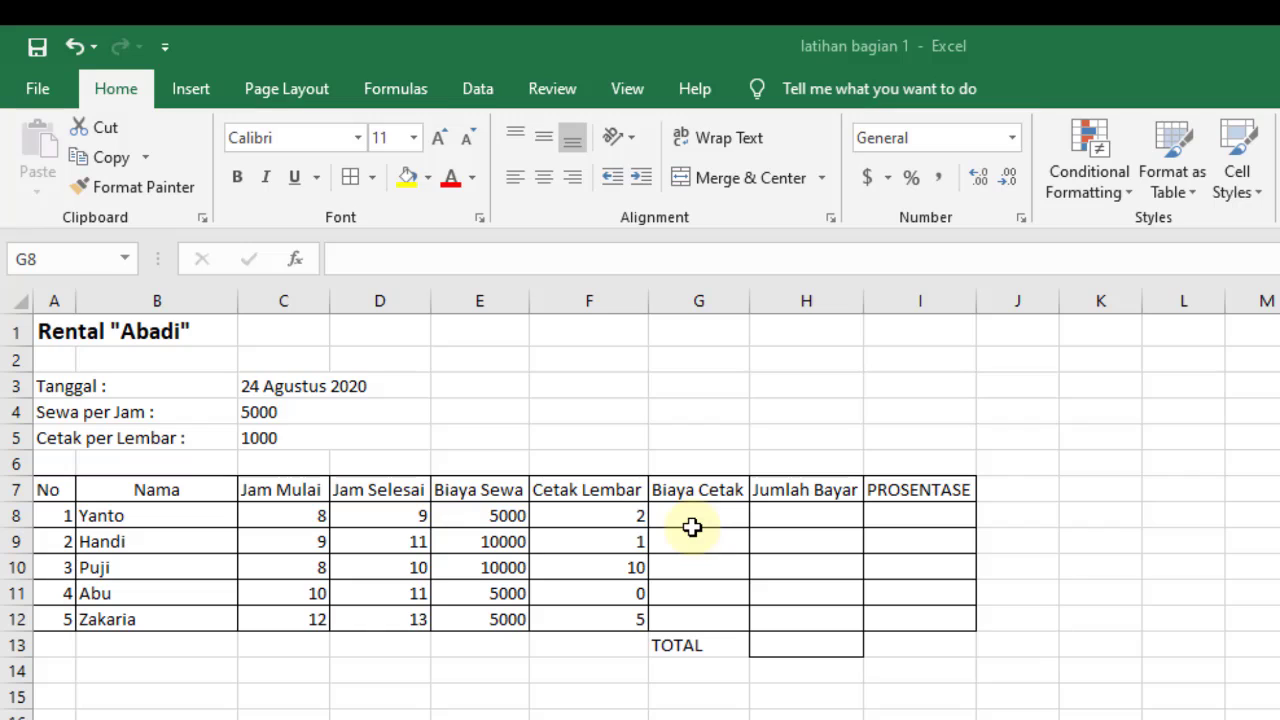
{"action": "left_click", "coordinate": [711, 508]}
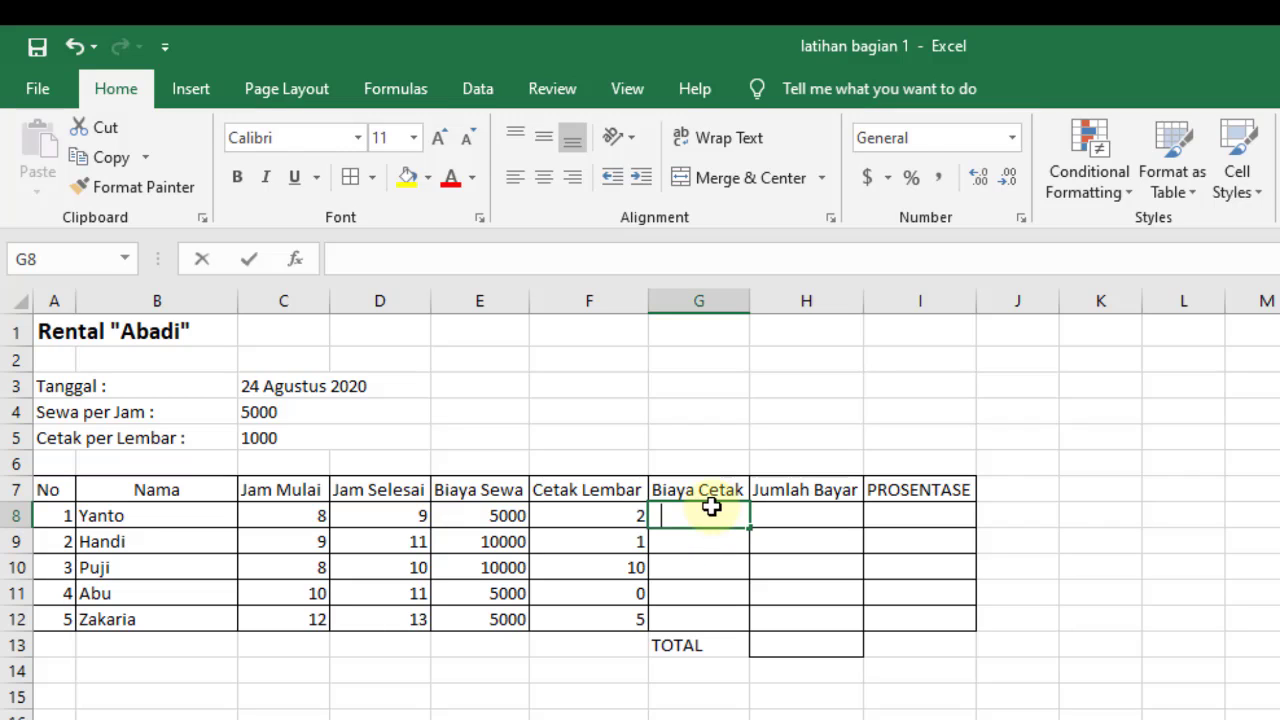
{"action": "type", "text": "="}
{"action": "left_click", "coordinate": [601, 513]}
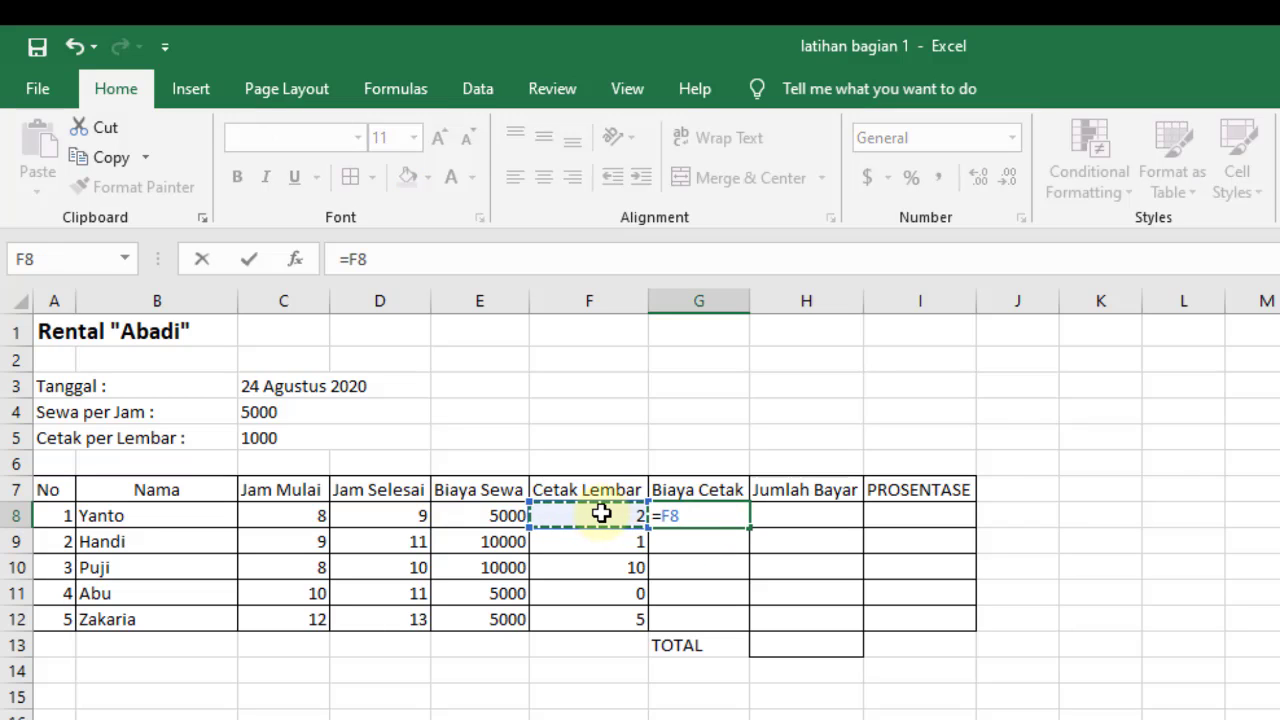
{"action": "type", "text": "*"}
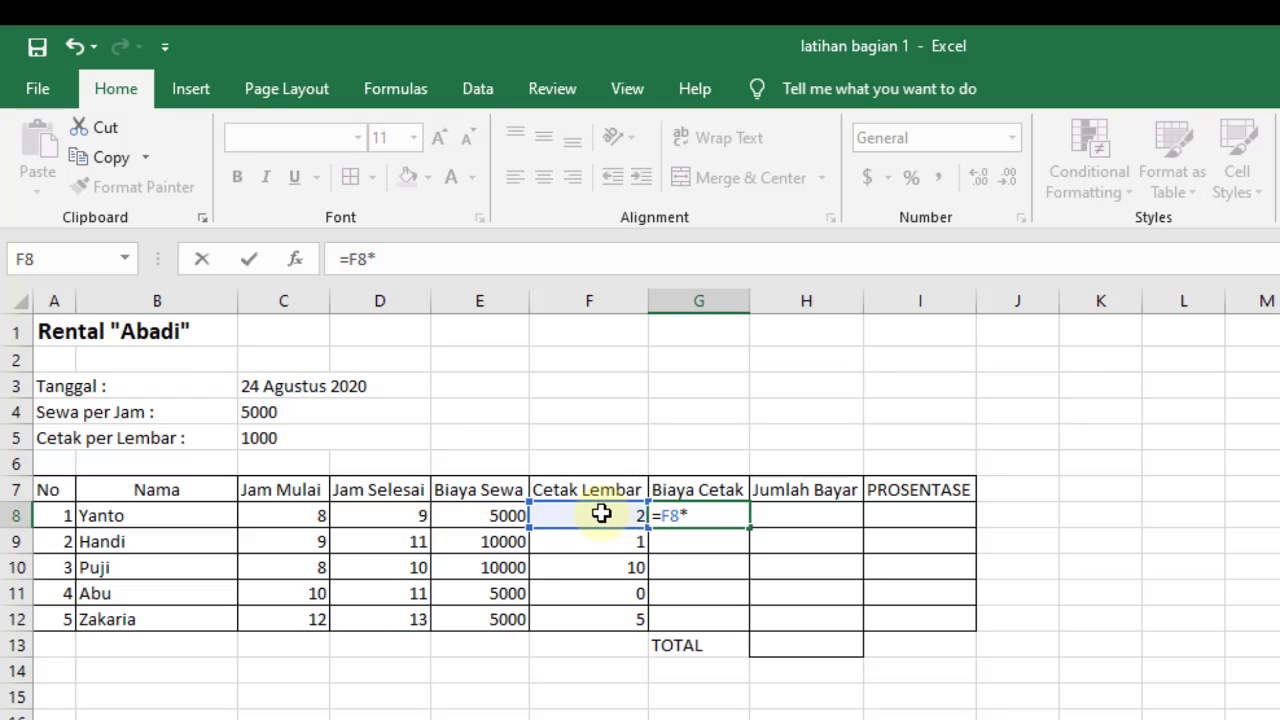
{"action": "left_click", "coordinate": [279, 440]}
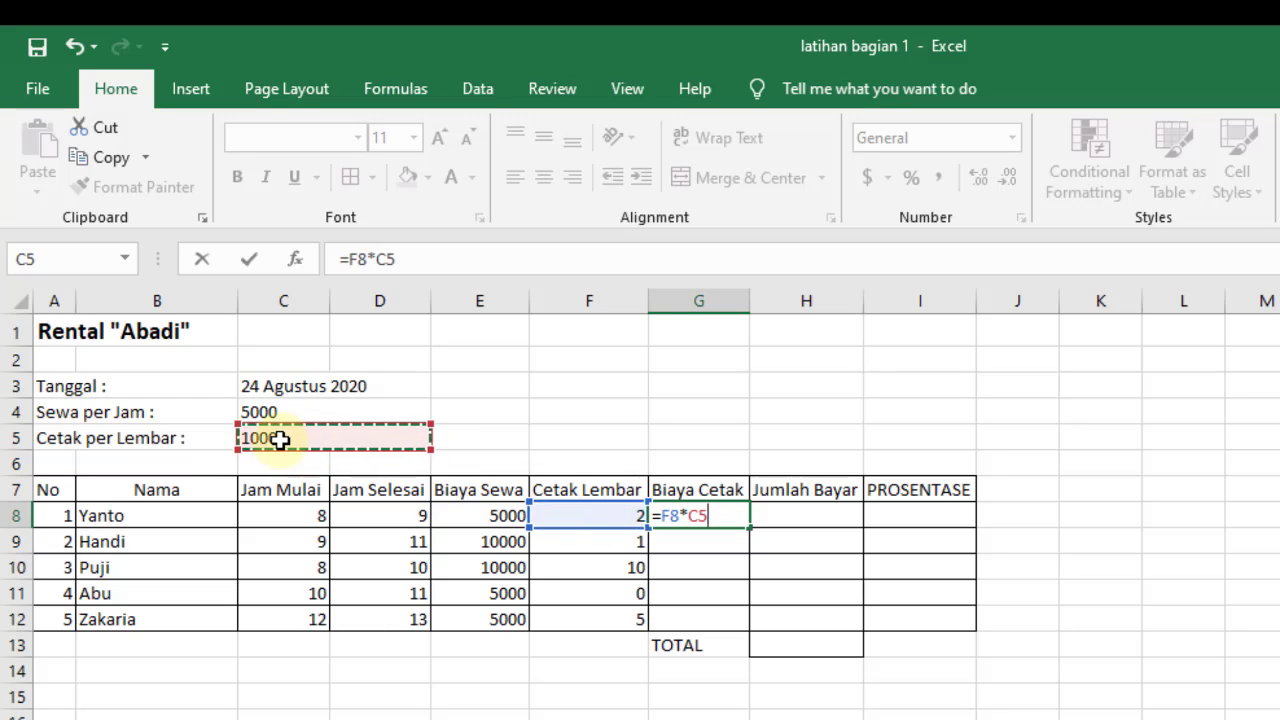
{"action": "key", "text": "Return"}
{"action": "key", "text": "Up"}
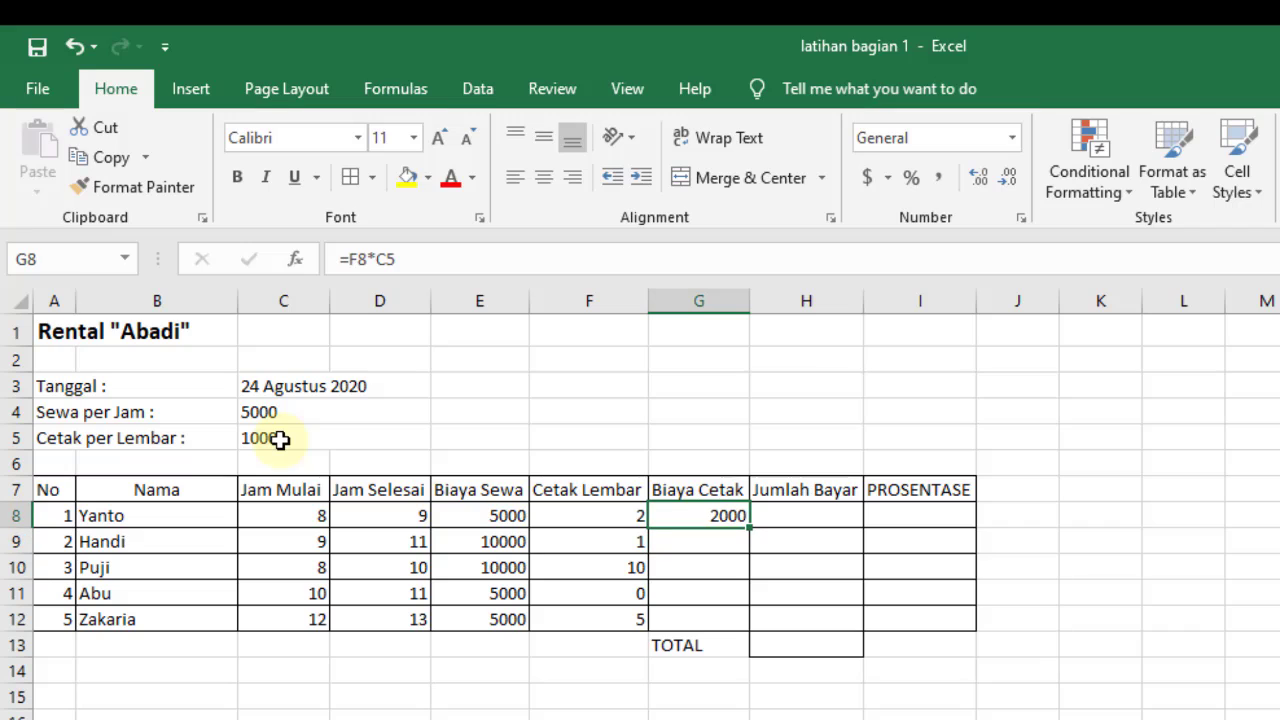
{"action": "left_click_drag", "start_coordinate": [748, 529], "coordinate": [748, 553]}
{"action": "left_click", "coordinate": [726, 545]}
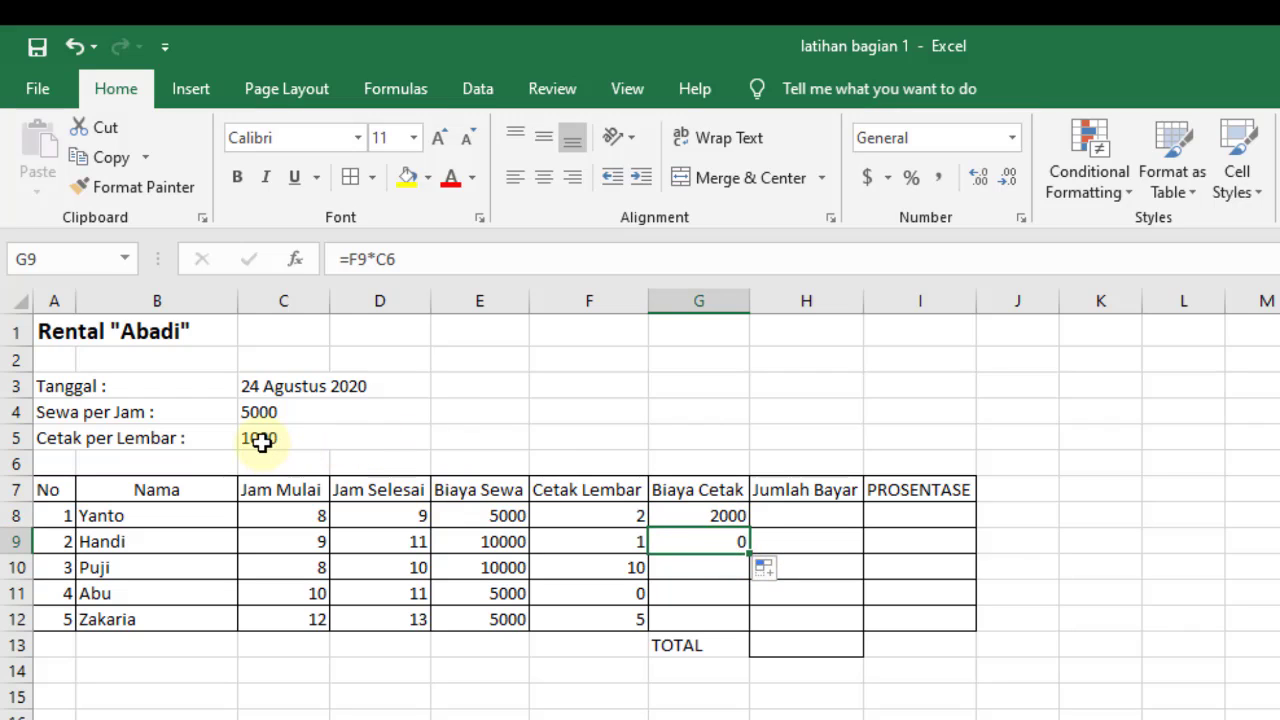
- Make the print rate reference in G8 absolute so the formula reads =F8*$C$5, and fill it down to G12
{"action": "left_click", "coordinate": [711, 515]}
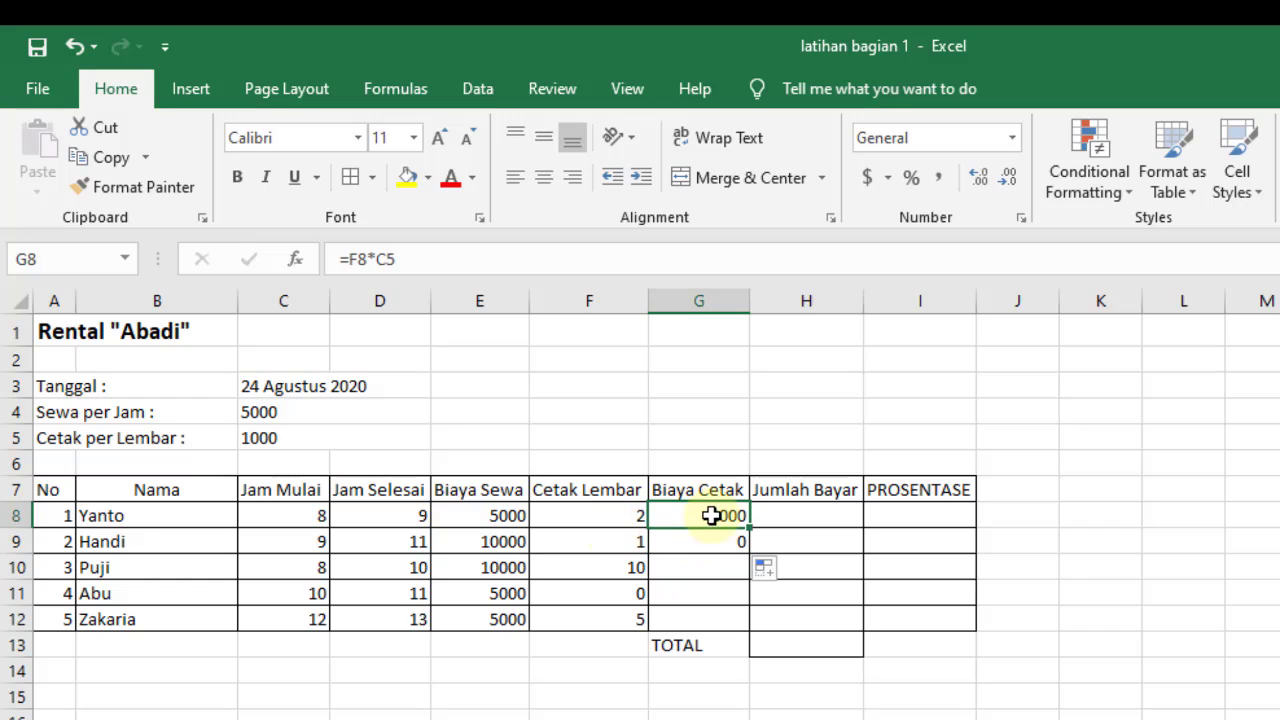
{"action": "left_click", "coordinate": [390, 259]}
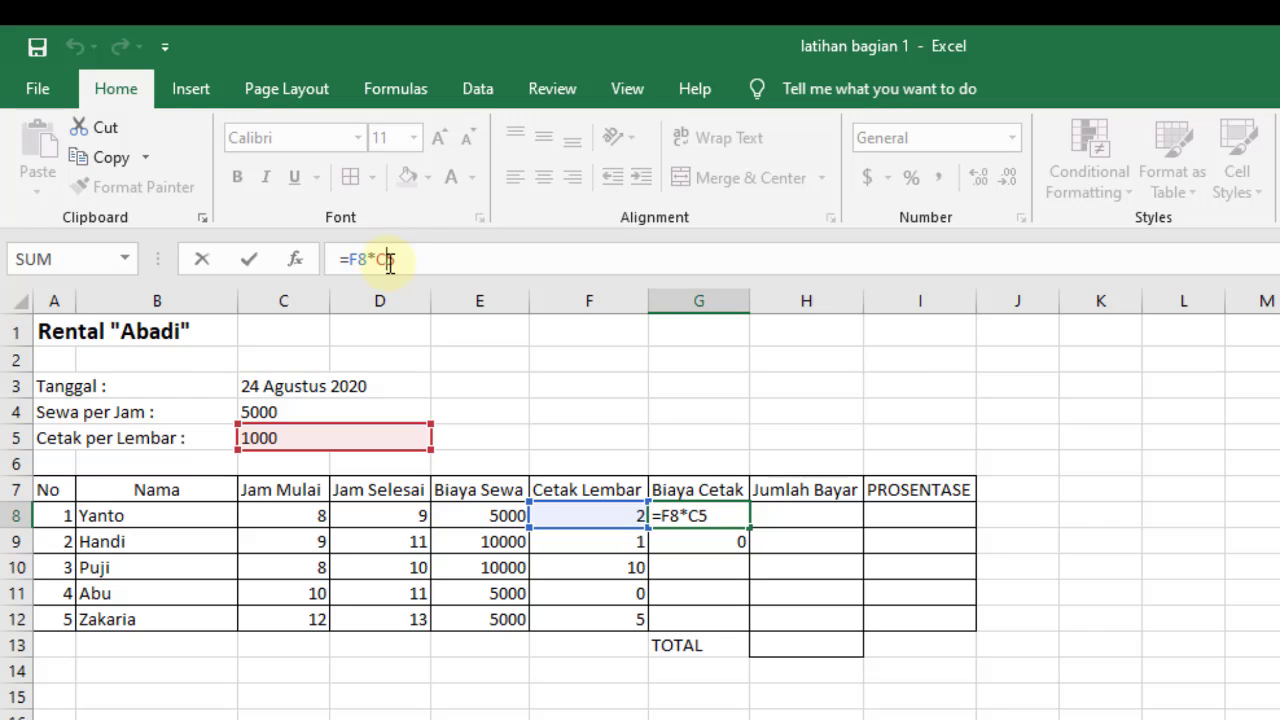
{"action": "key", "text": "F4"}
{"action": "key", "text": "Return"}
{"action": "key", "text": "Up"}
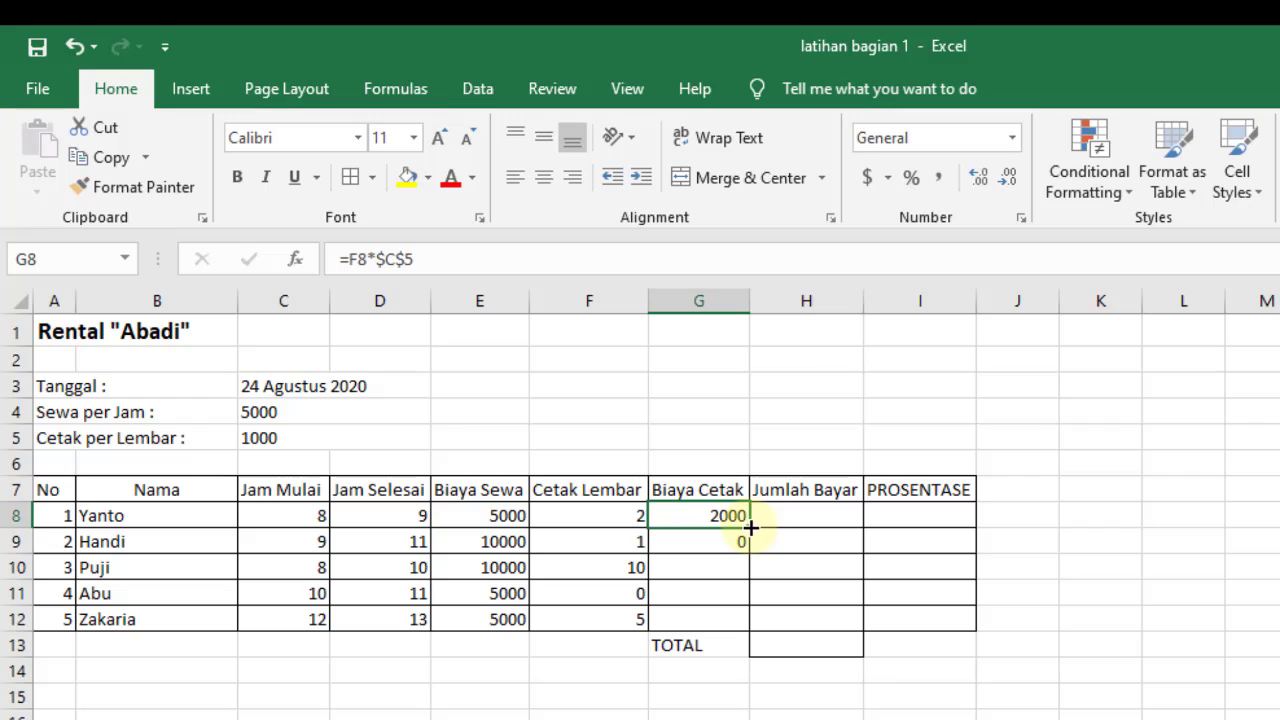
{"action": "left_click_drag", "start_coordinate": [749, 534], "coordinate": [760, 630]}
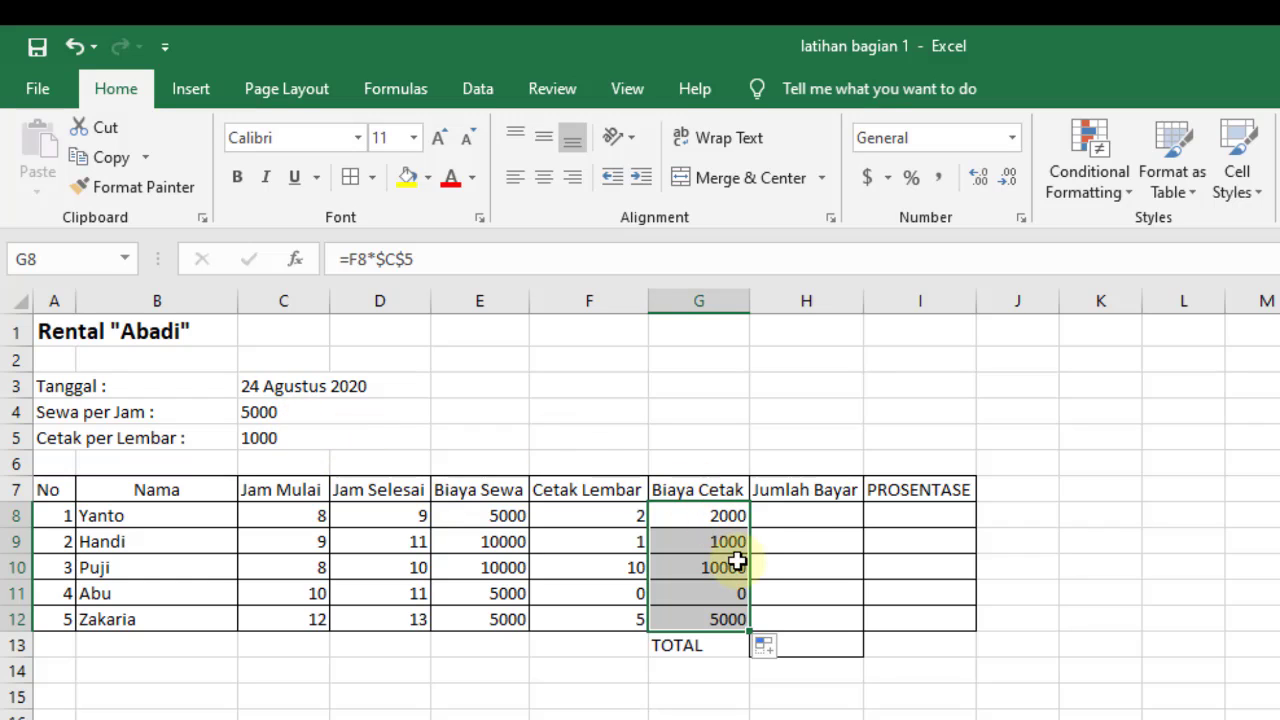
- Add Biaya Sewa and Biaya Cetak with =E8+G8 in H8 under Jumlah Bayar, and fill the formula down to H12
{"action": "left_click", "coordinate": [837, 515]}
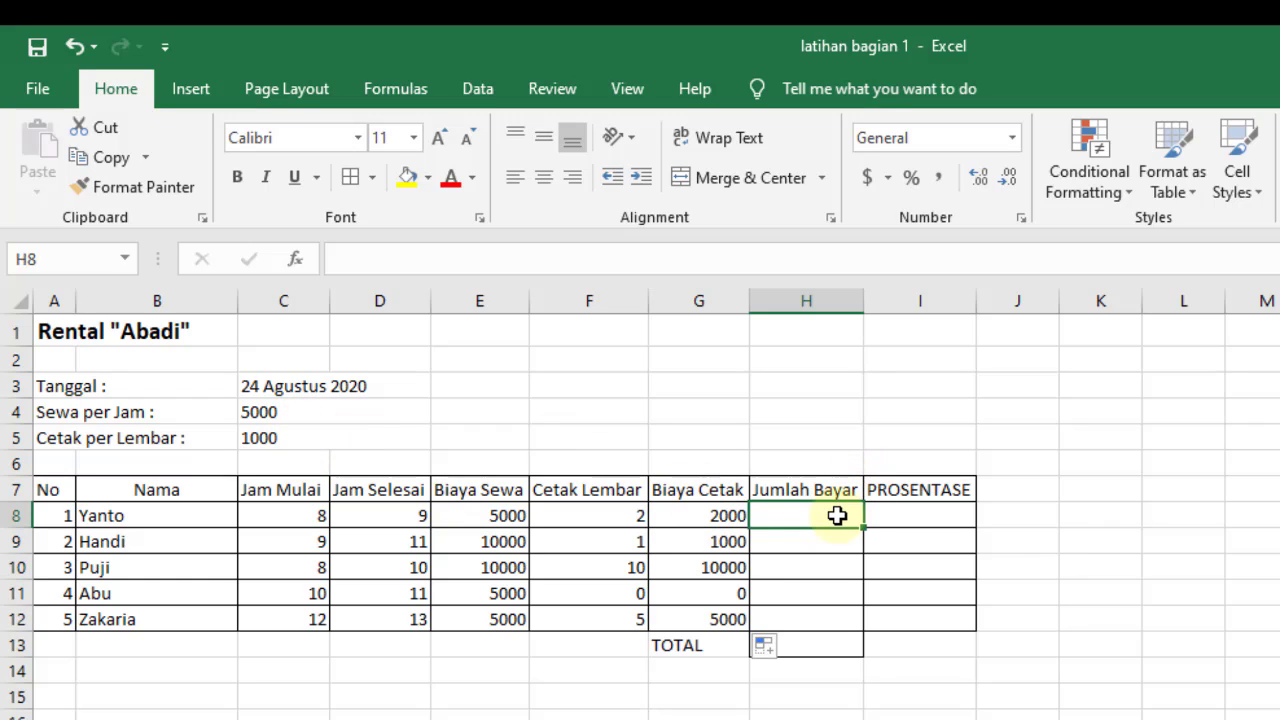
{"action": "type", "text": "="}
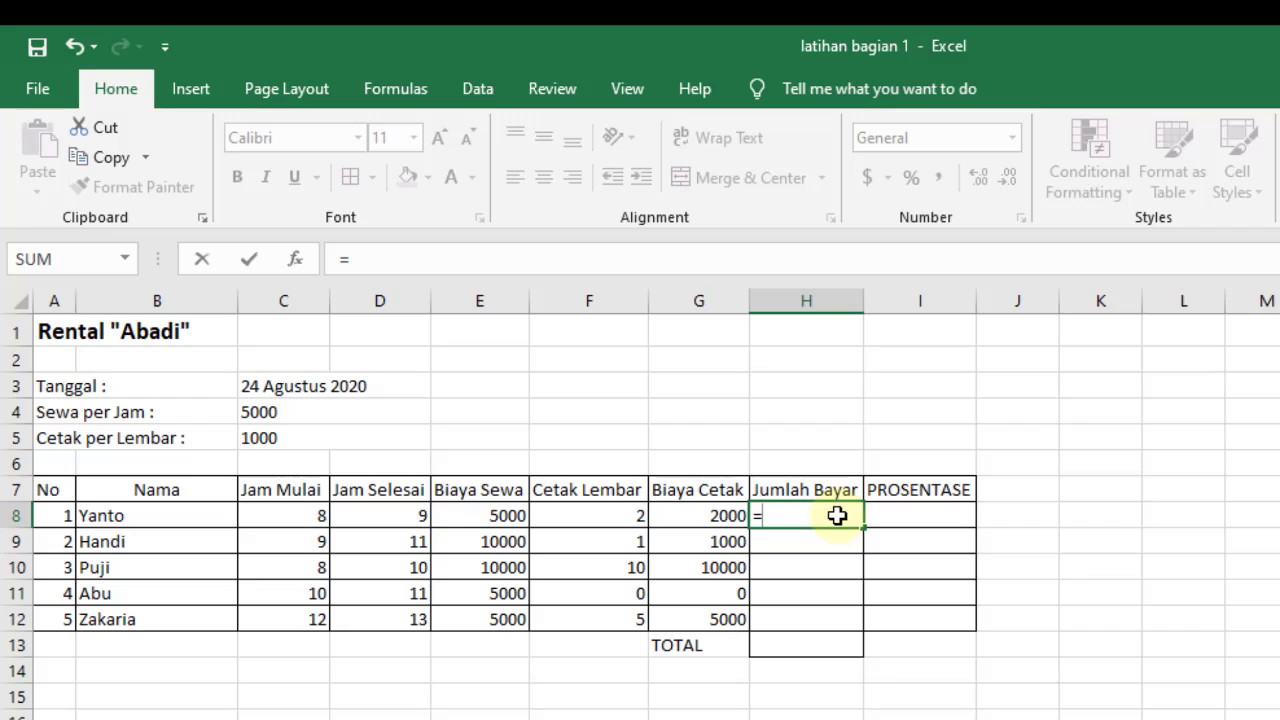
{"action": "left_click", "coordinate": [484, 515]}
{"action": "type", "text": "+"}
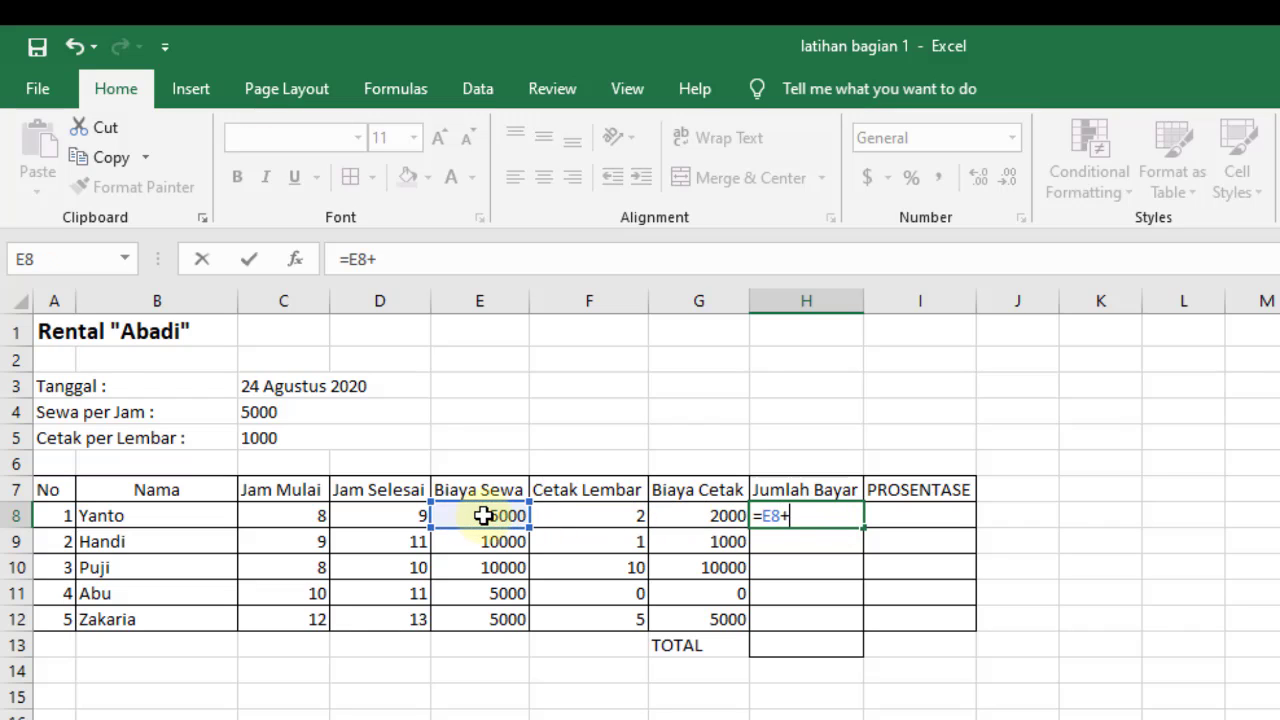
{"action": "left_click", "coordinate": [727, 511]}
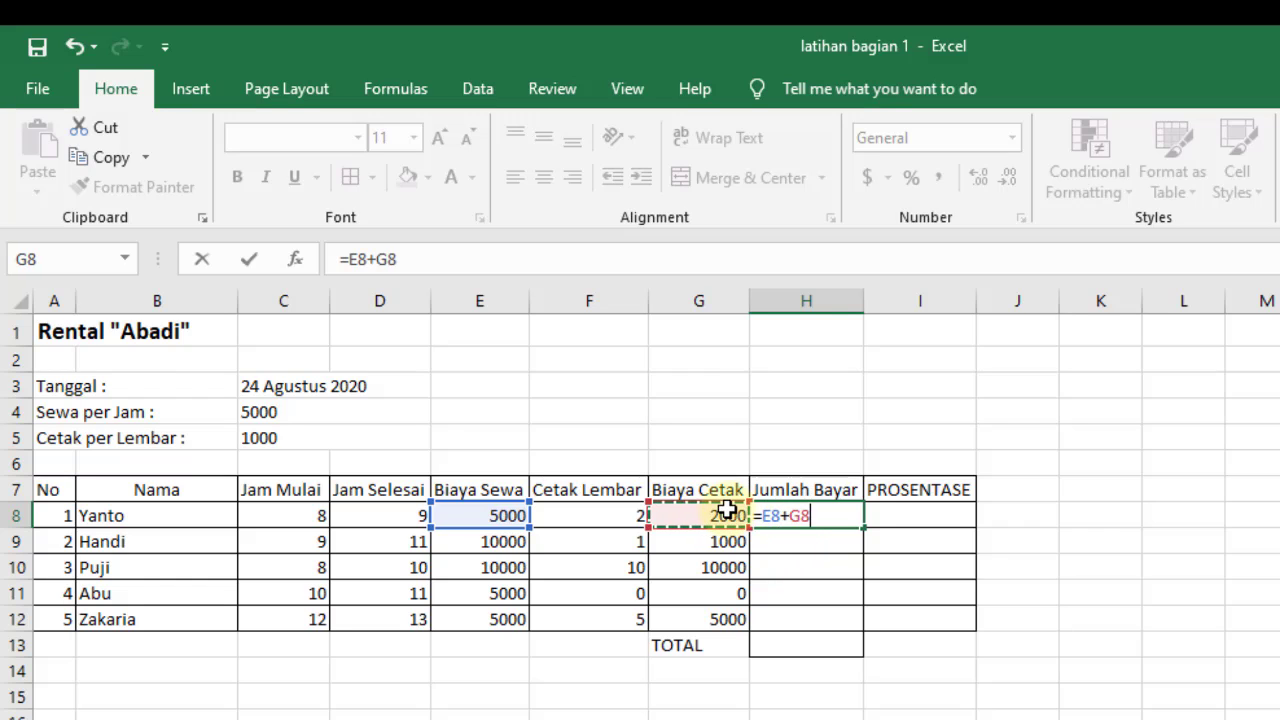
{"action": "key", "text": "Return"}
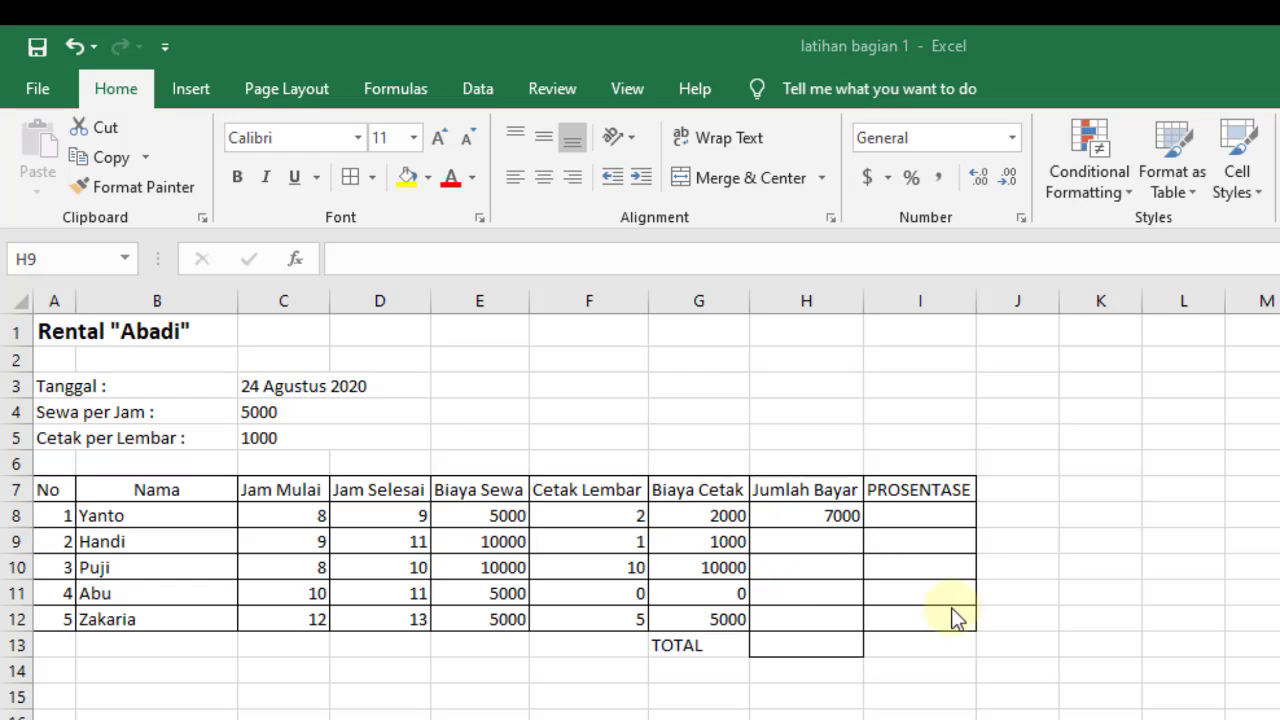
{"action": "left_click", "coordinate": [823, 516]}
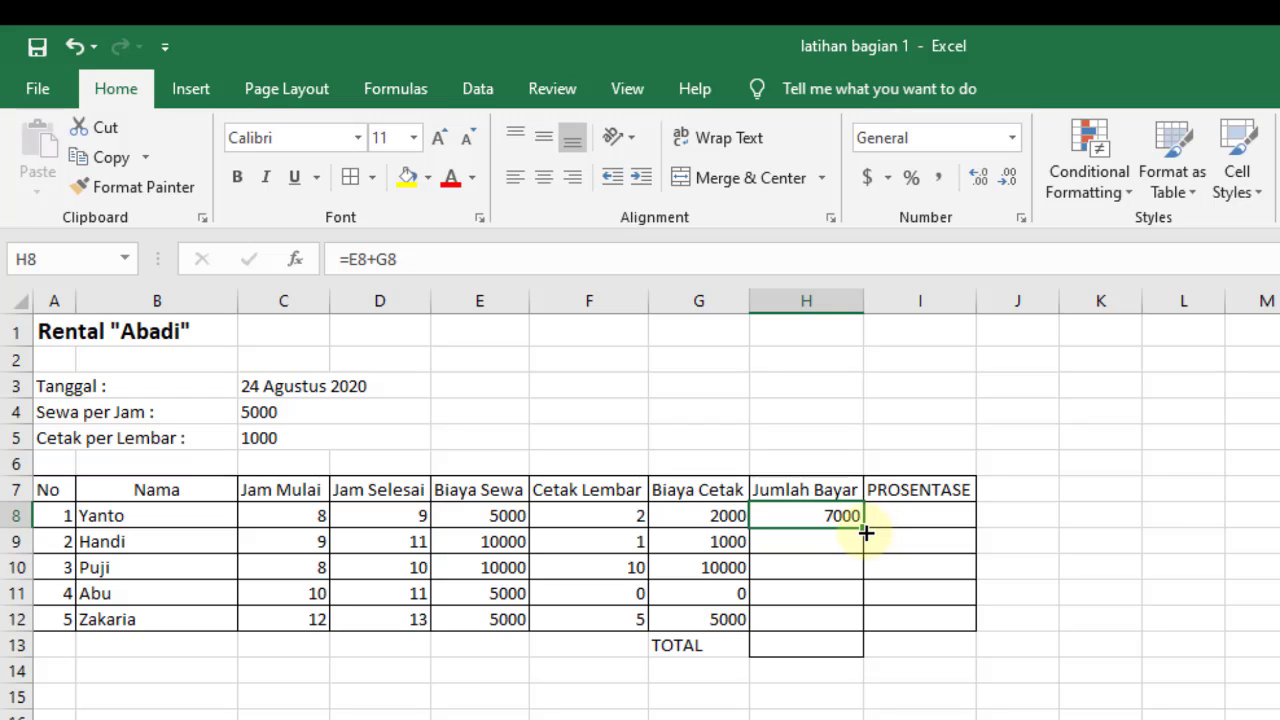
{"action": "left_click_drag", "start_coordinate": [866, 533], "coordinate": [867, 629]}
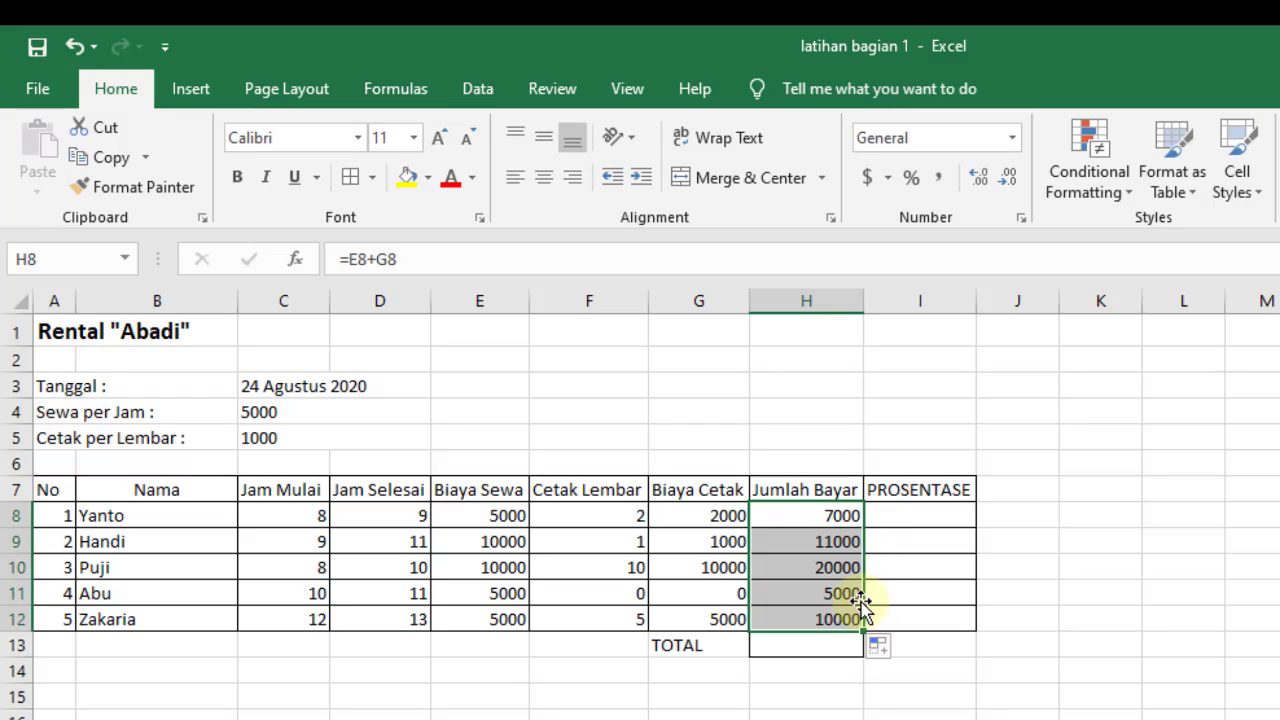
- Examine the formulas down the Jumlah Bayar and Biaya Cetak columns to compare relative and absolute references
{"action": "left_click", "coordinate": [815, 527]}
{"action": "key", "text": "Down"}
{"action": "key", "text": "Down"}
{"action": "key", "text": "Down"}
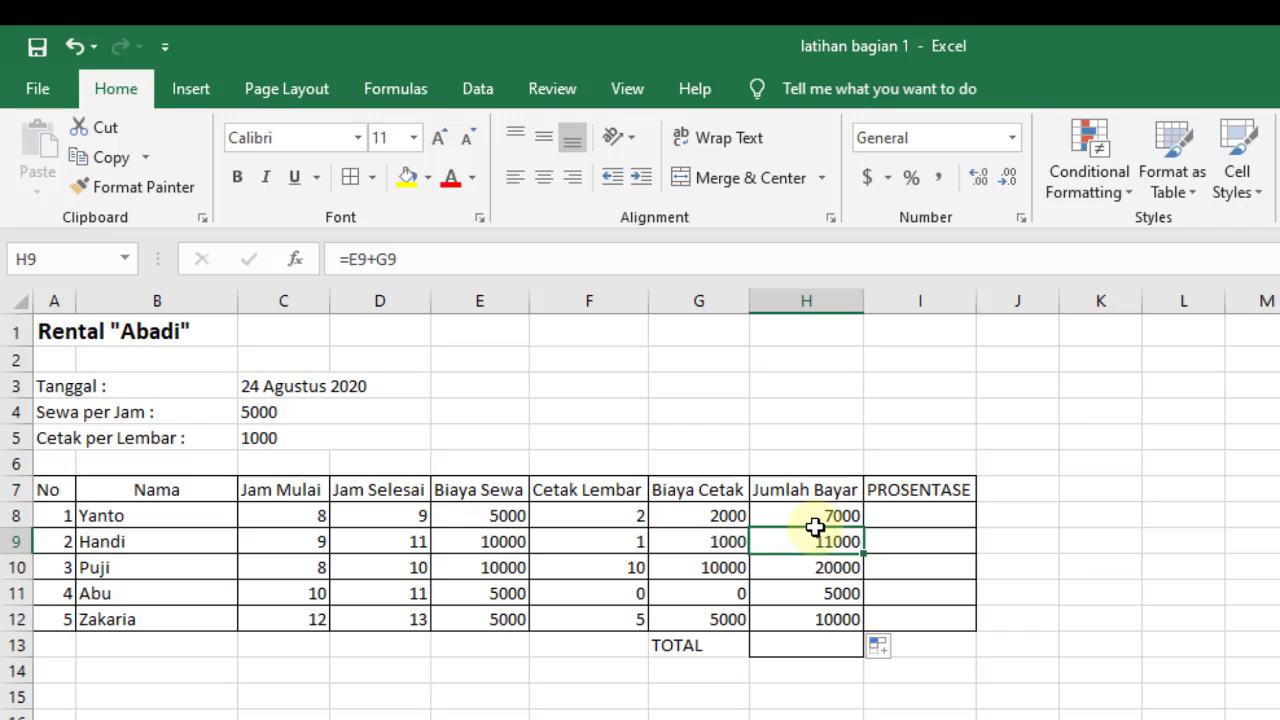
{"action": "key", "text": "Up"}
{"action": "key", "text": "Up"}
{"action": "key", "text": "Up"}
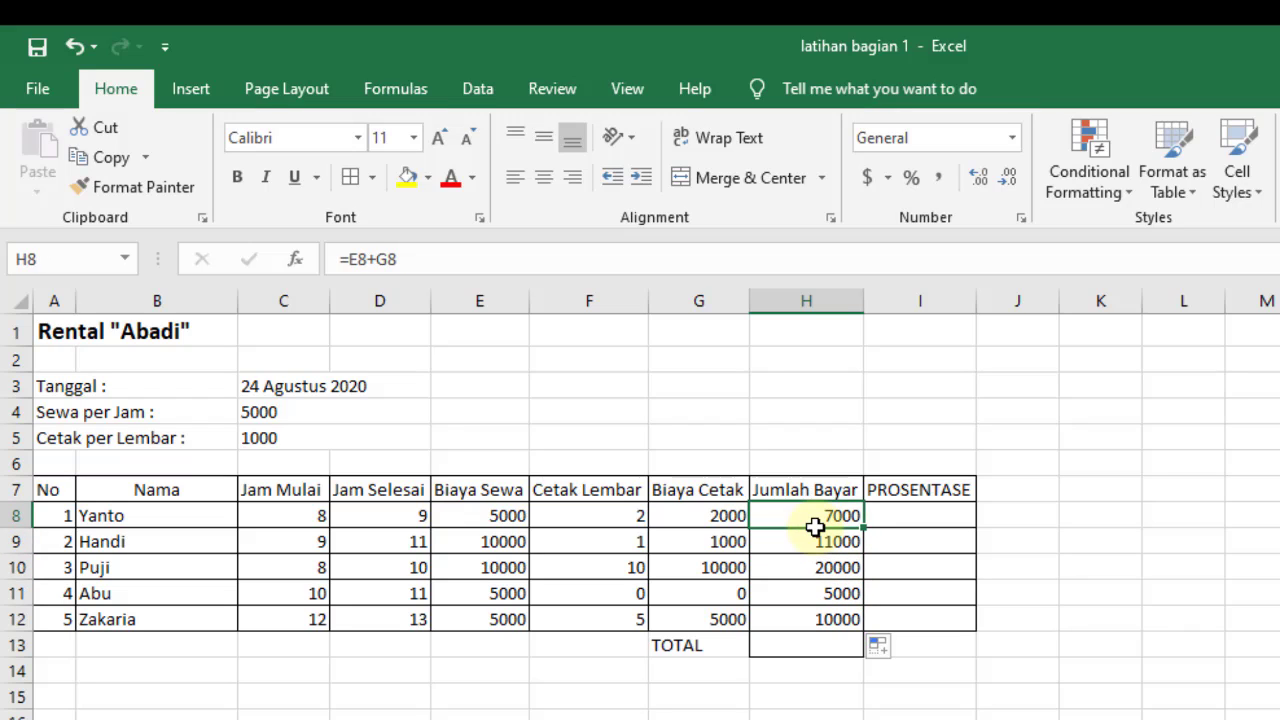
{"action": "key", "text": "Down"}
{"action": "key", "text": "Down"}
{"action": "left_click", "coordinate": [719, 507]}
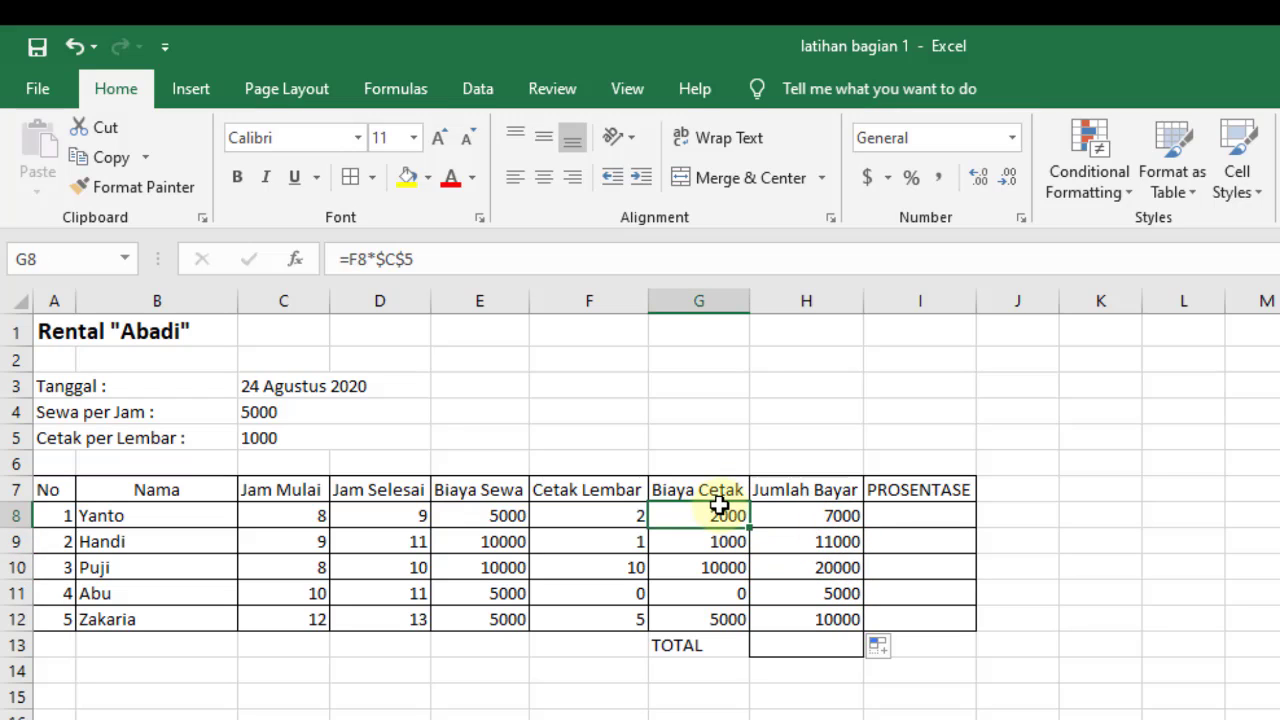
{"action": "key", "text": "Down"}
{"action": "key", "text": "Down"}
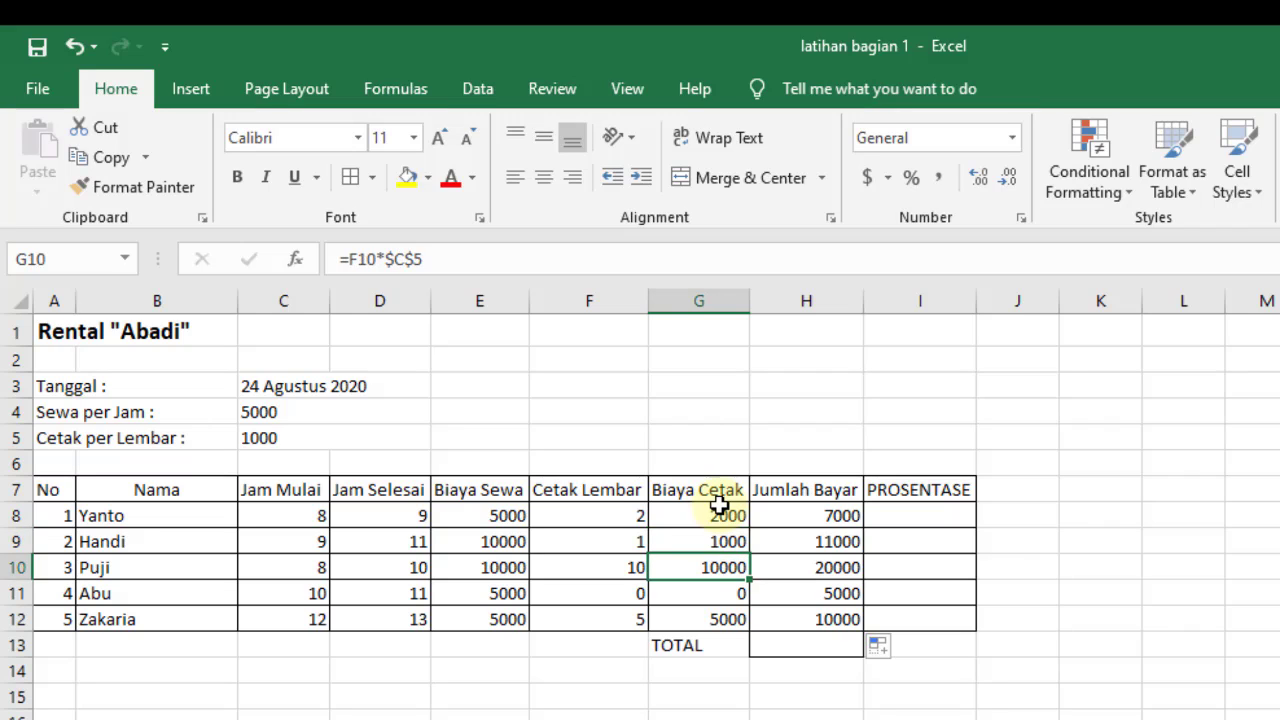
{"action": "key", "text": "Down"}
{"action": "key", "text": "Up"}
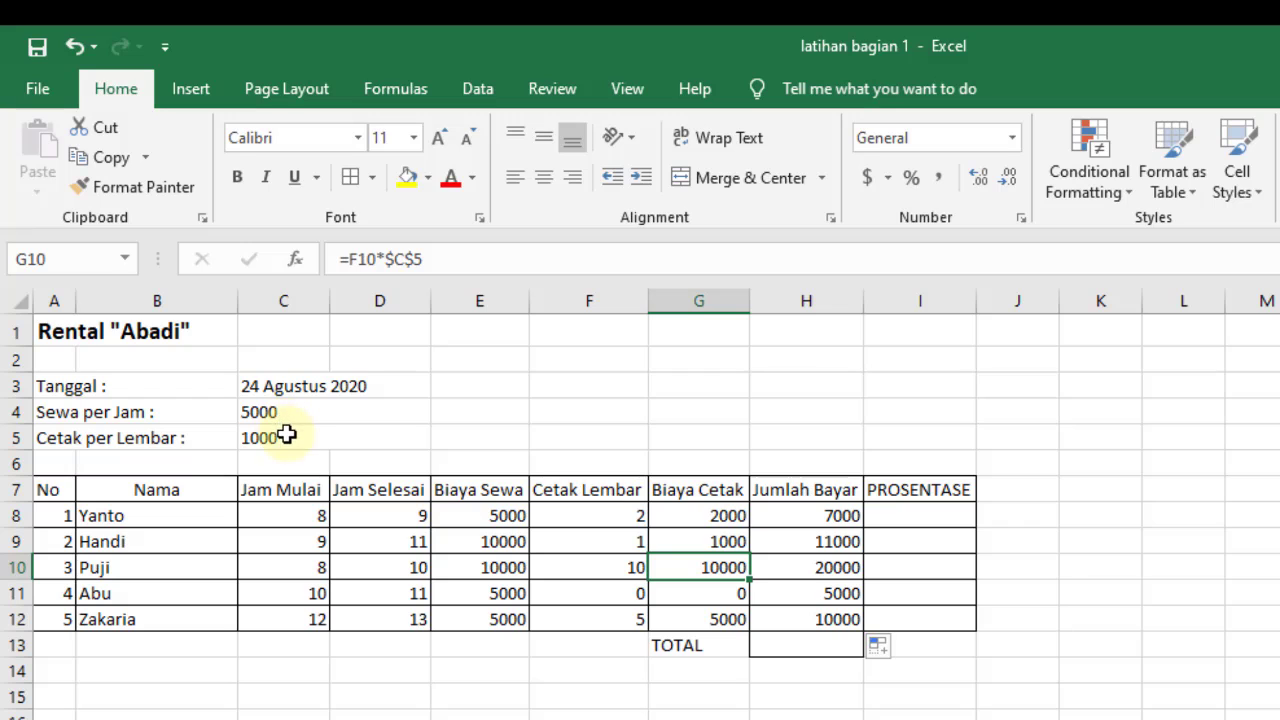
- Total the Jumlah Bayar column in H13 with the AutoSum formula =SUM(H8:H12)
{"action": "left_click", "coordinate": [903, 523]}
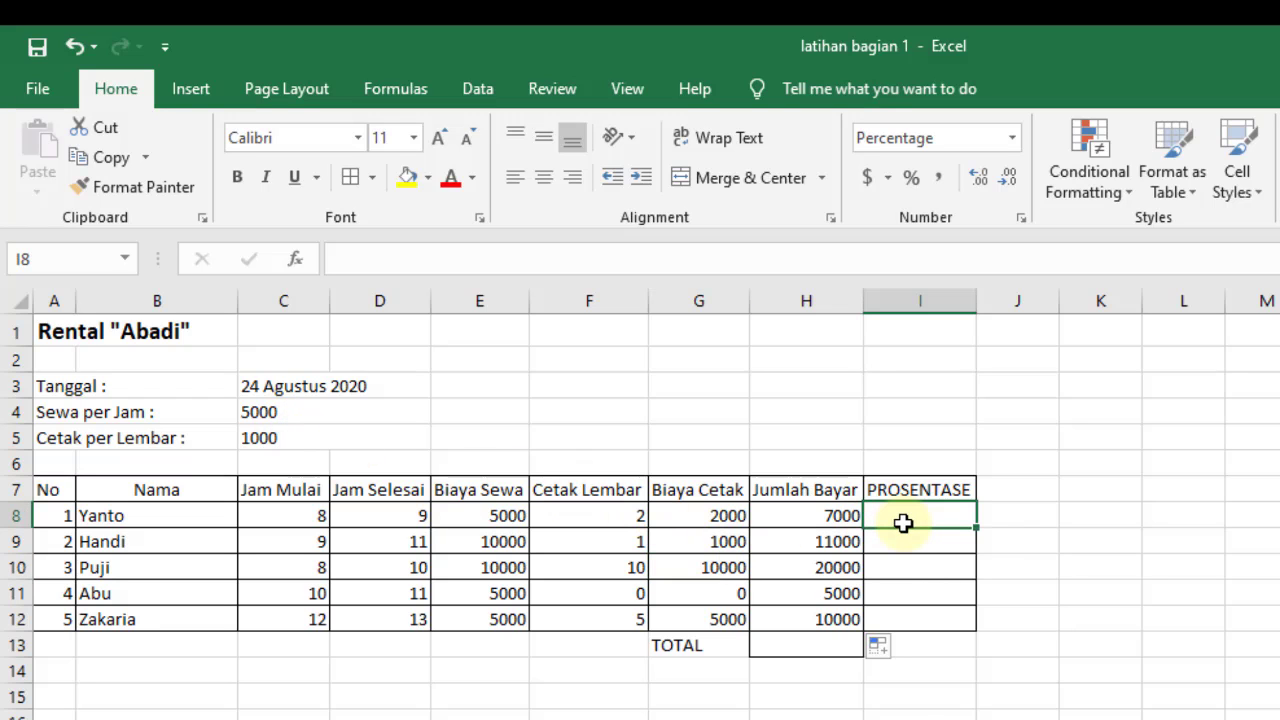
{"action": "left_click", "coordinate": [814, 643]}
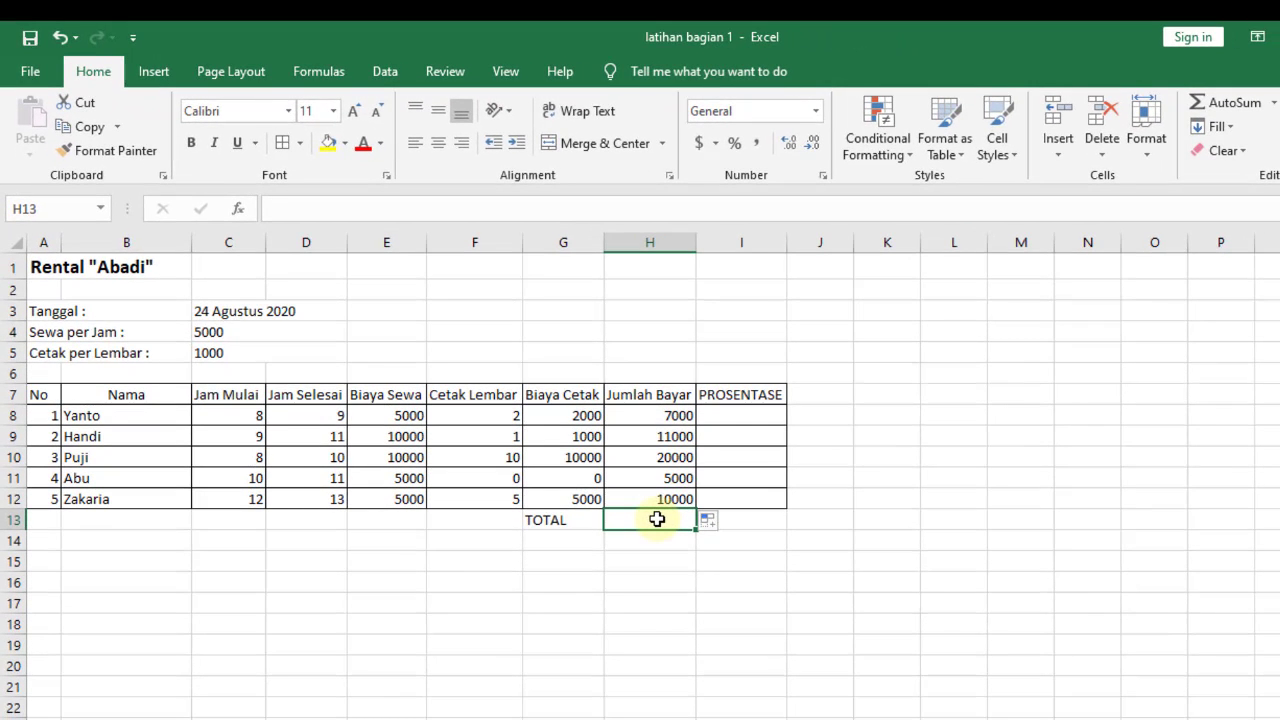
{"action": "left_click", "coordinate": [1246, 104]}
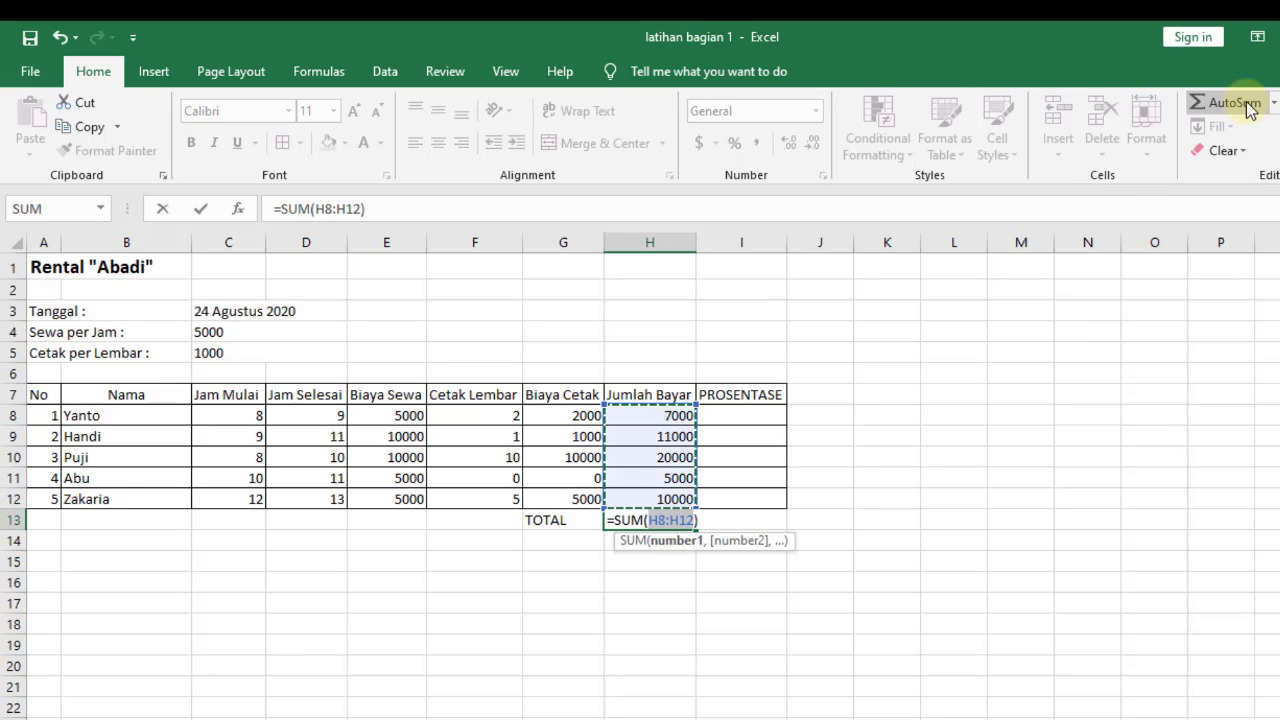
{"action": "key", "text": "Return"}
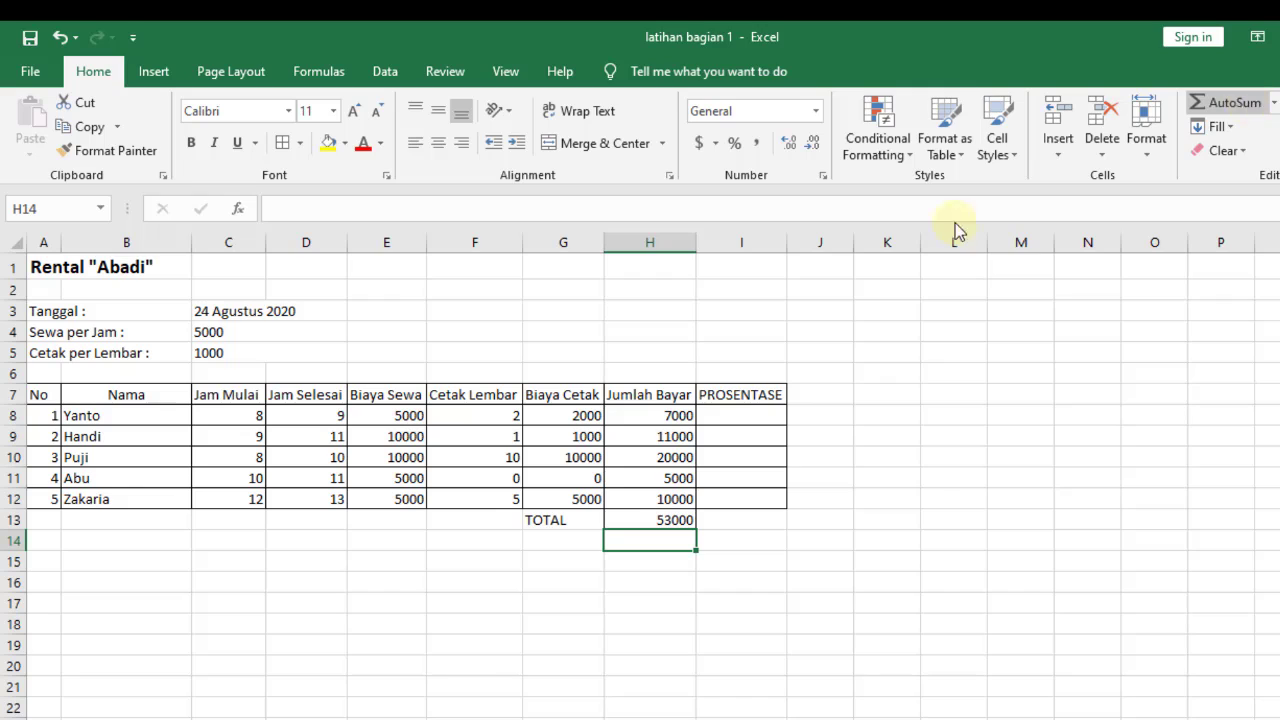
{"action": "left_click", "coordinate": [671, 515]}
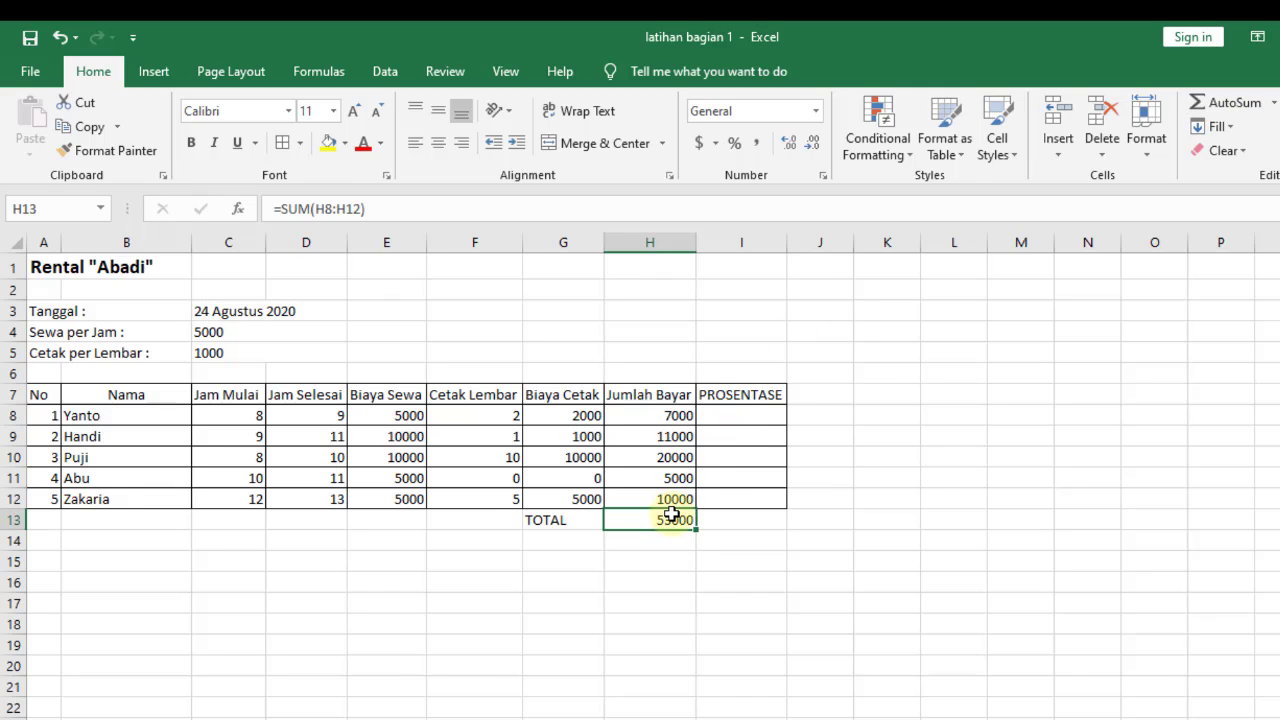
- Divide Yanto's Jumlah Bayar by the total with the formula =H8/H13 in I8 under PROSENTASE
{"action": "left_click", "coordinate": [758, 412]}
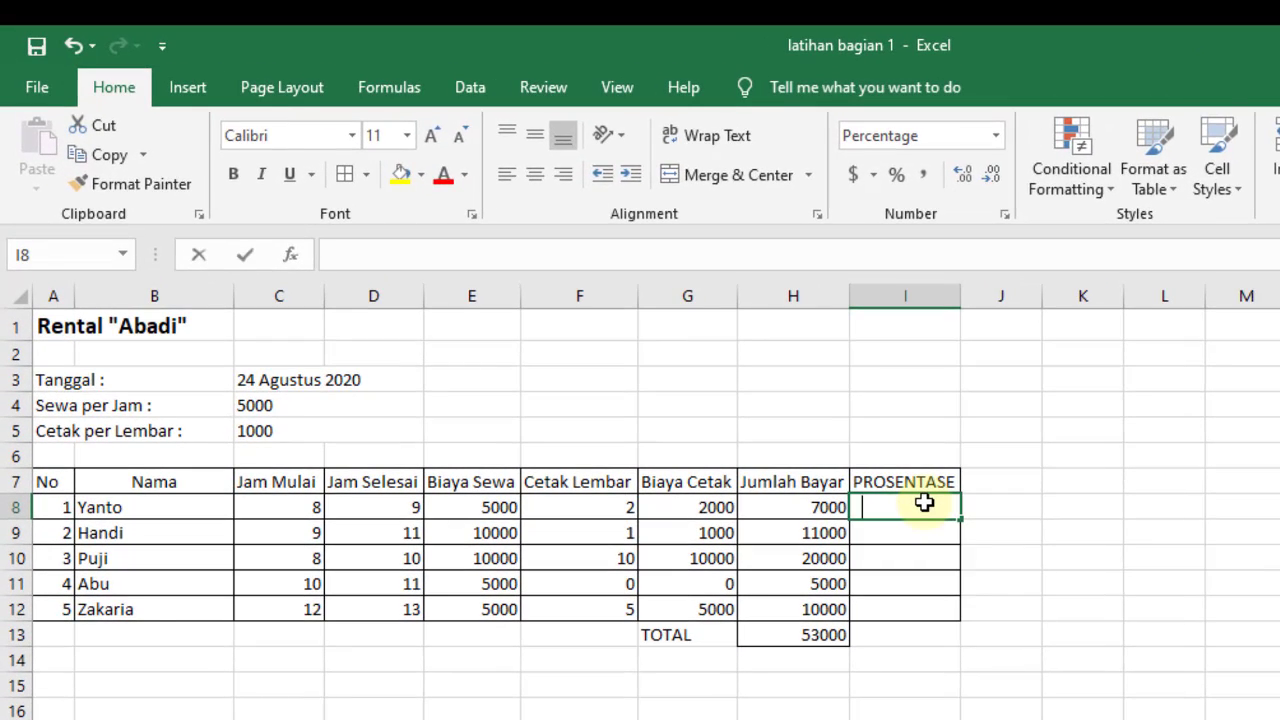
{"action": "type", "text": "="}
{"action": "left_click", "coordinate": [810, 506]}
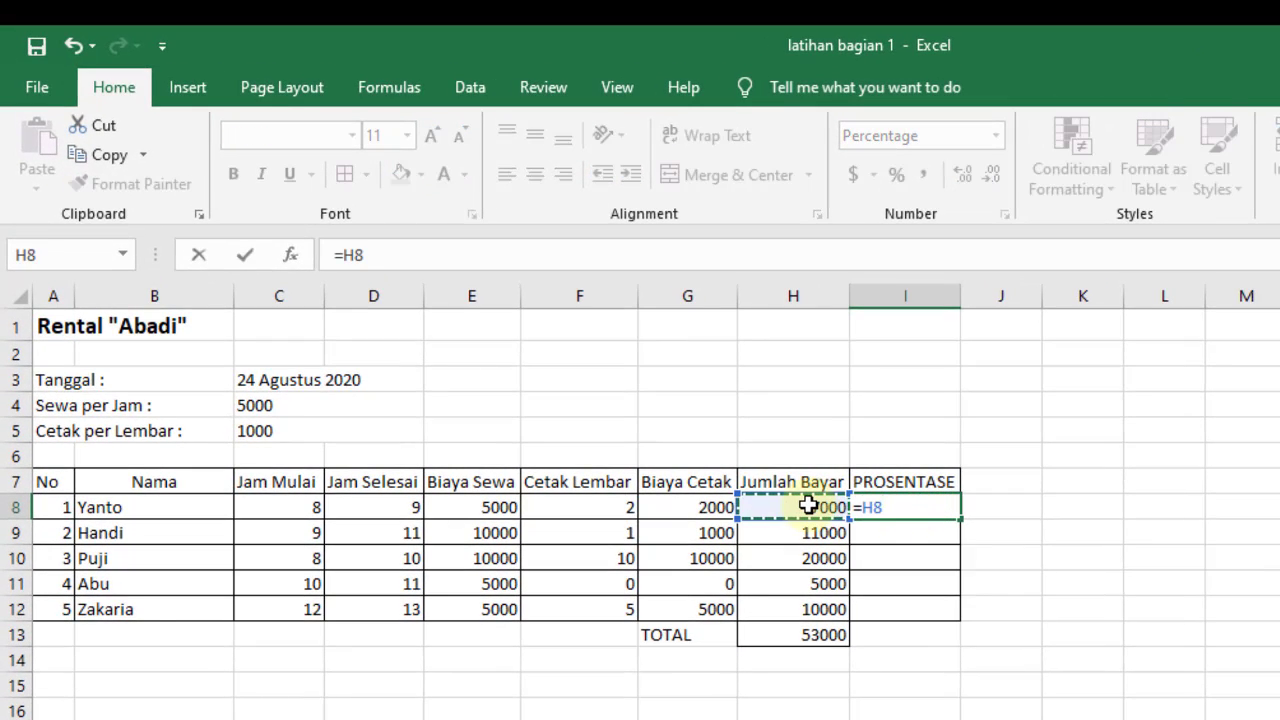
{"action": "type", "text": "/"}
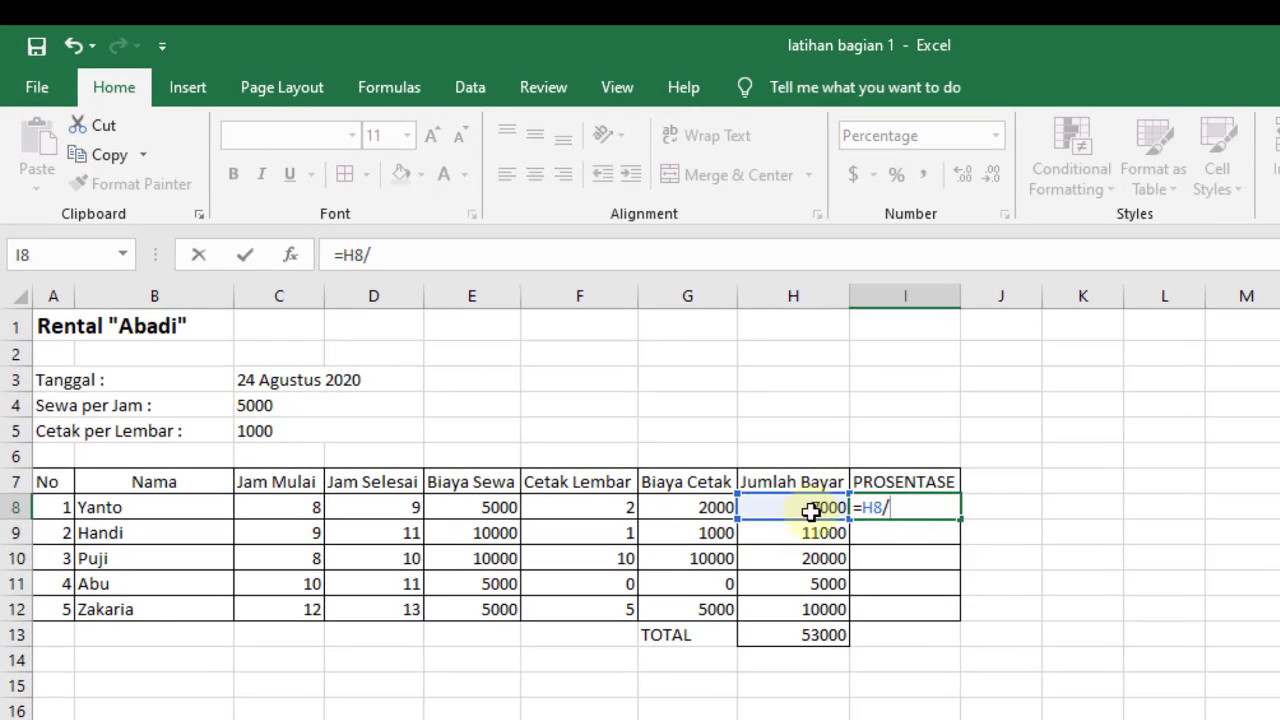
{"action": "left_click", "coordinate": [785, 632]}
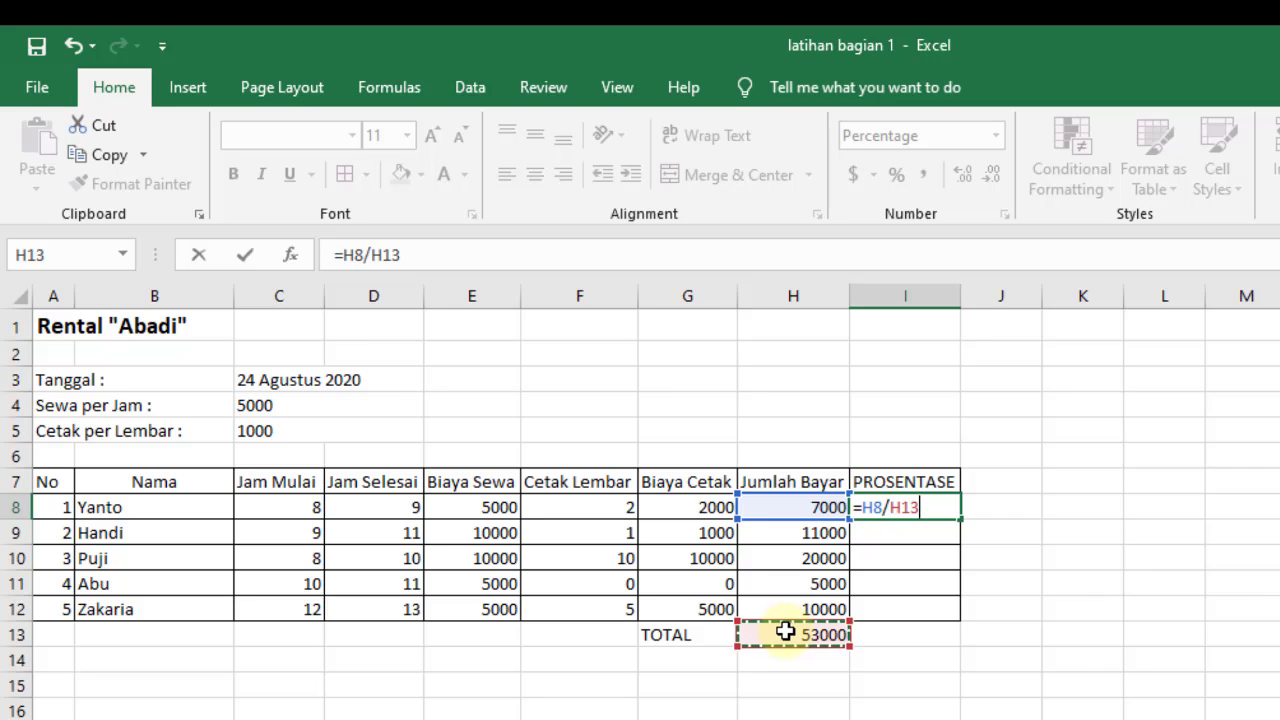
{"action": "key", "text": "Return"}
{"action": "key", "text": "Return"}
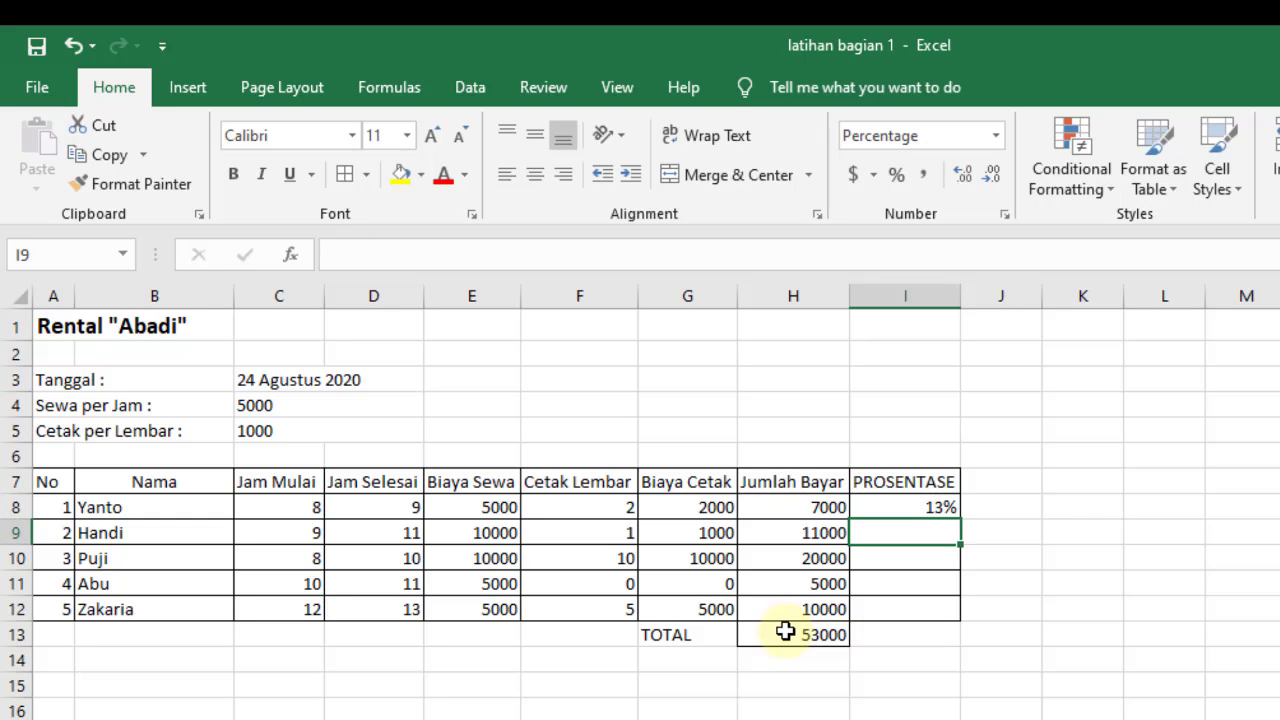
- Try the comma number style on I8, and set the cell back to the Percentage format
{"action": "left_click", "coordinate": [908, 507]}
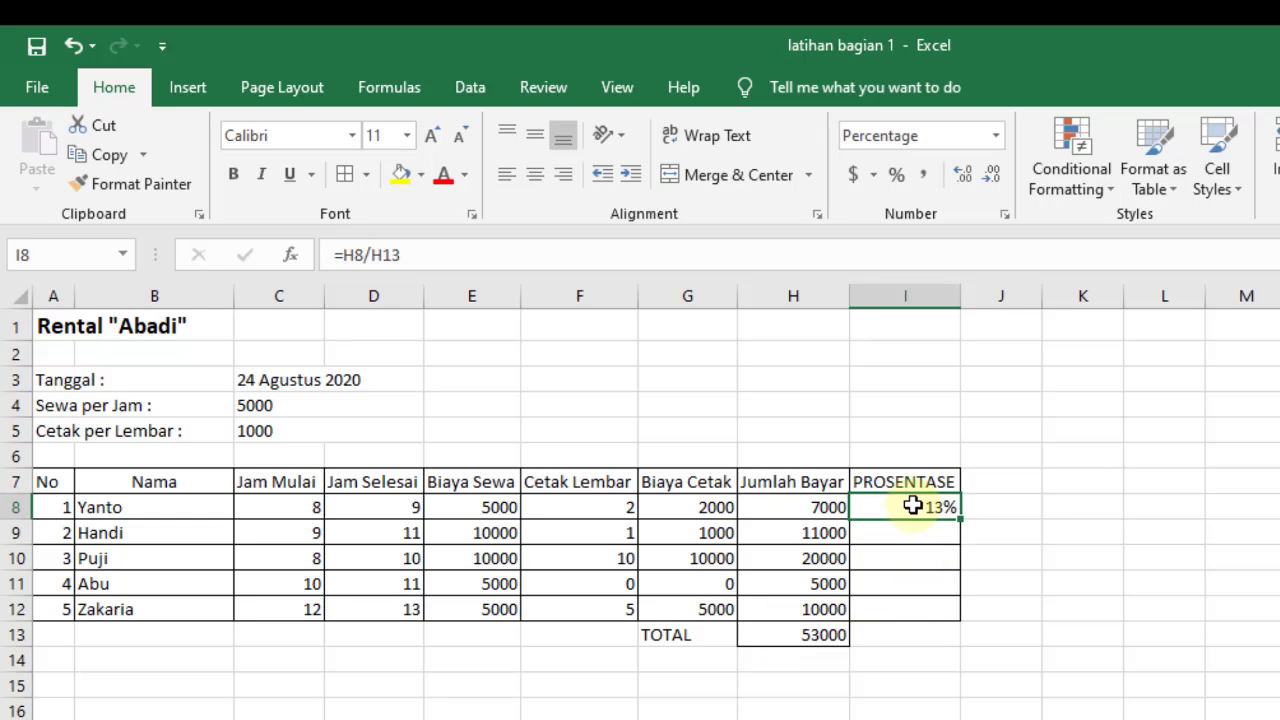
{"action": "left_click", "coordinate": [926, 174]}
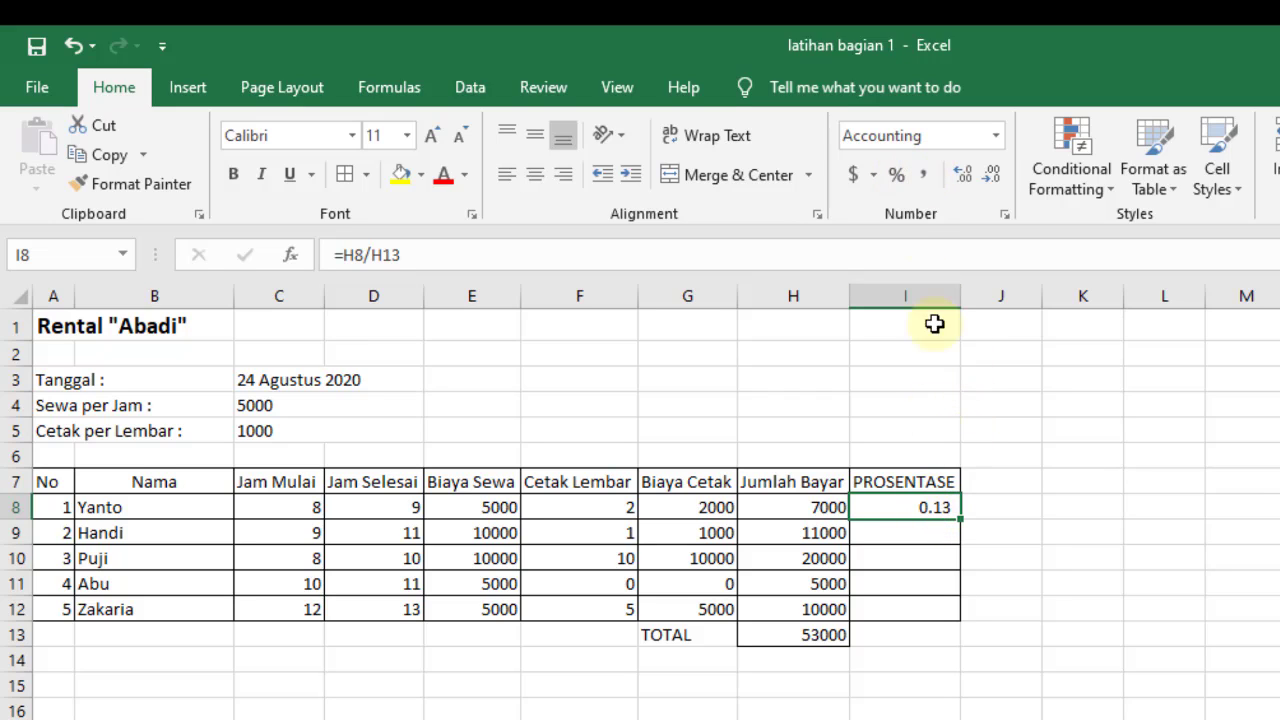
{"action": "left_click", "coordinate": [897, 177]}
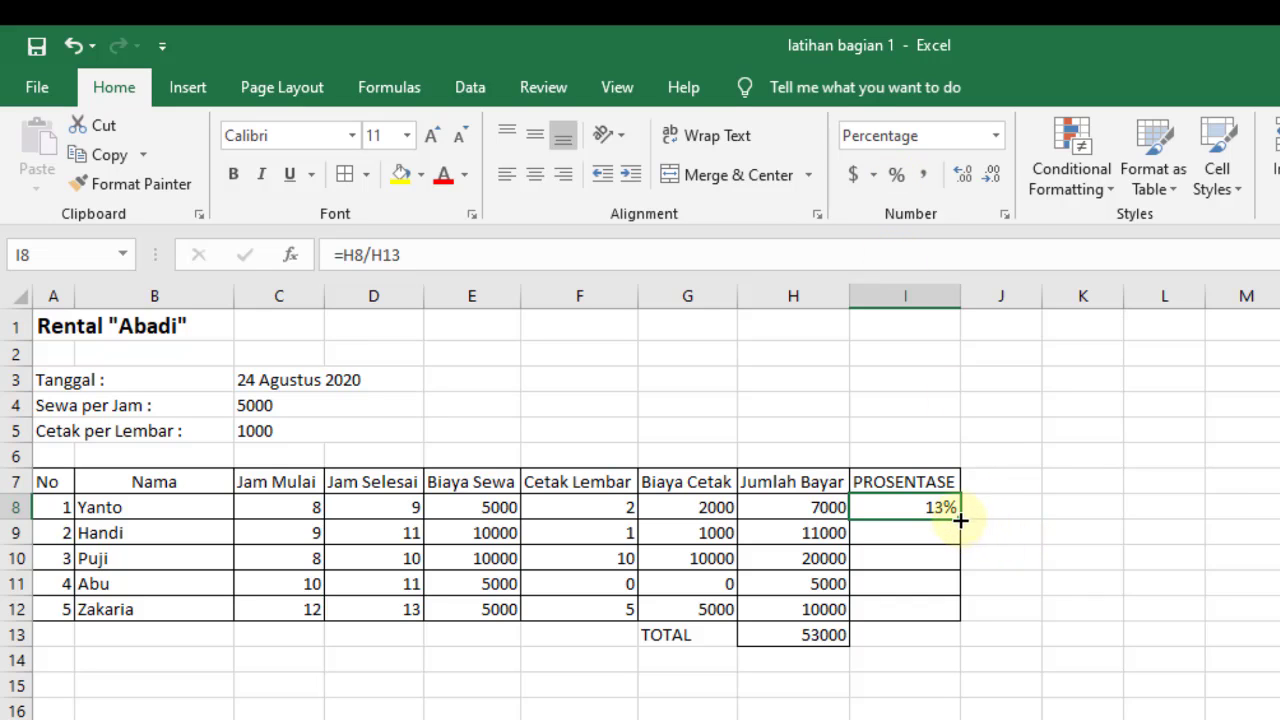
- Try filling the relative formula from I8 down to I12, and compare the references in I8 and I9
{"action": "left_click_drag", "start_coordinate": [966, 520], "coordinate": [970, 618]}
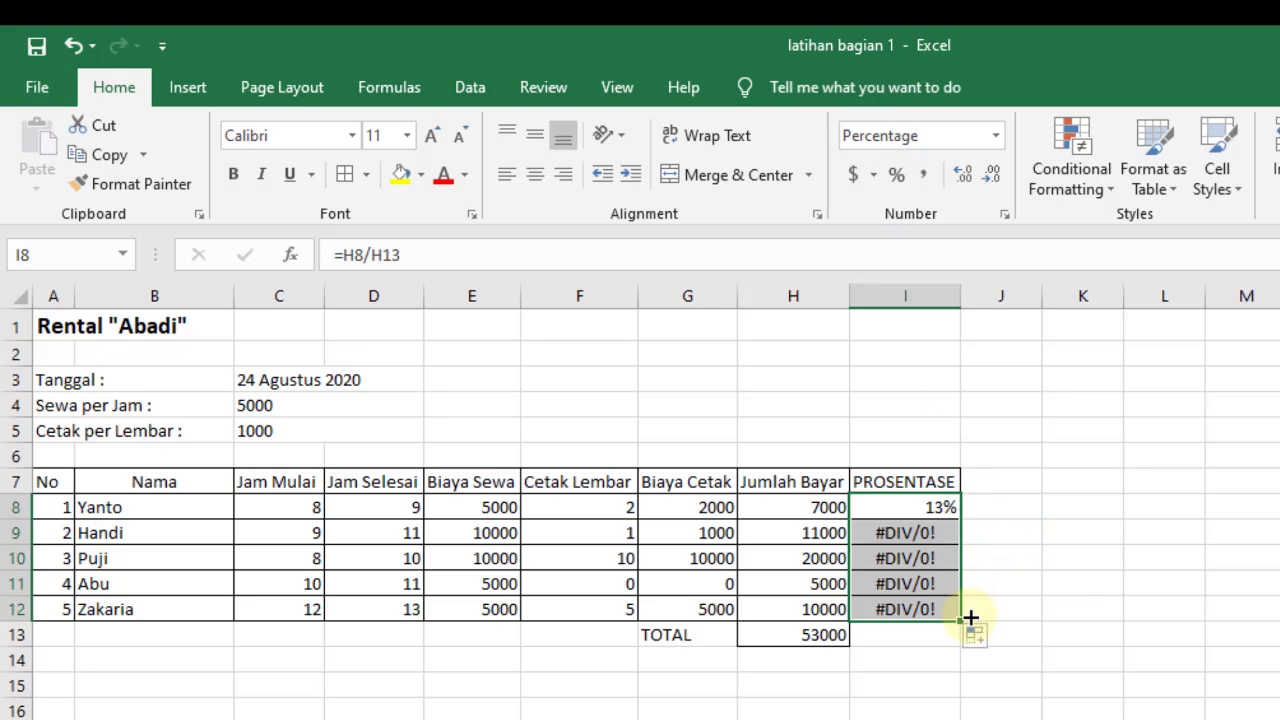
{"action": "left_click", "coordinate": [940, 510]}
{"action": "key", "text": "Down"}
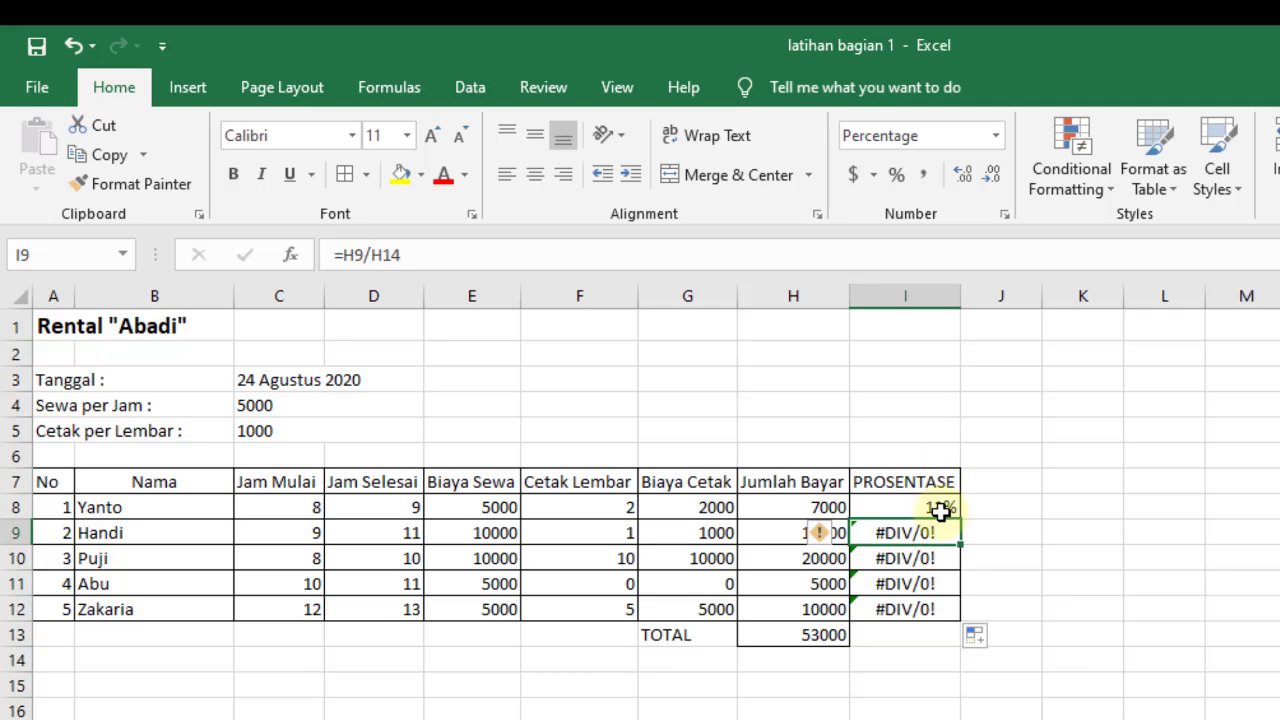
{"action": "key", "text": "Up"}
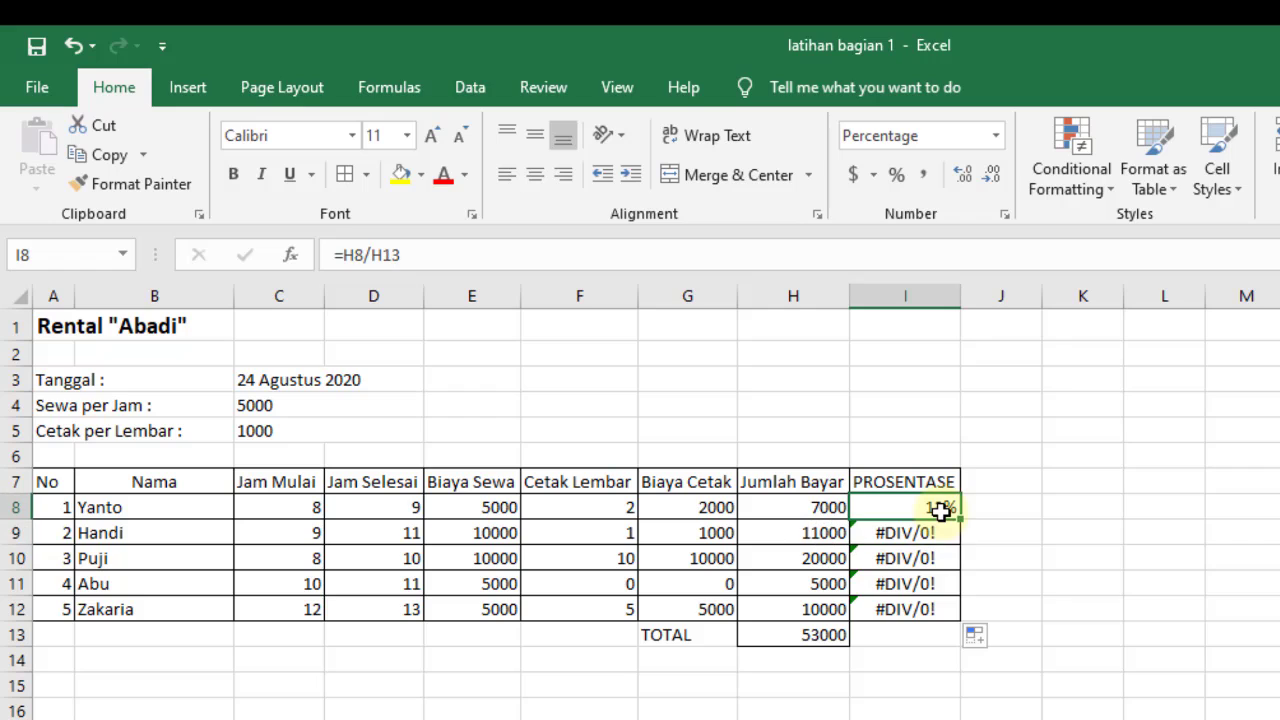
- Make the total reference in I8 absolute so the formula reads =H8/$H$13, and fill it down to I12
{"action": "left_click", "coordinate": [391, 258]}
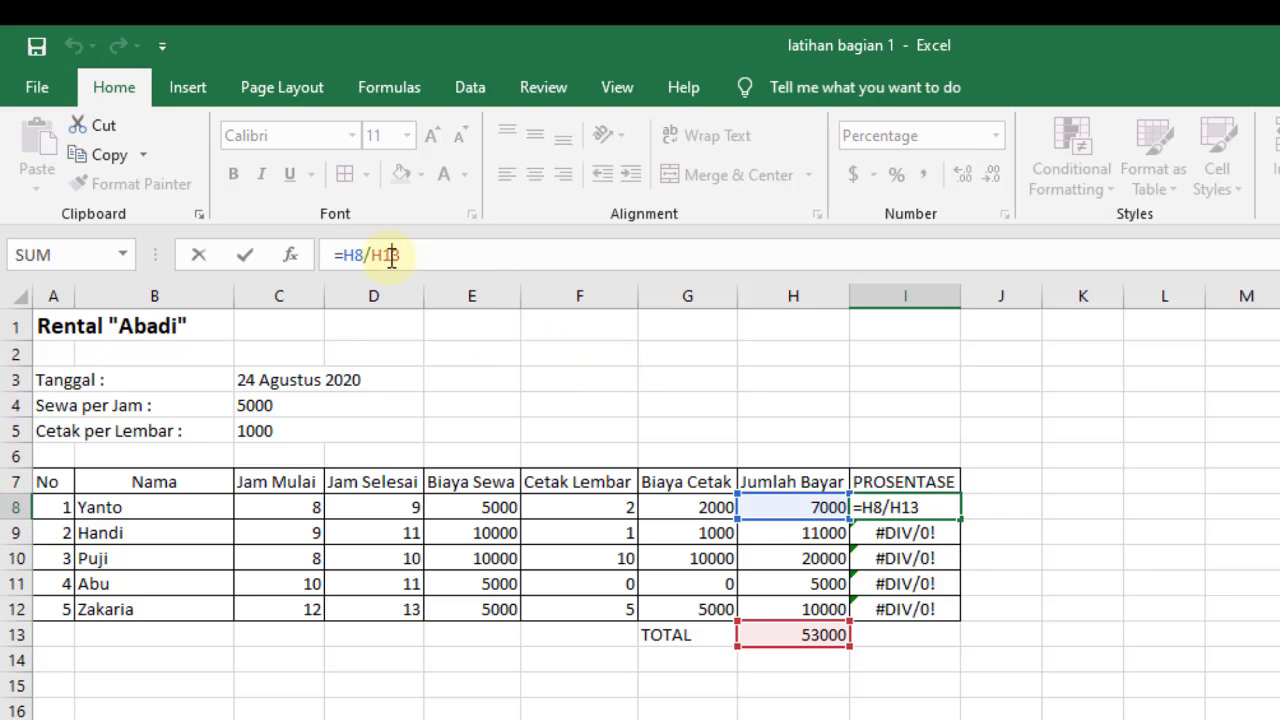
{"action": "key", "text": "F4"}
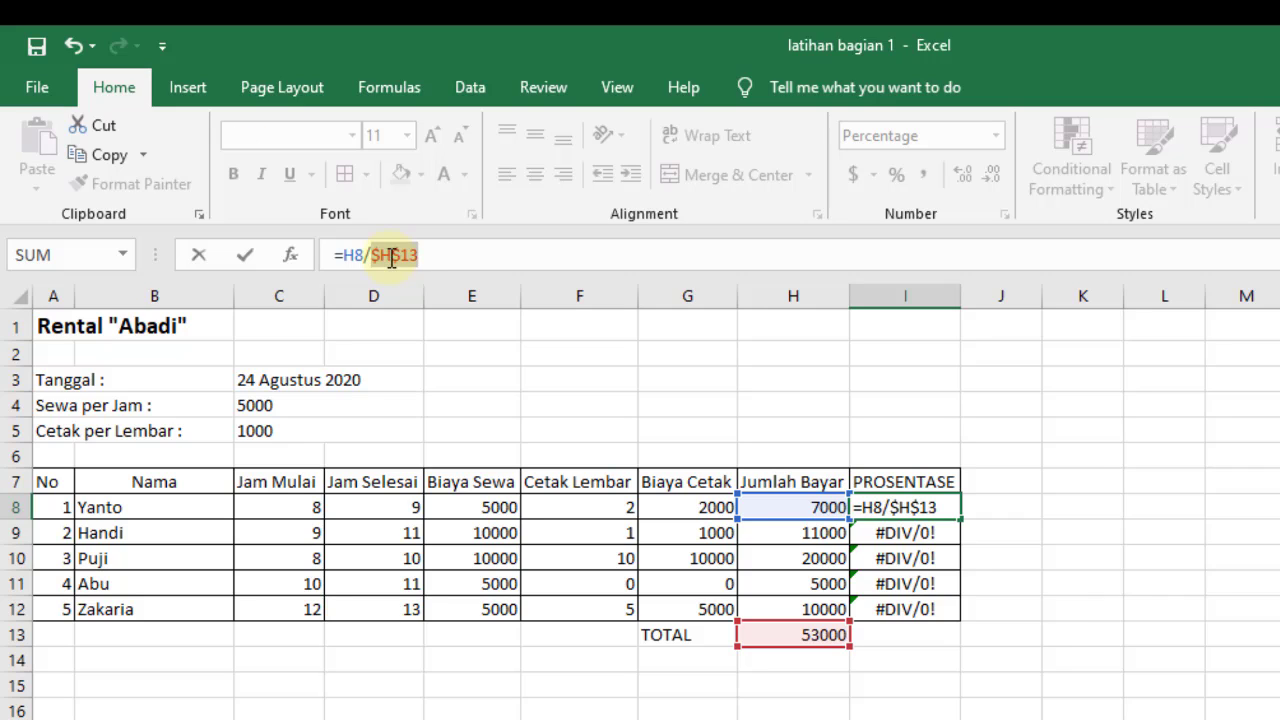
{"action": "key", "text": "Return"}
{"action": "key", "text": "Up"}
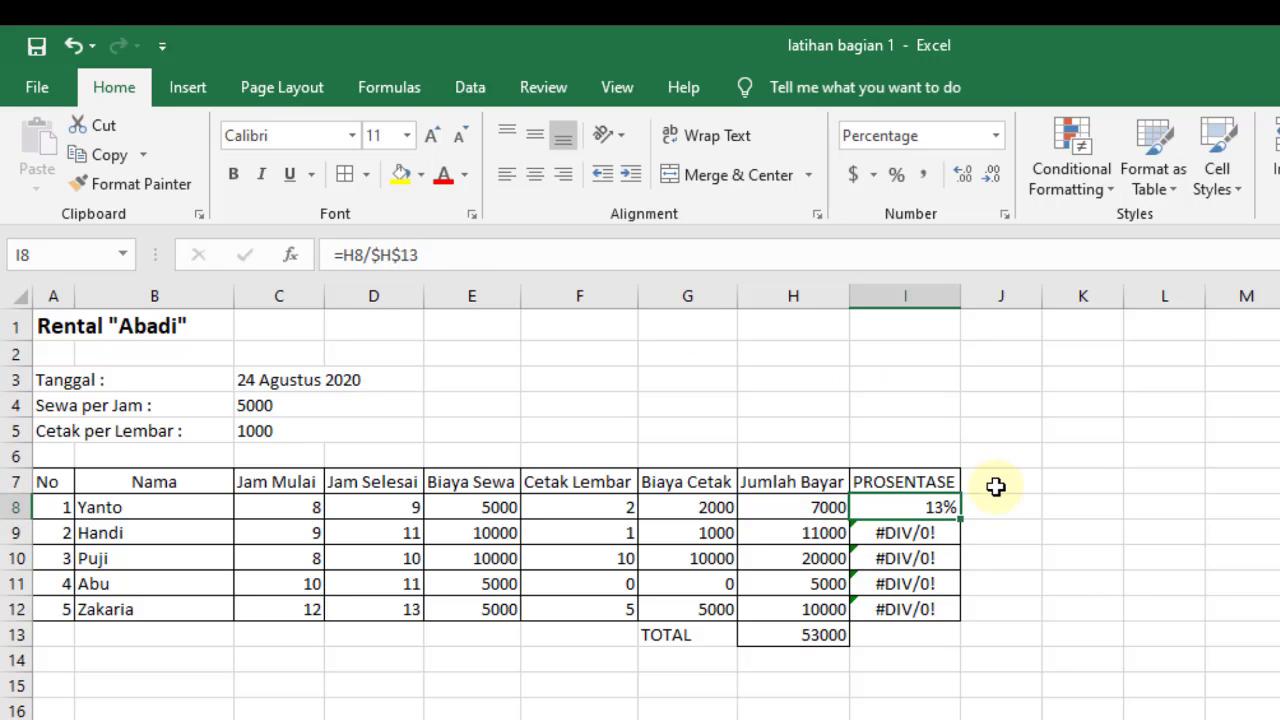
{"action": "left_click_drag", "start_coordinate": [963, 521], "coordinate": [965, 622]}
{"action": "left_click_drag", "start_coordinate": [1092, 569], "coordinate": [1092, 574]}
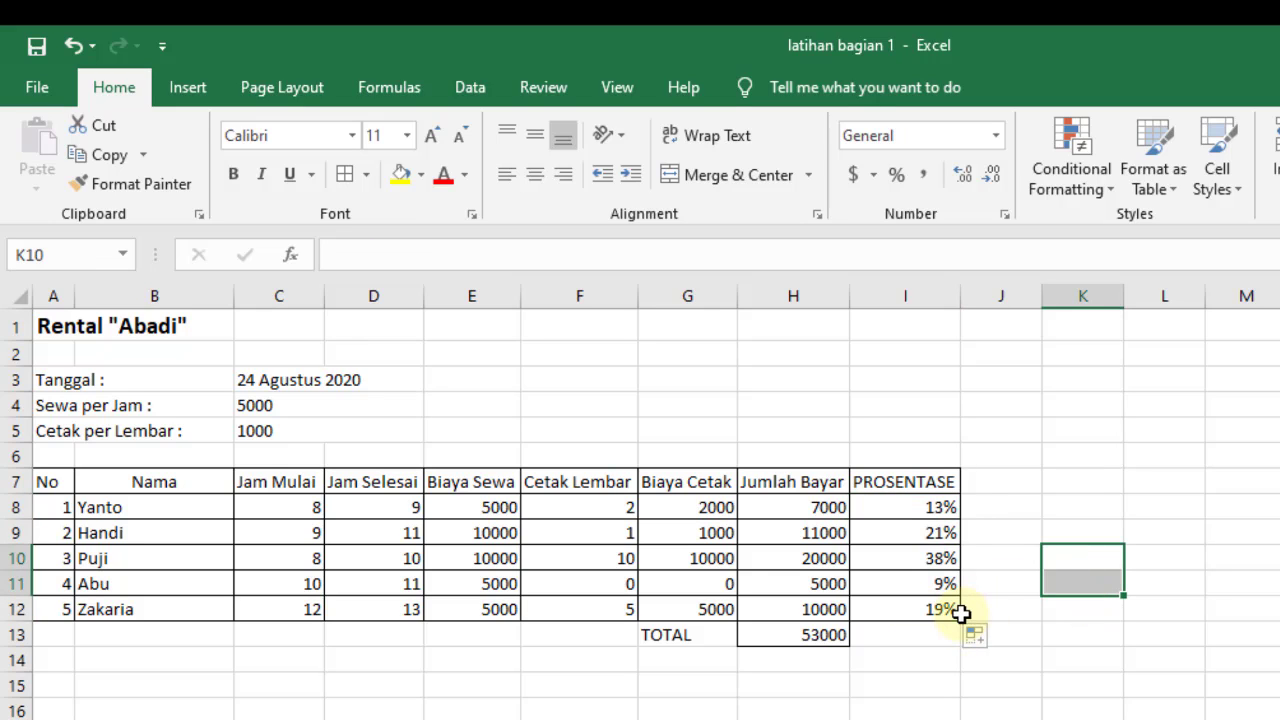
- Examine the PROSENTASE and Jumlah Bayar formulas, the Sewa per Jam rate in C4, and the Biaya Sewa and Biaya Cetak columns that depend on the rates
{"action": "left_click", "coordinate": [928, 510]}
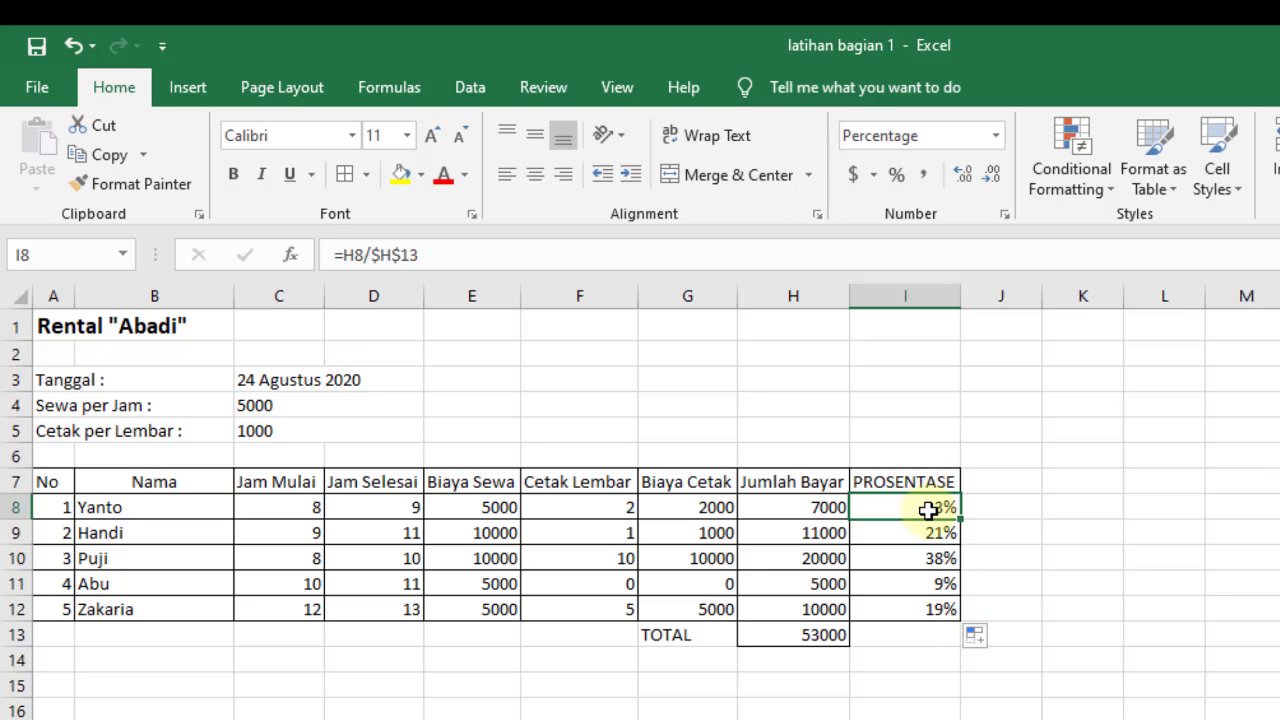
{"action": "left_click", "coordinate": [794, 509]}
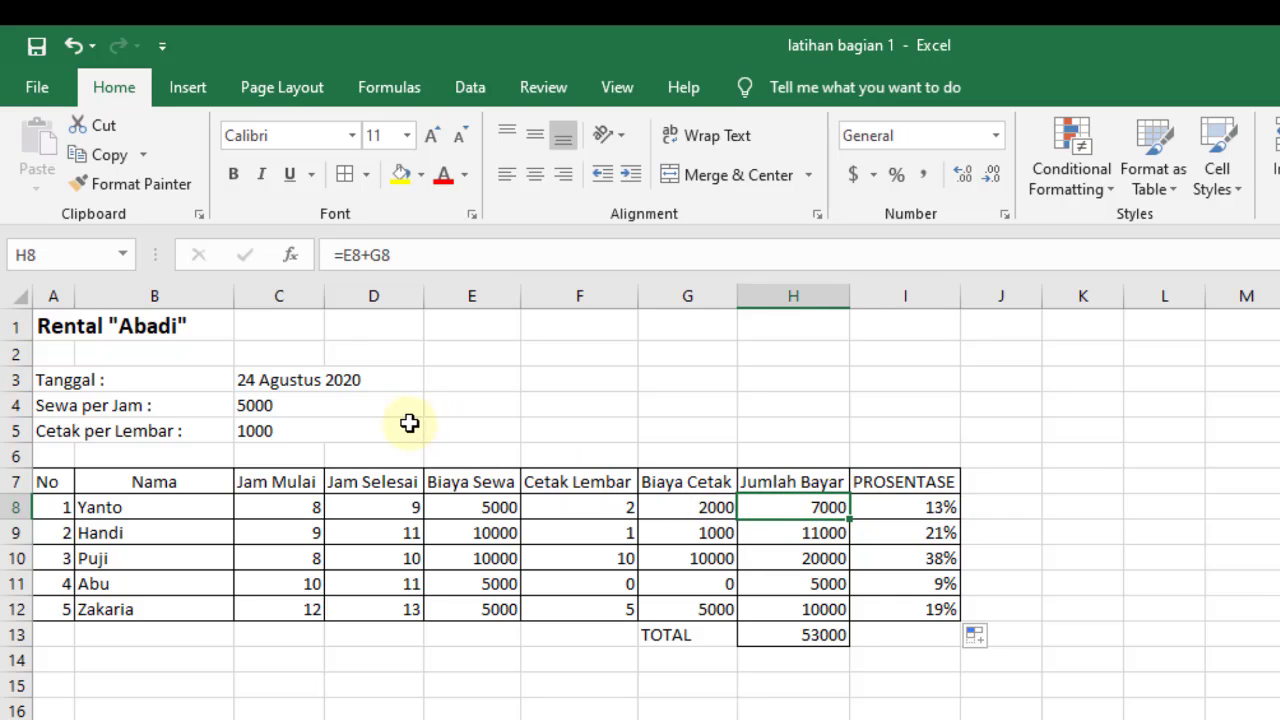
{"action": "left_click", "coordinate": [315, 410]}
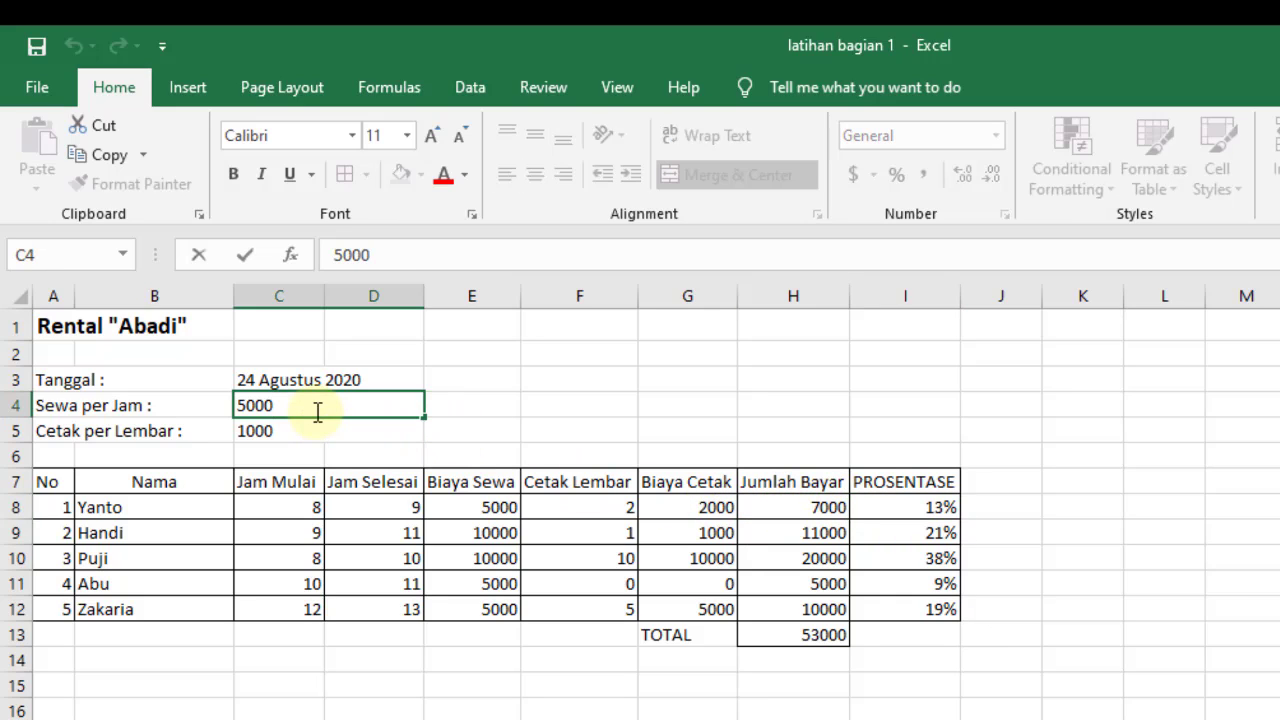
{"action": "key", "text": "Down"}
{"action": "left_click", "coordinate": [317, 411]}
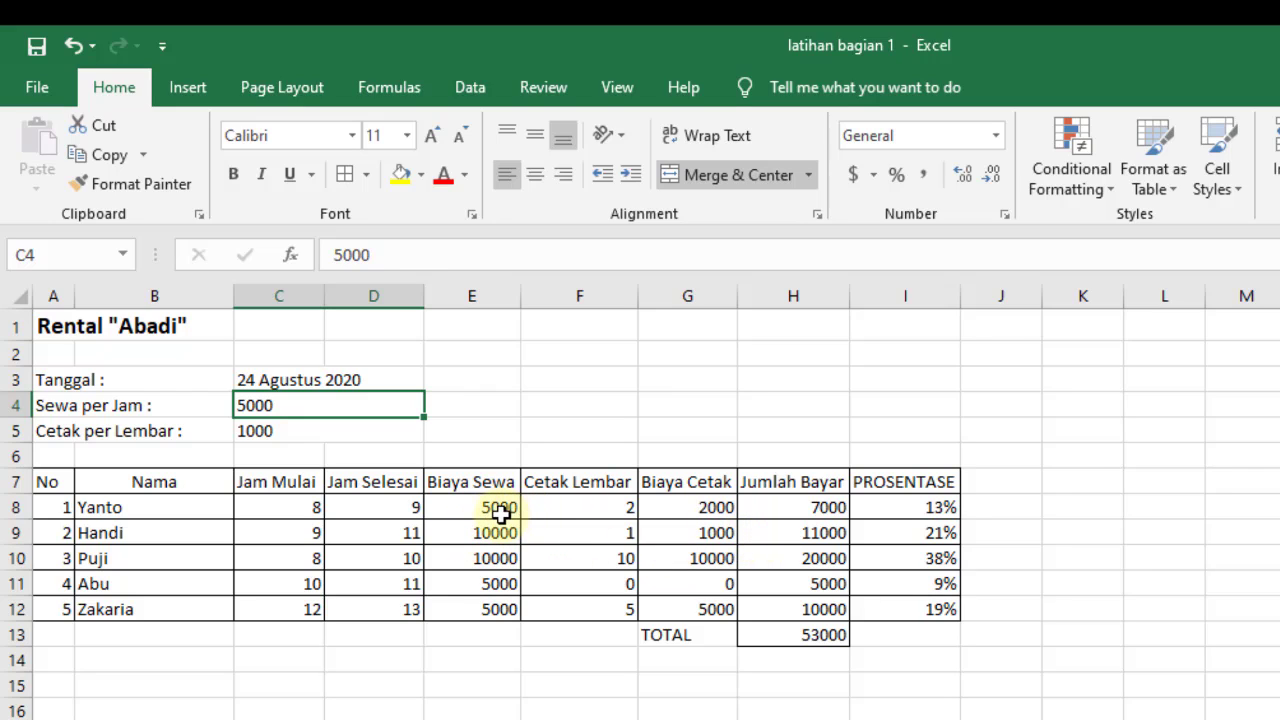
{"action": "left_click_drag", "start_coordinate": [503, 512], "coordinate": [500, 607]}
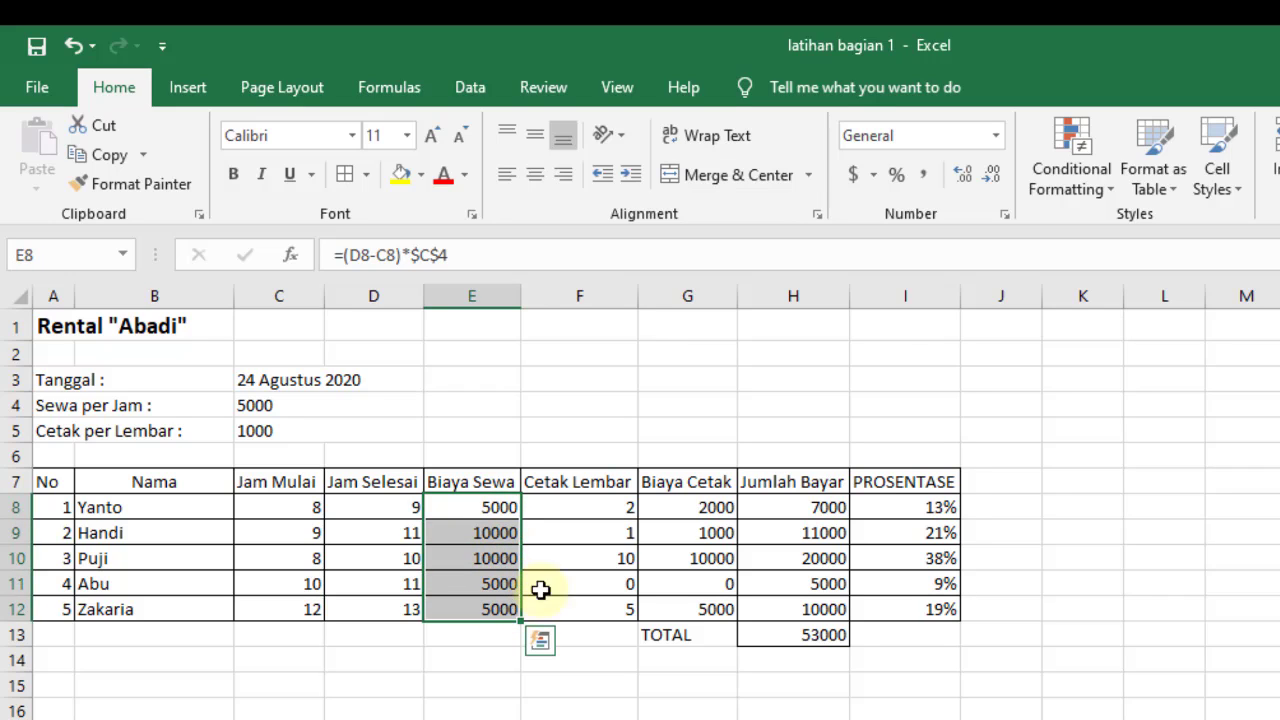
{"action": "left_click_drag", "start_coordinate": [727, 505], "coordinate": [720, 610]}
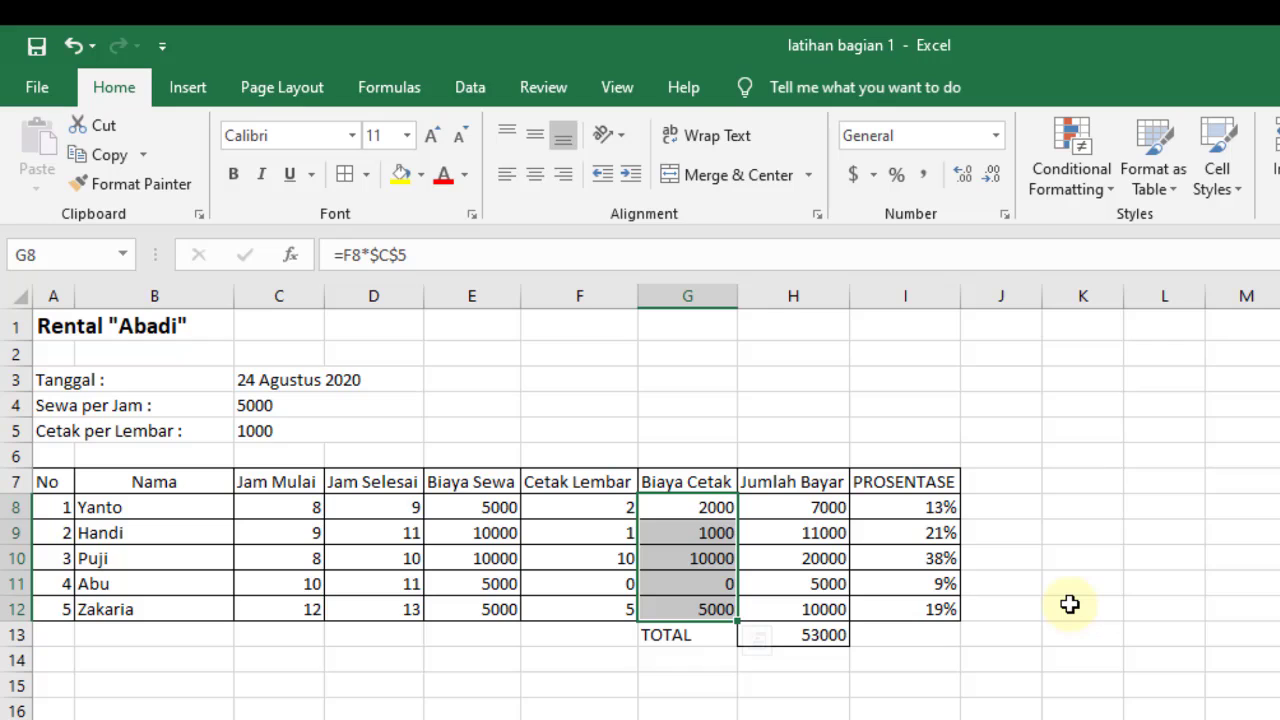